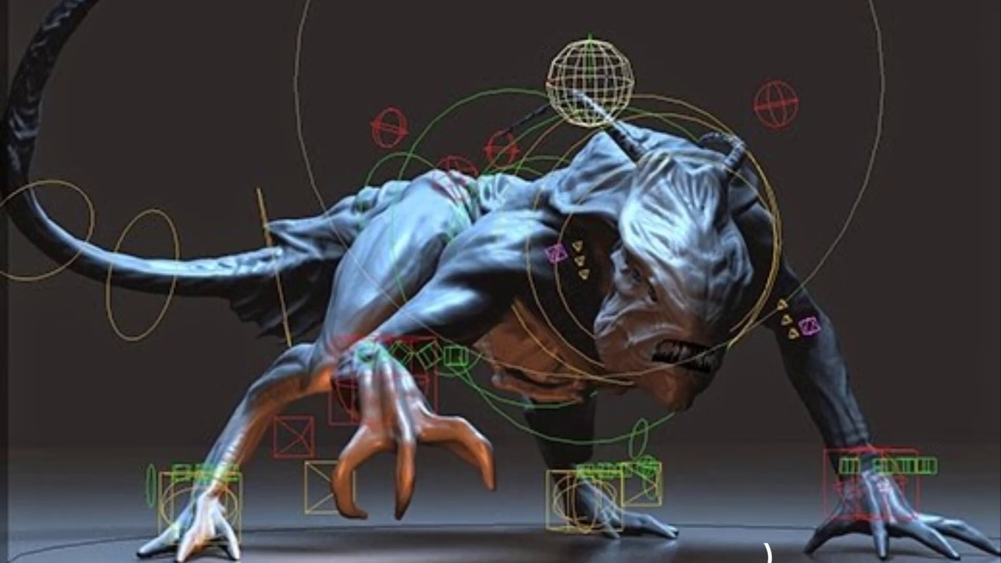
- Scroll past the module's cover page to the DAFTAR ISI contents on page 2
scroll(747, 205, up, 3)
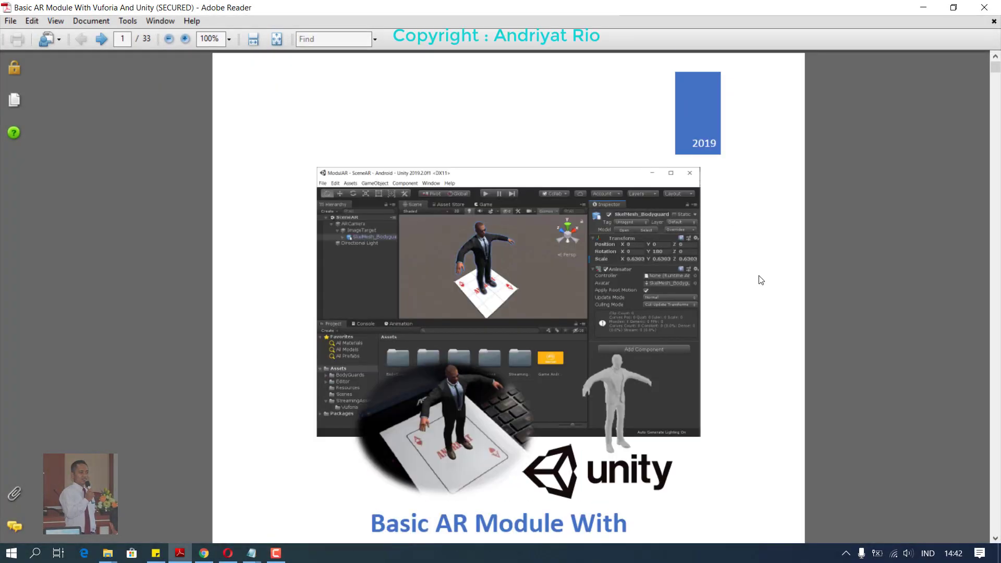
scroll(761, 280, down, 1)
scroll(761, 280, down, 4)
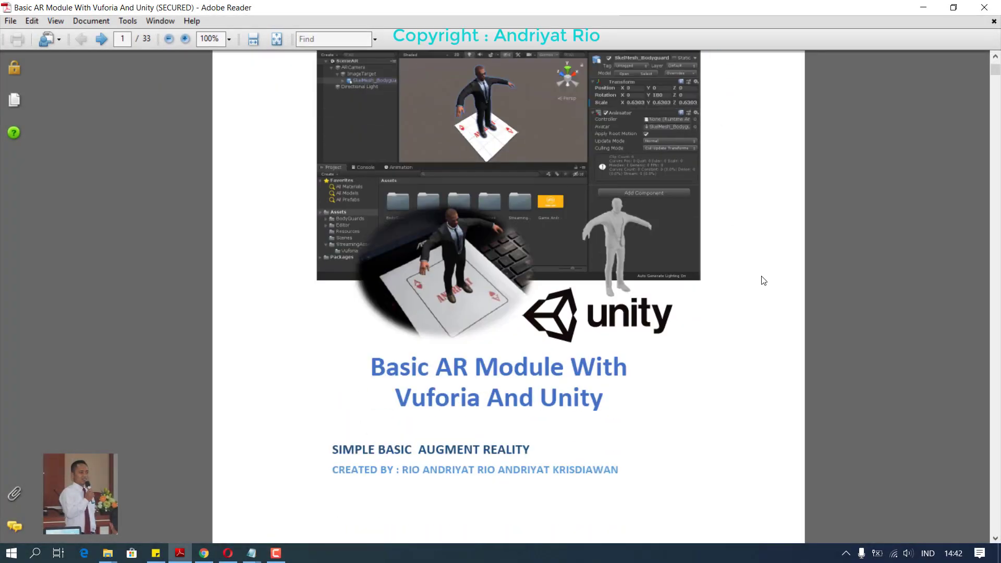
scroll(797, 309, down, 5)
scroll(796, 309, down, 5)
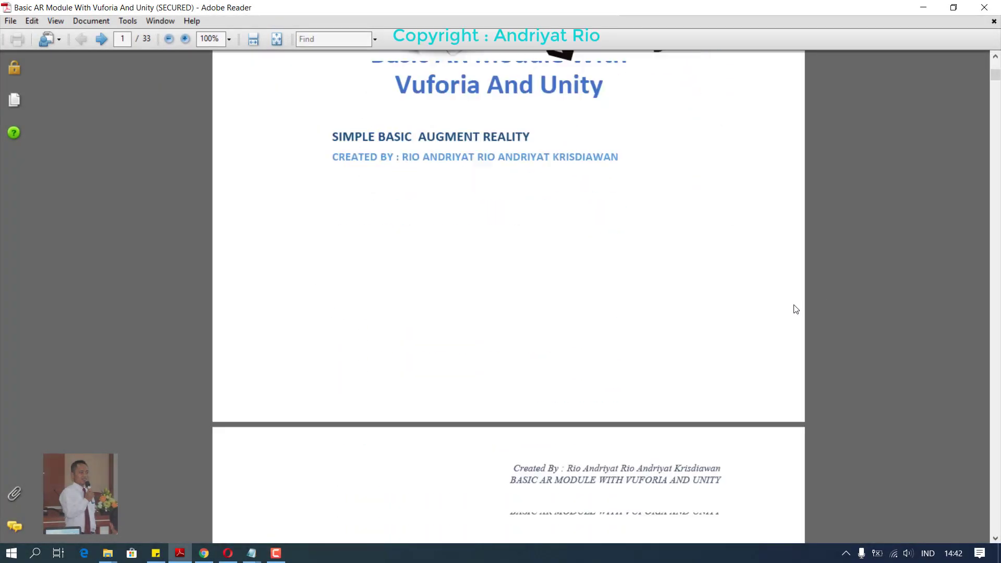
scroll(796, 309, down, 5)
scroll(783, 311, down, 7)
scroll(779, 313, down, 1)
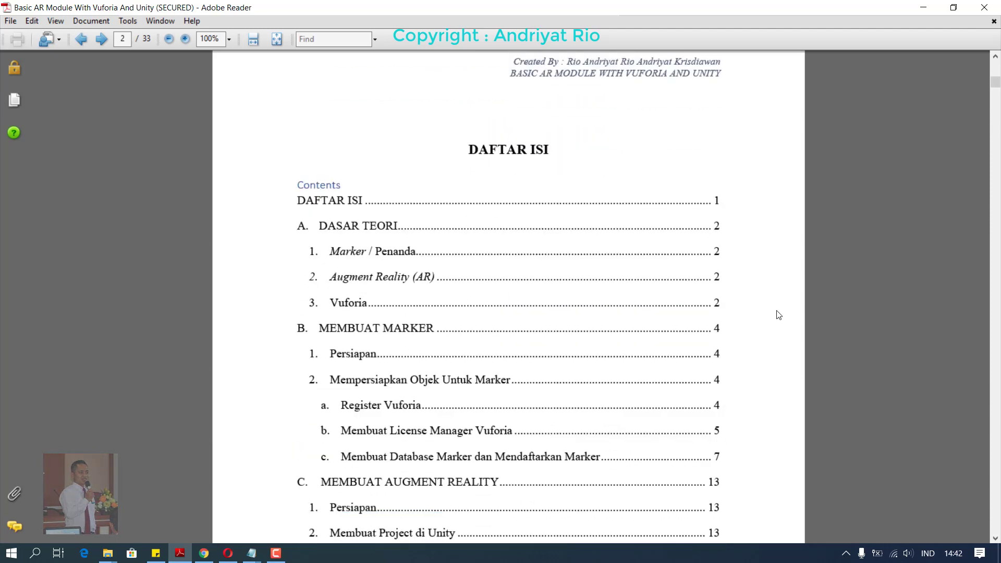
scroll(771, 316, down, 2)
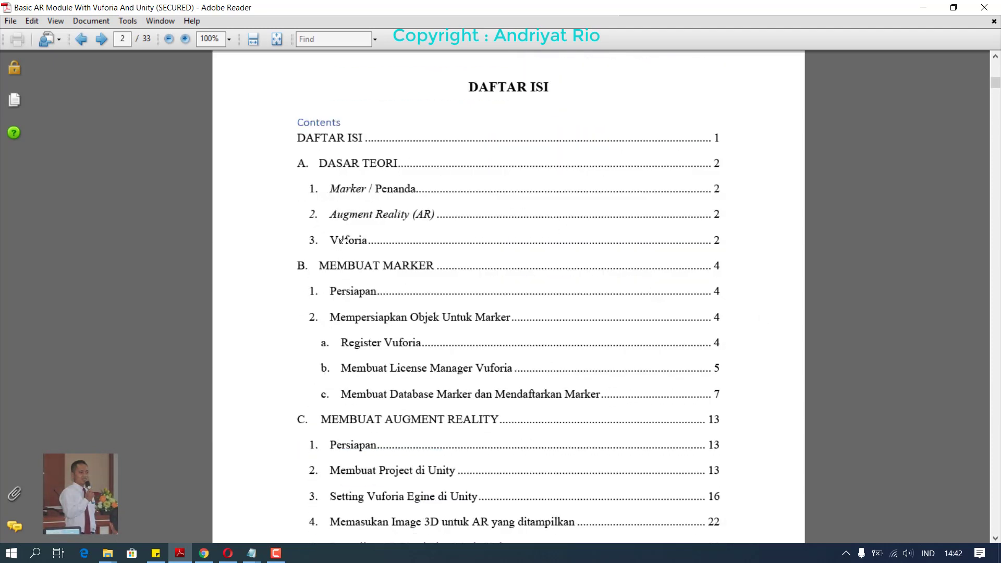
scroll(368, 267, down, 1)
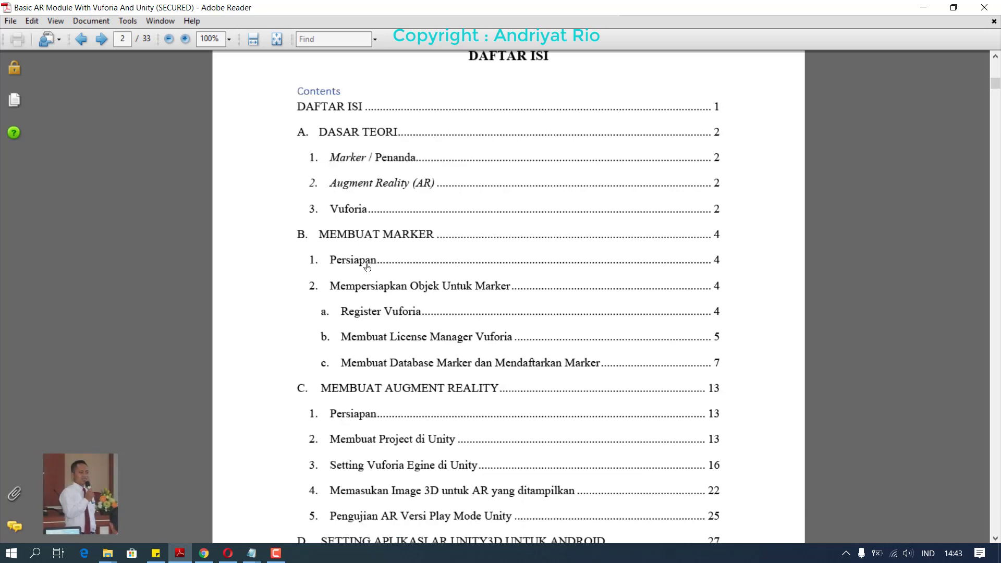
scroll(429, 388, down, 4)
scroll(413, 383, down, 4)
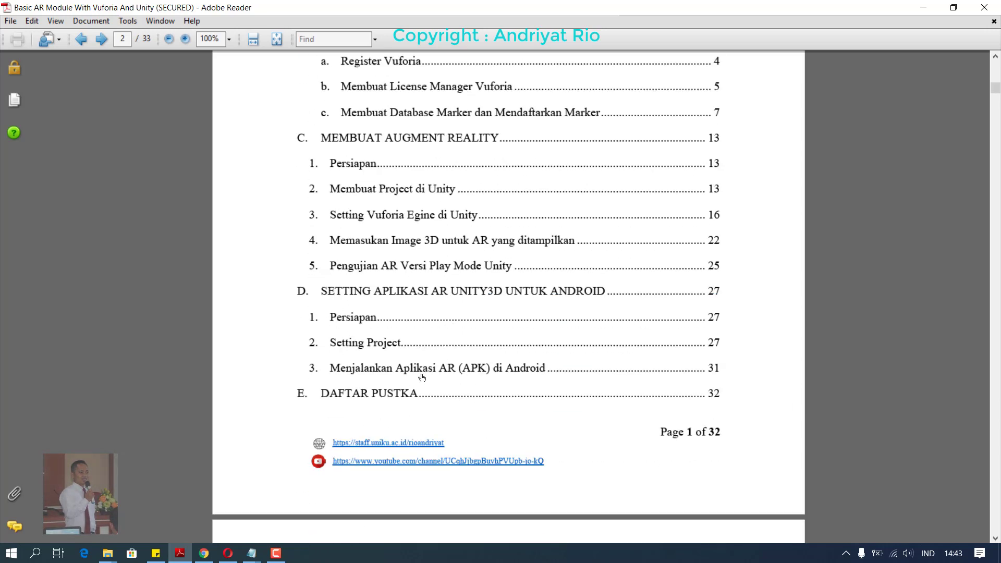
scroll(407, 294, up, 2)
scroll(417, 302, up, 6)
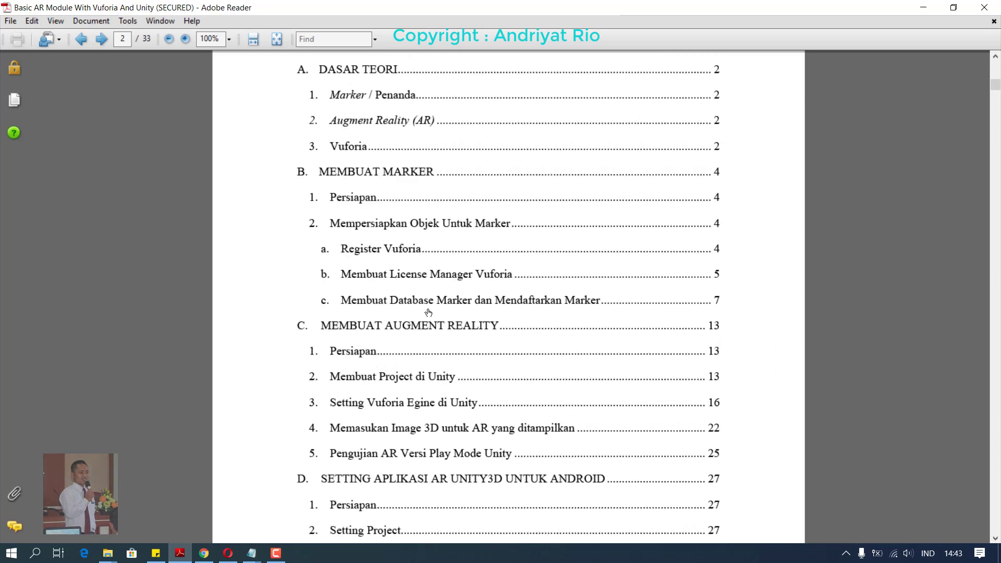
- Jump to section A. DASAR TEORI from the table of contents
click(347, 133)
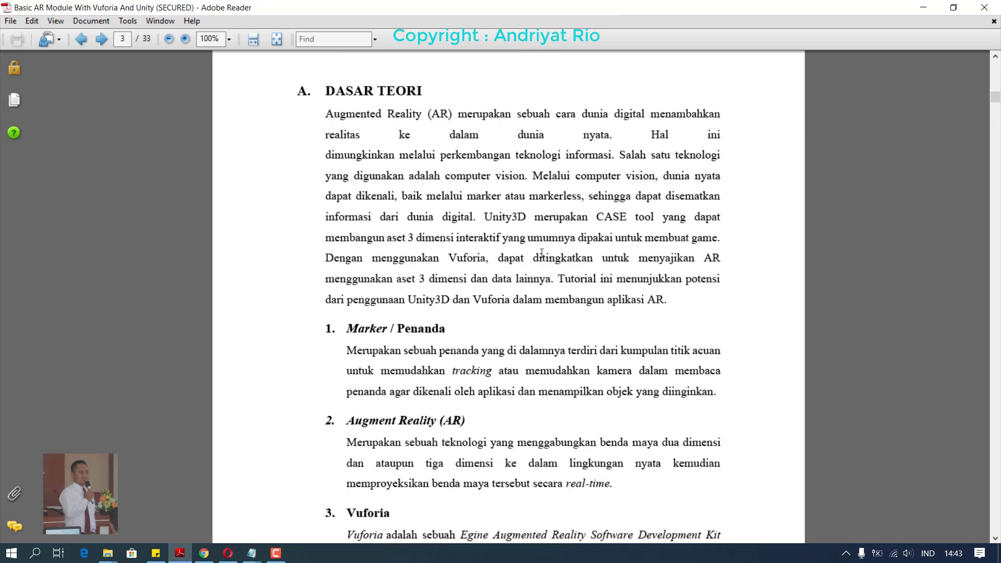
scroll(542, 253, down, 4)
scroll(542, 253, down, 3)
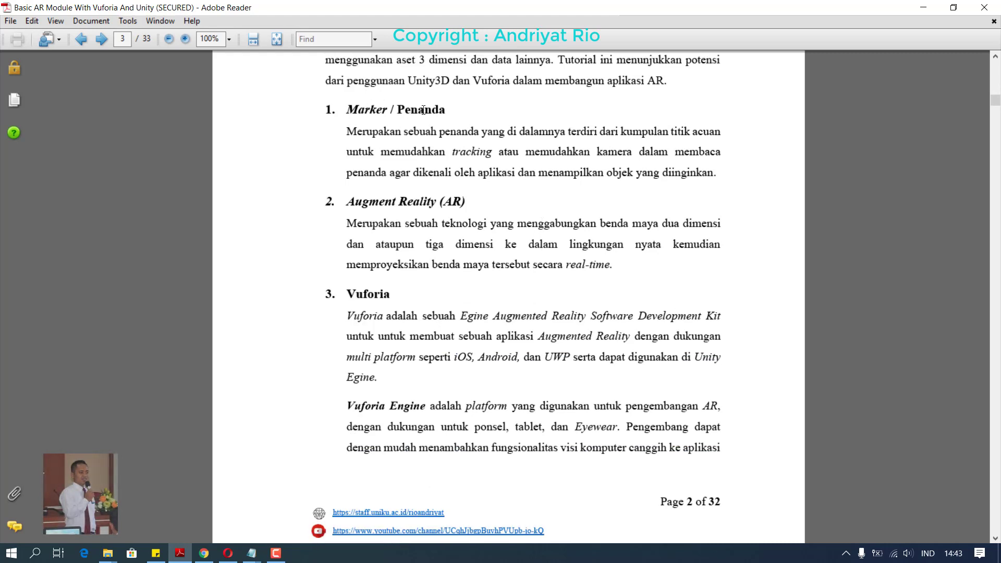
- Highlight the Marker, Augment Reality and Vuforia definitions in turn, then switch to the browser
mouse_move(351, 129)
mouse_down()
mouse_move(631, 152)
mouse_move(708, 169)
mouse_up()
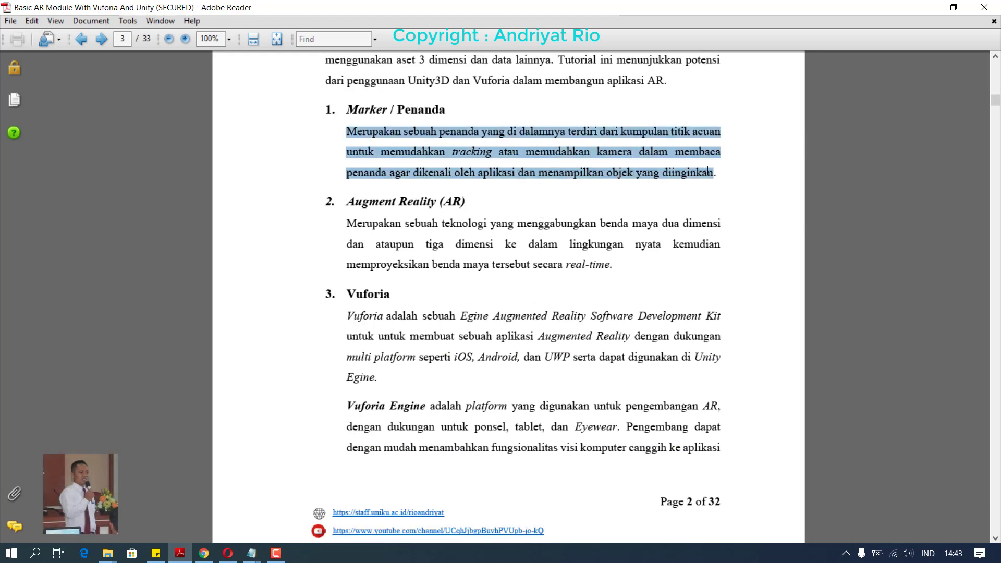
click(553, 198)
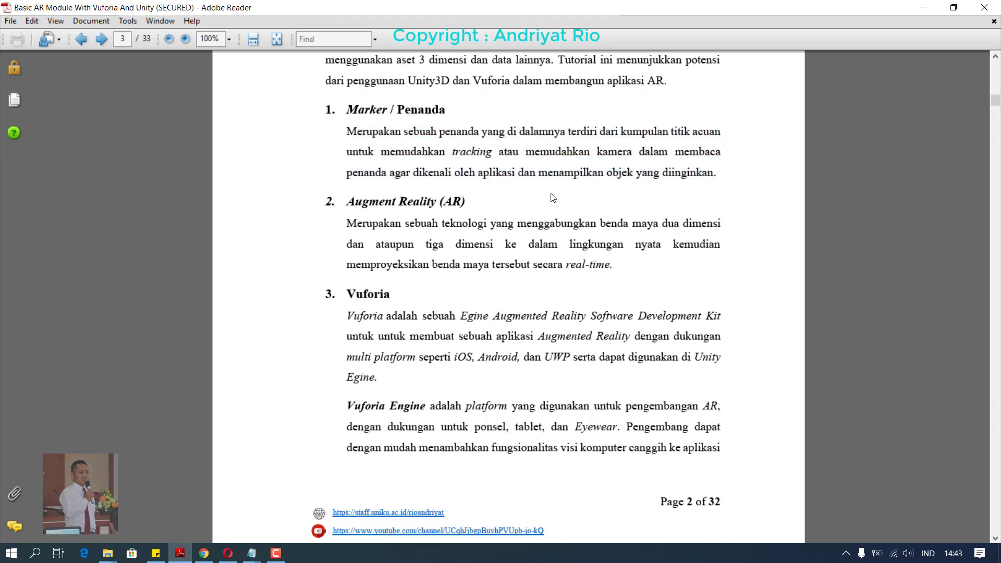
scroll(553, 197, down, 1)
mouse_move(347, 192)
mouse_down()
mouse_move(598, 193)
mouse_move(626, 214)
mouse_move(611, 231)
mouse_up()
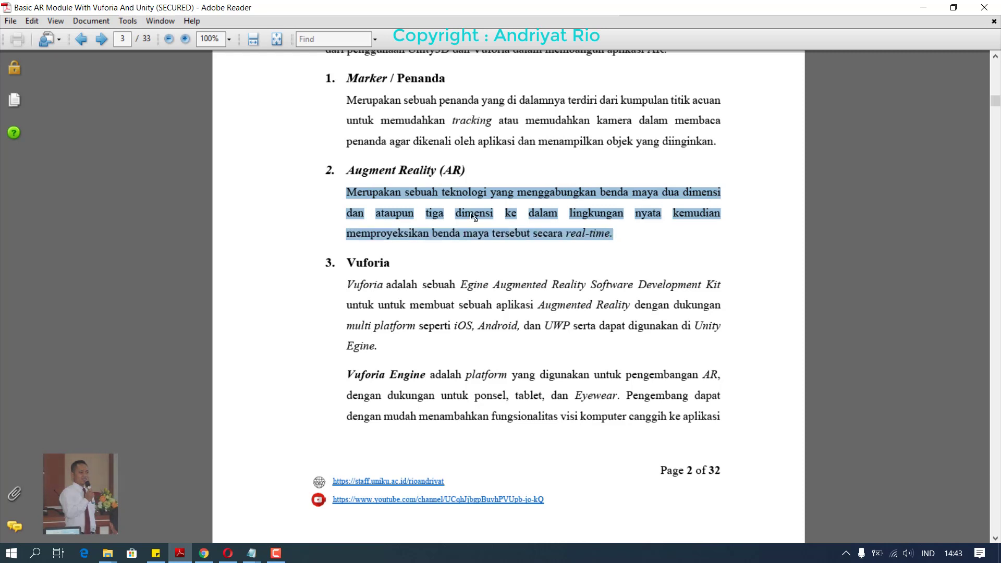
click(660, 225)
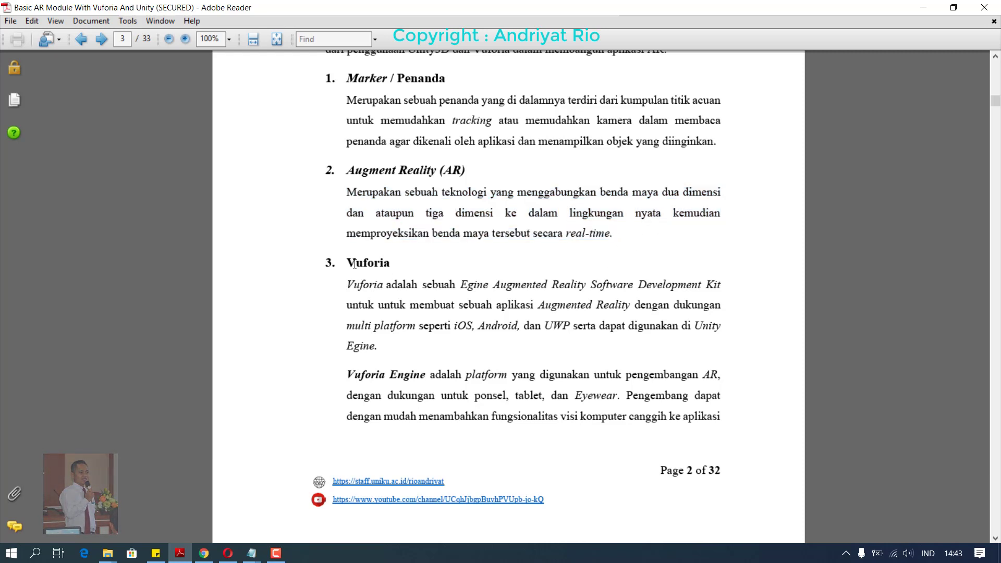
drag(348, 263, 498, 311)
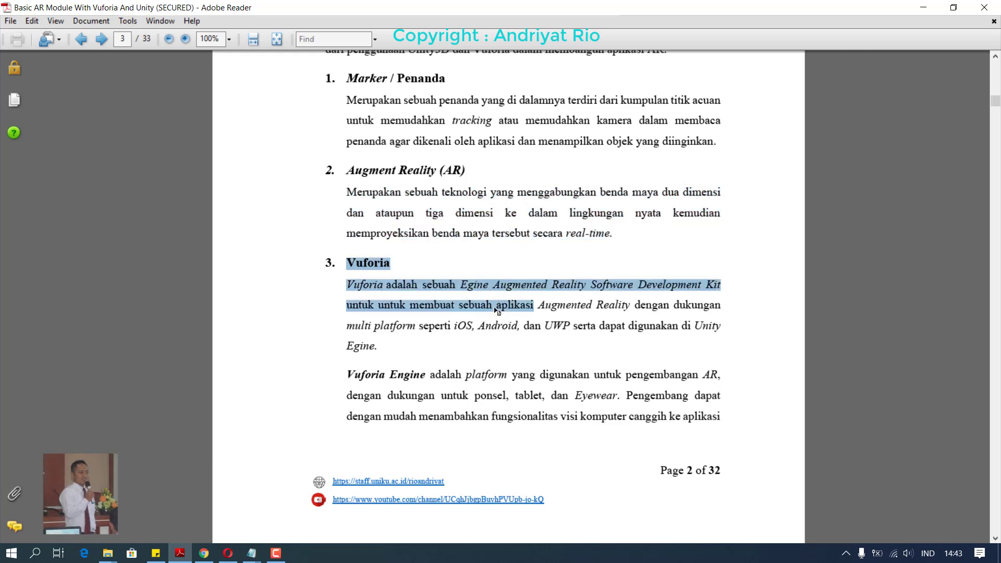
click(645, 305)
click(230, 551)
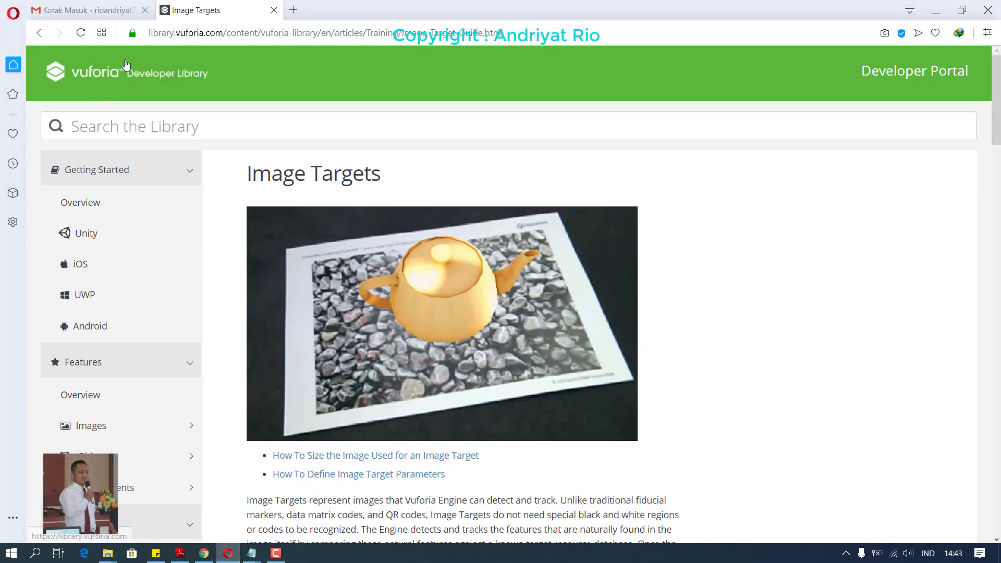
- Google 'vuforia' in a new Opera tab and open the Vuforia Developer Portal result
click(94, 9)
click(236, 5)
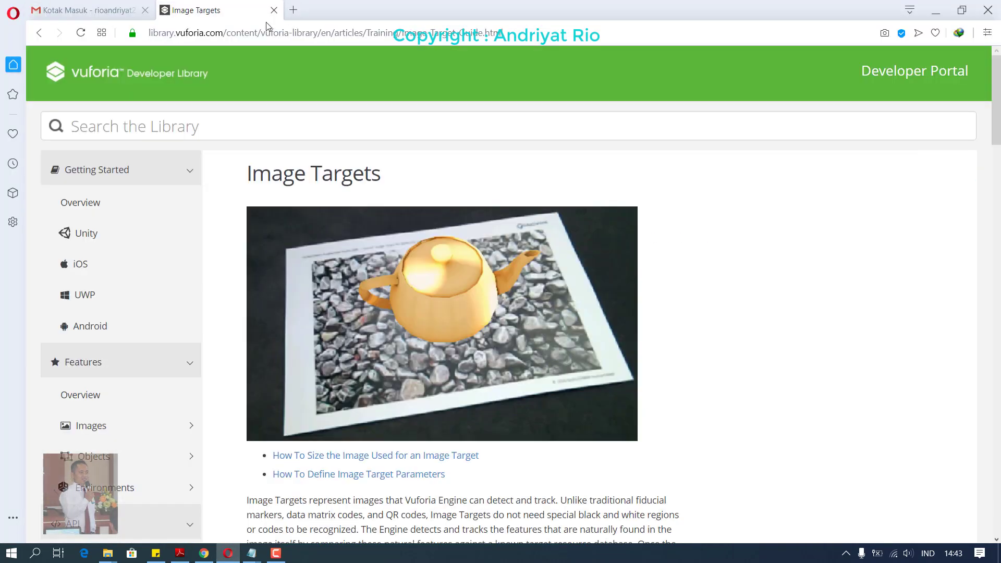
key(ctrl+t)
text(v)
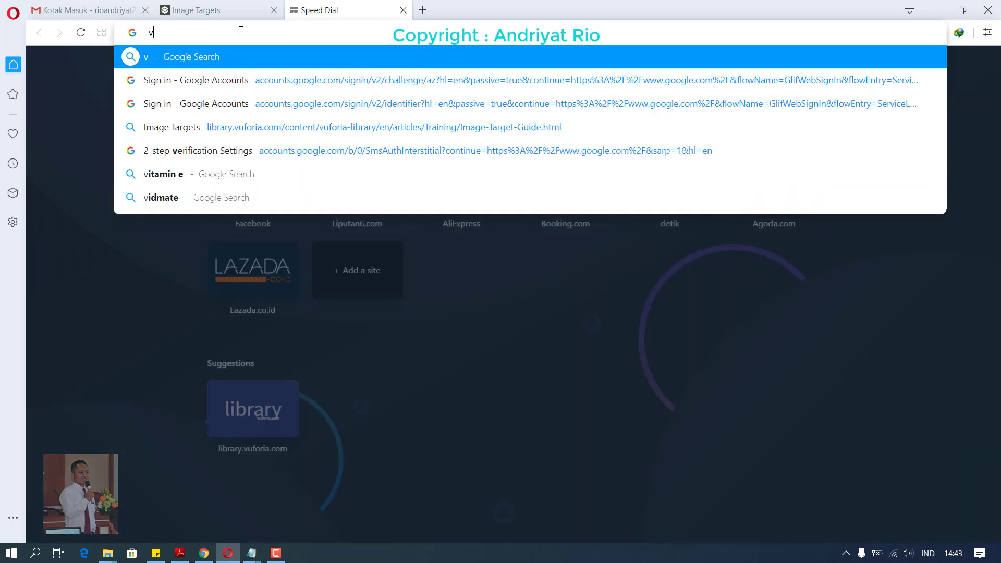
text(uvor)
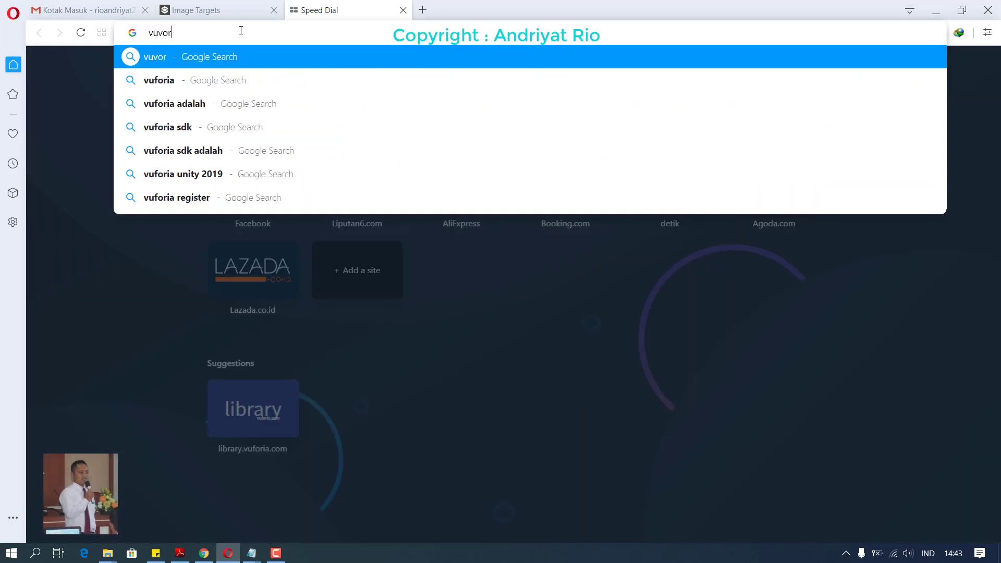
text(ia)
key(Return)
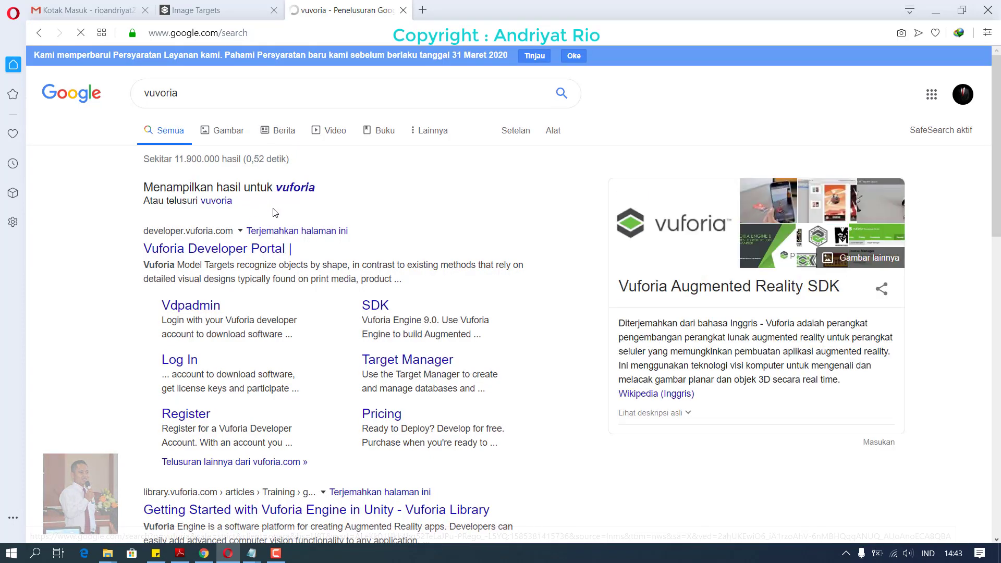
click(204, 247)
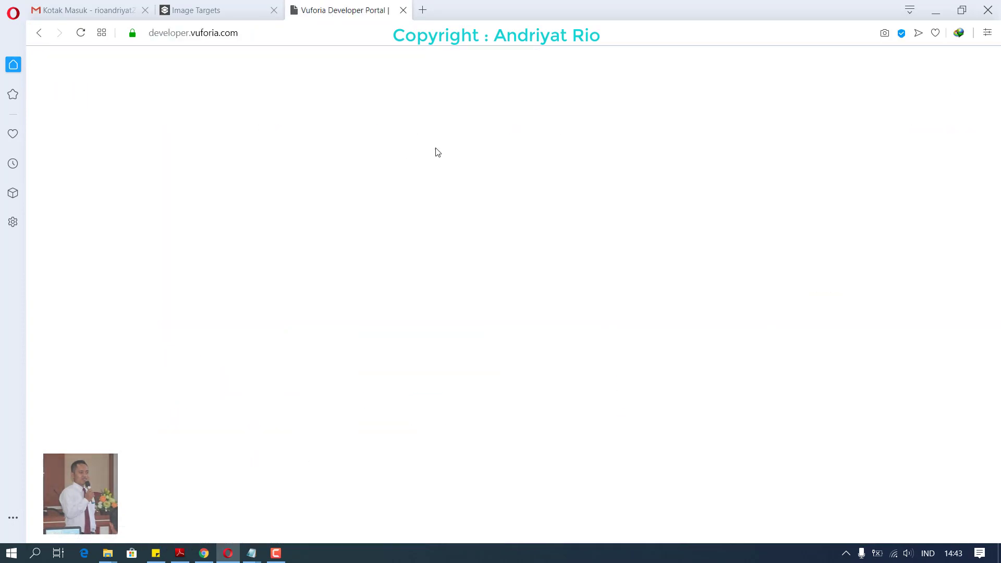
click(180, 553)
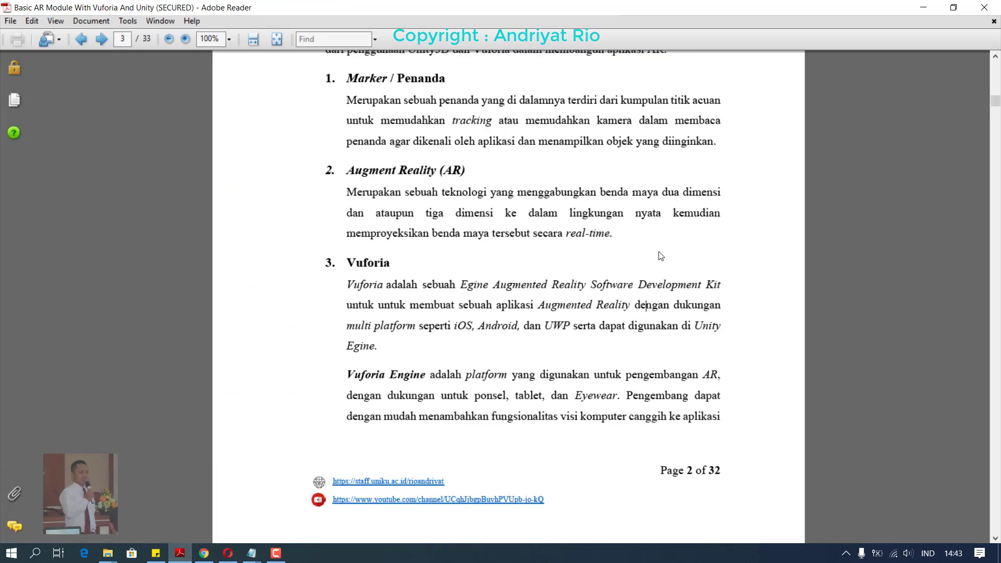
- Scroll to page 5 and highlight the B. MEMBUAT MARKER heading
scroll(660, 256, down, 4)
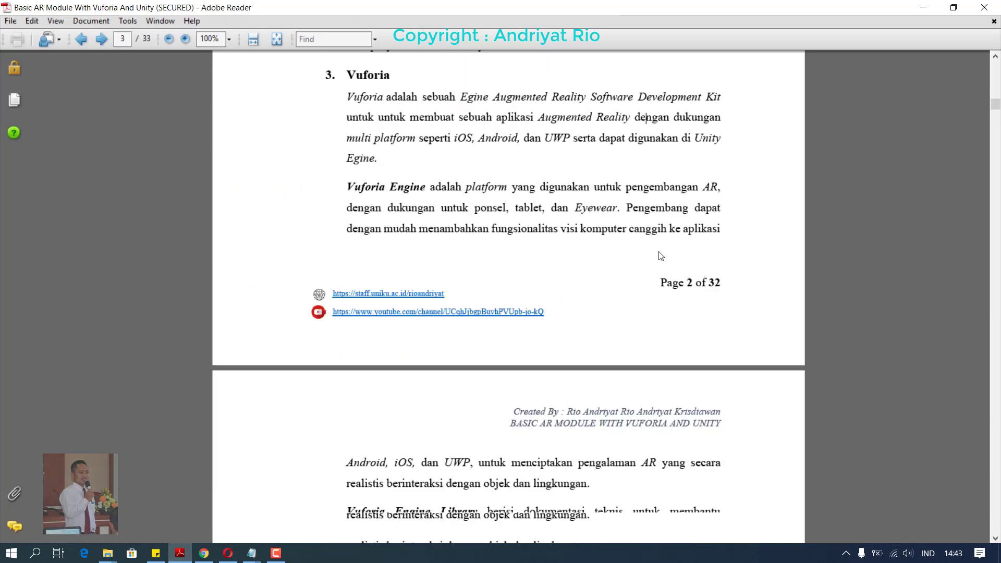
scroll(659, 253, down, 5)
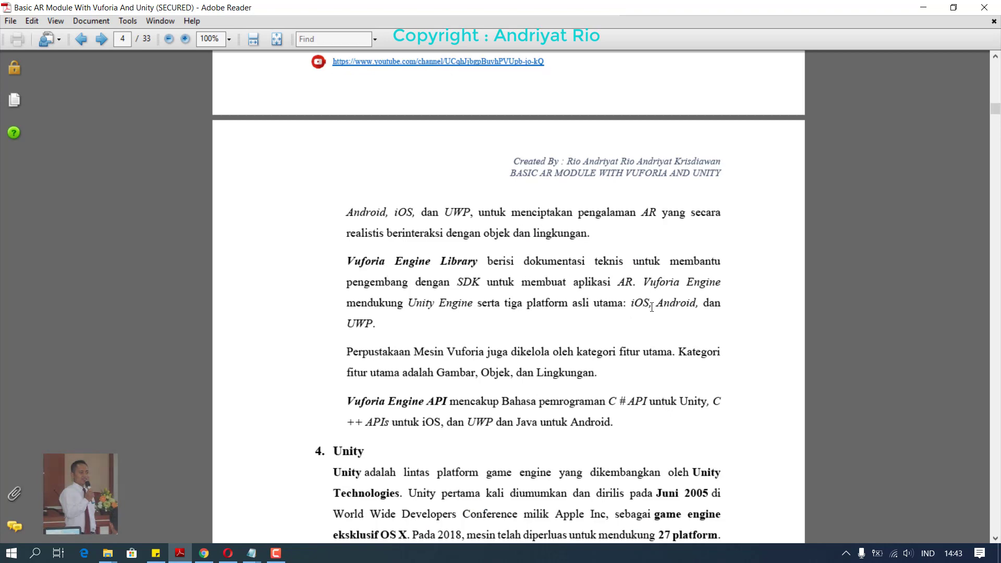
scroll(651, 308, down, 4)
scroll(568, 290, down, 1)
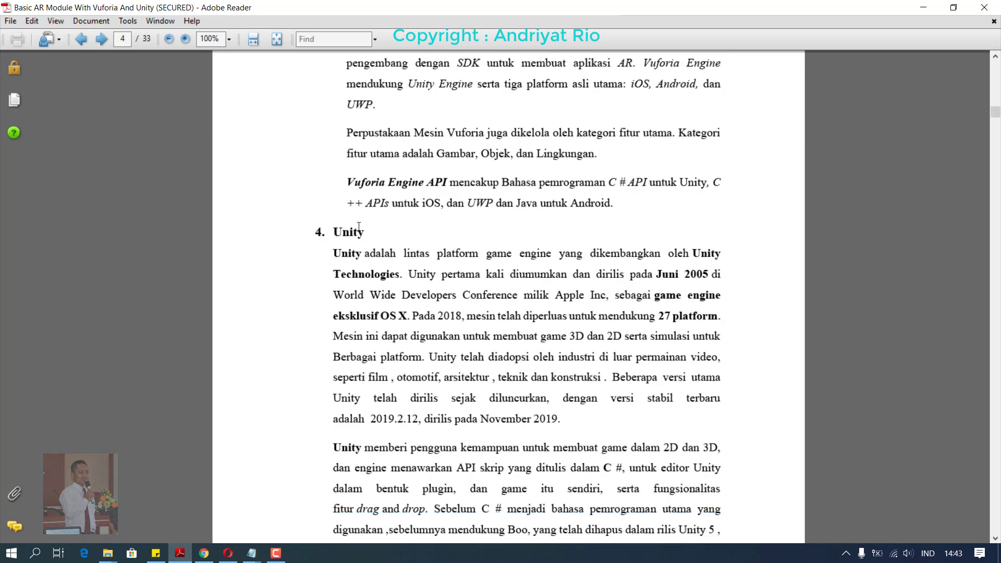
scroll(359, 227, down, 3)
scroll(358, 227, down, 6)
scroll(359, 227, down, 5)
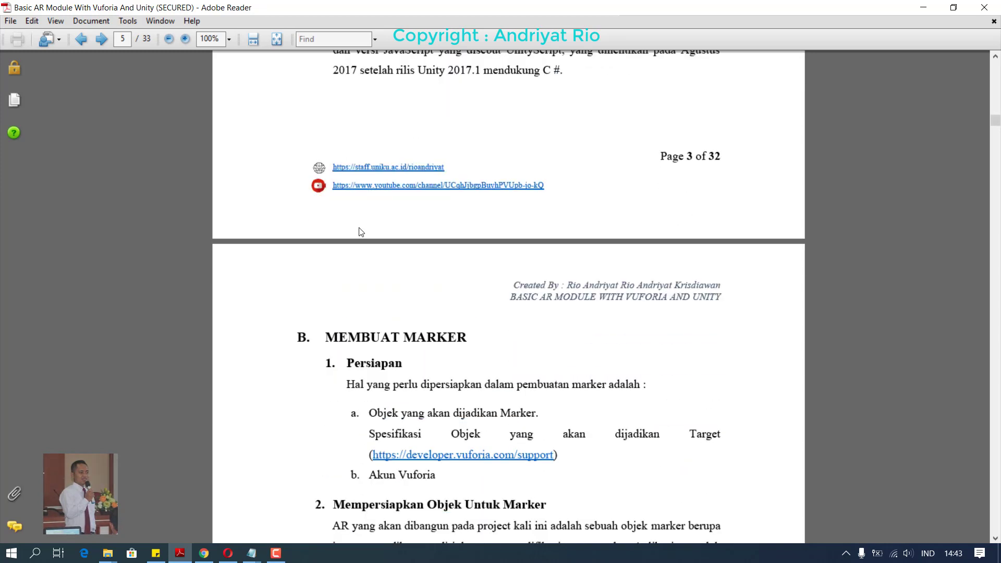
scroll(359, 227, down, 4)
drag(327, 154, 477, 148)
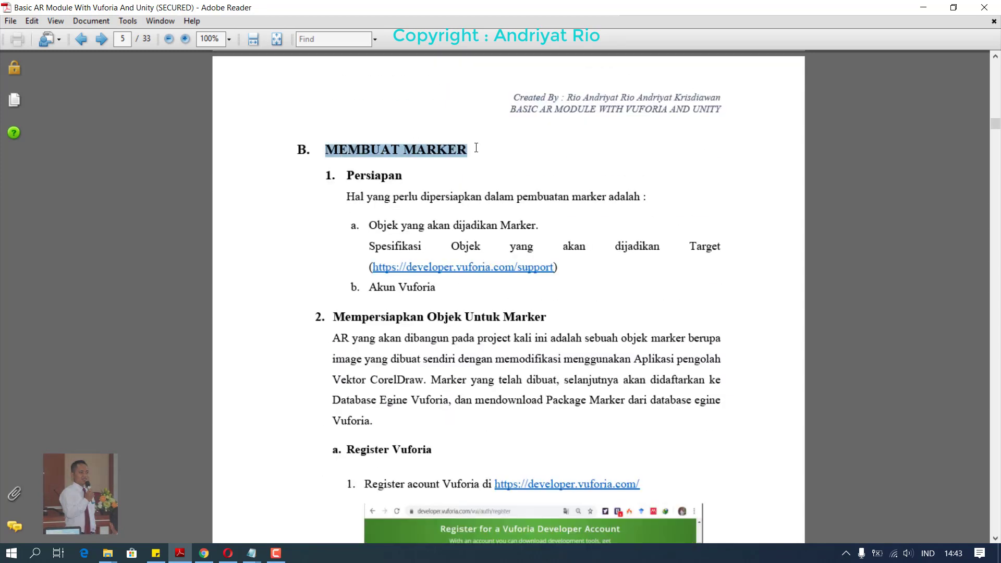
click(548, 162)
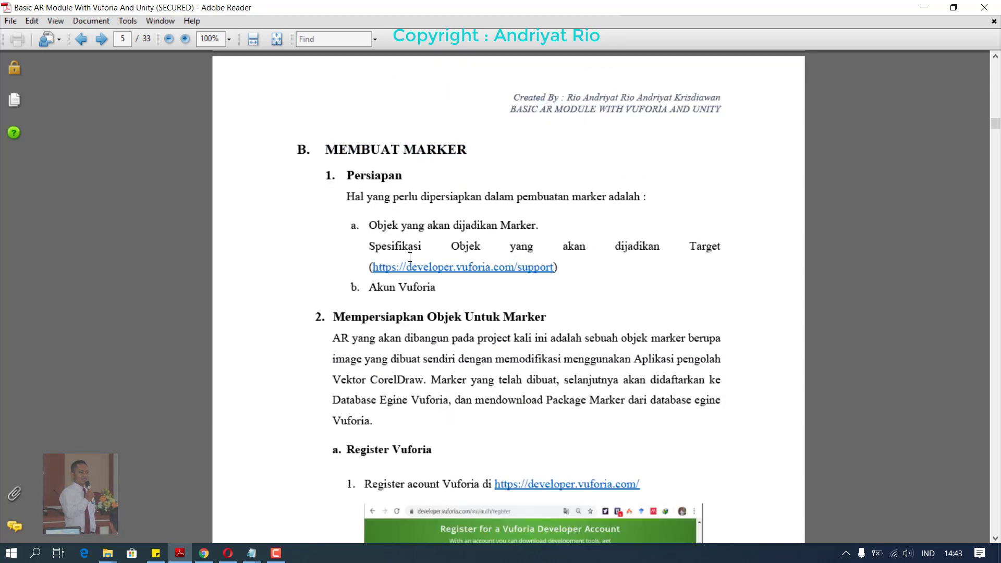
mouse_move(108, 553)
click(206, 493)
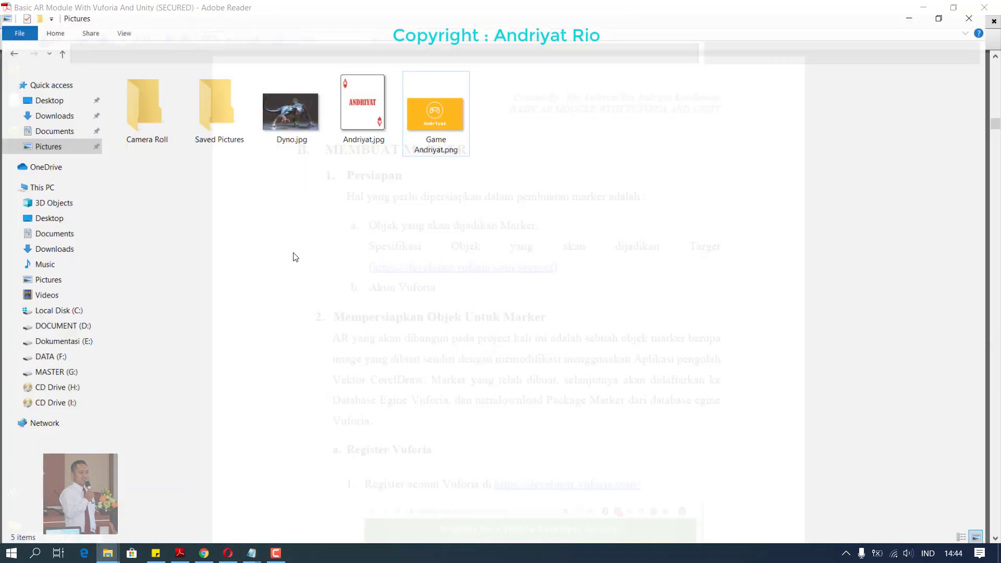
click(372, 103)
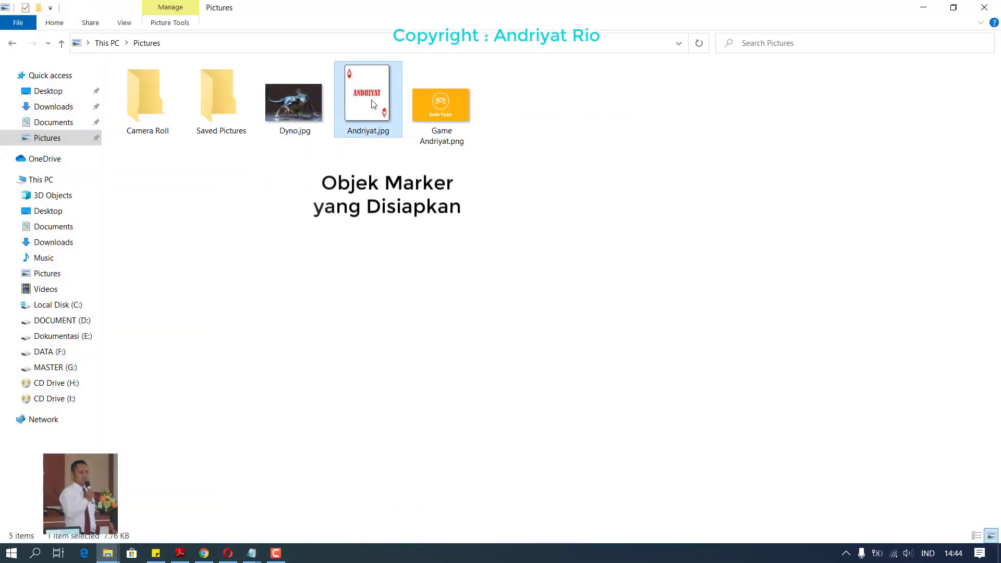
click(367, 239)
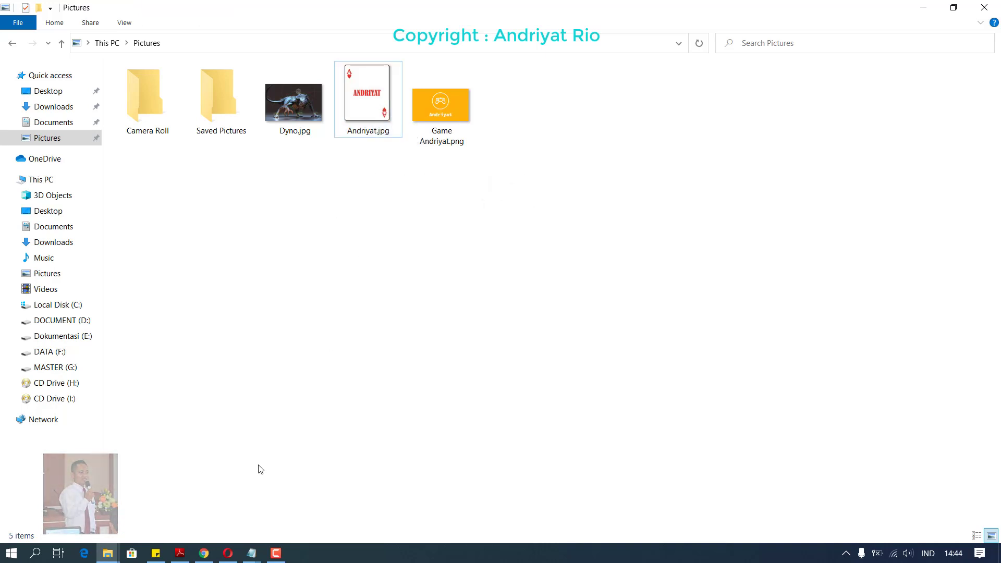
click(180, 553)
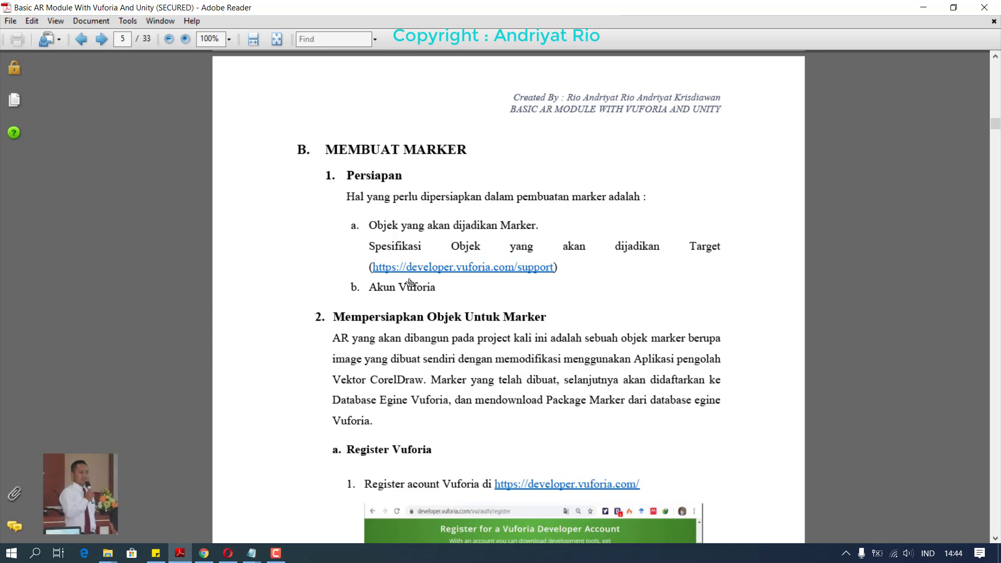
click(228, 553)
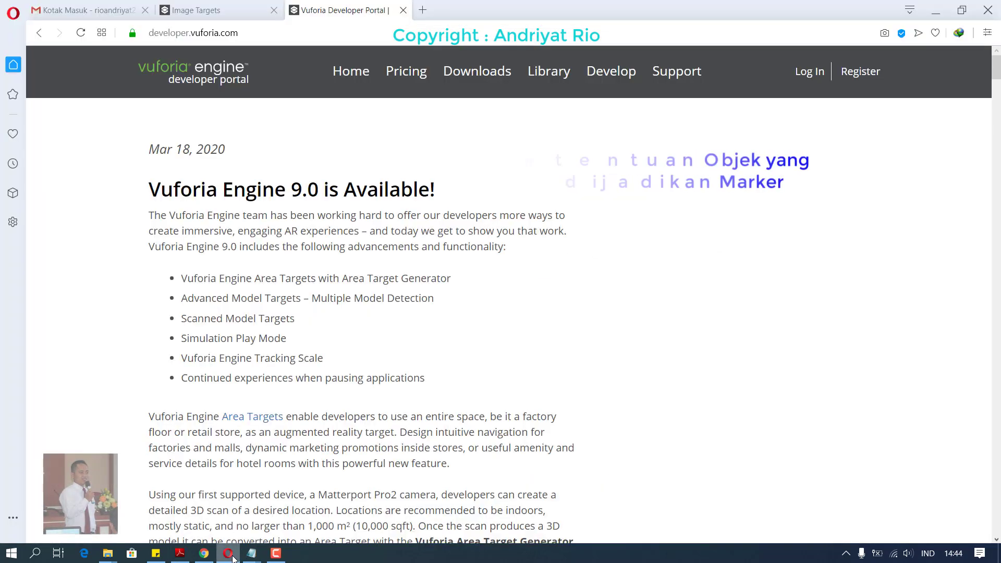
click(209, 4)
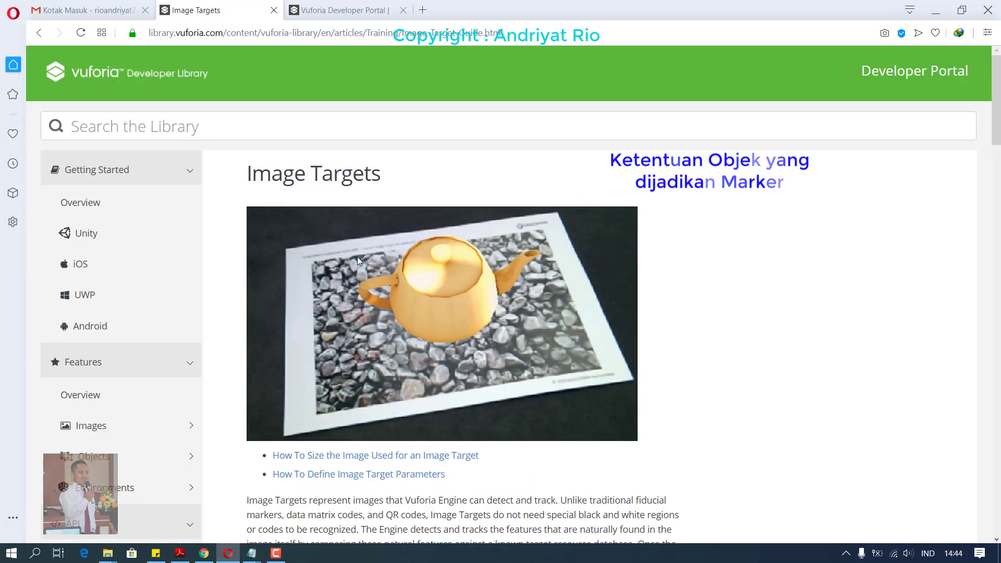
scroll(389, 231, down, 2)
scroll(389, 232, down, 5)
scroll(389, 231, down, 6)
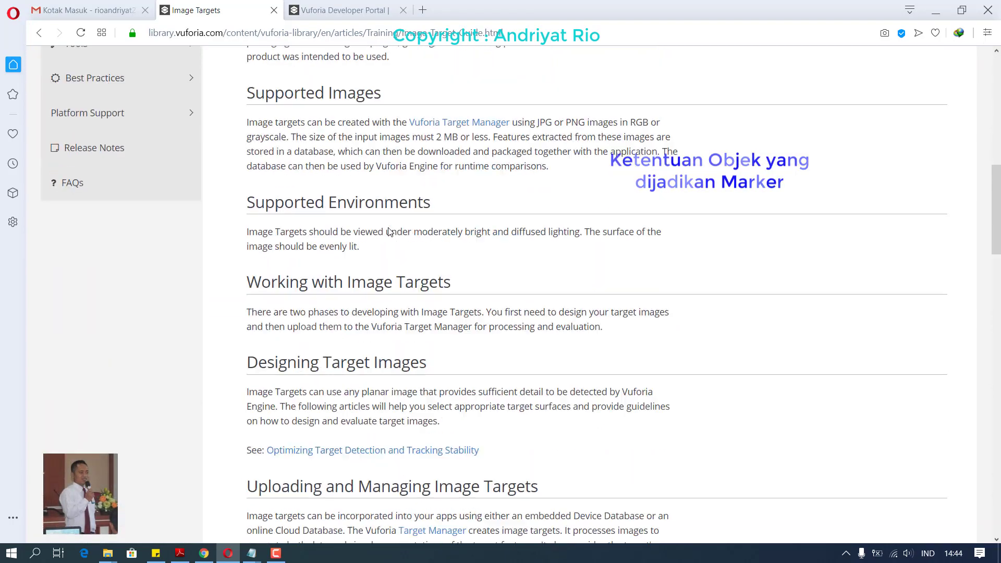
scroll(390, 231, down, 2)
scroll(390, 231, down, 4)
scroll(390, 231, down, 4)
scroll(390, 232, down, 6)
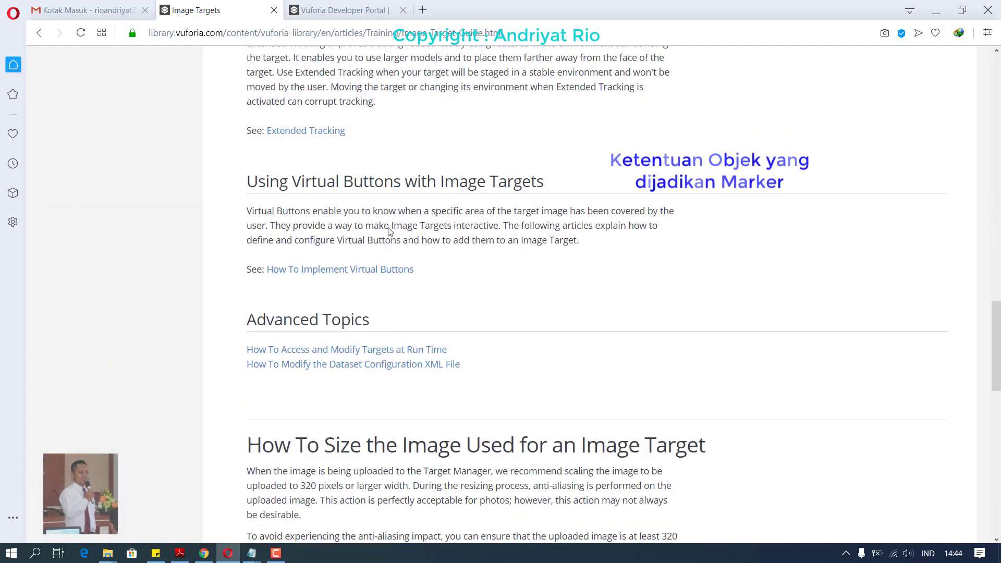
scroll(390, 231, down, 4)
scroll(390, 232, down, 5)
scroll(388, 227, down, 2)
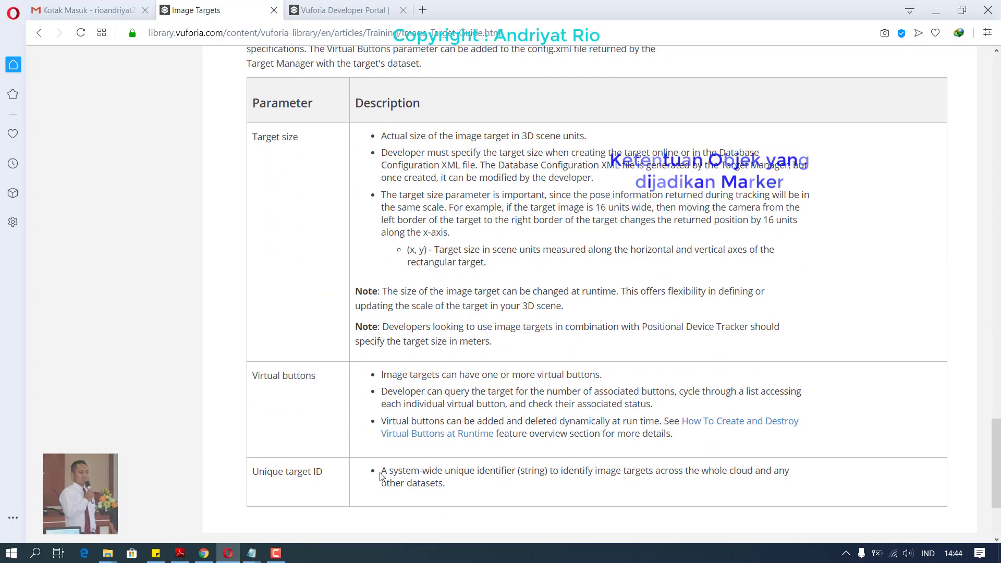
scroll(381, 477, down, 3)
scroll(381, 477, up, 1)
scroll(422, 196, up, 4)
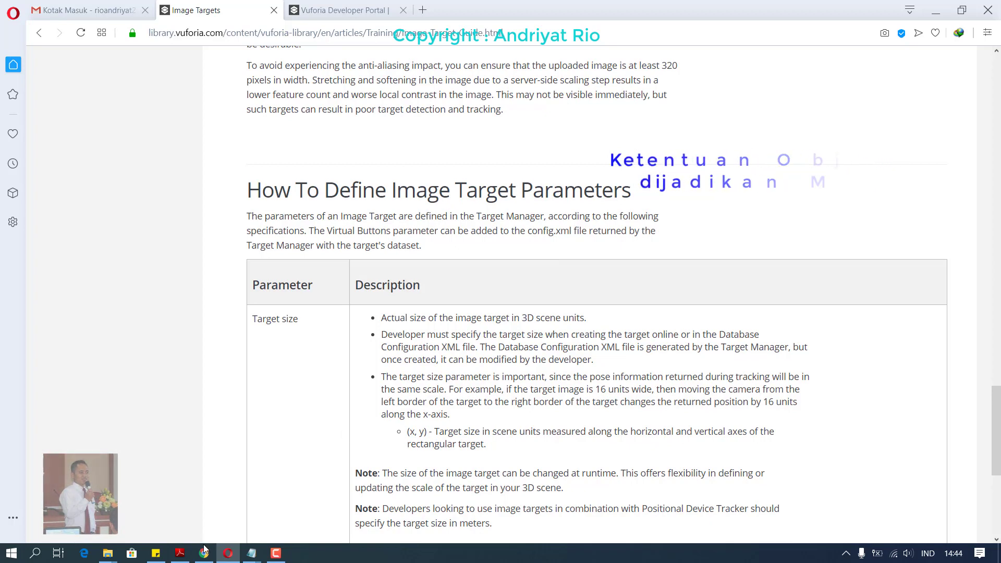
click(179, 554)
- Scroll down to step 'a. Register Vuforia' and highlight its heading
scroll(367, 312, down, 1)
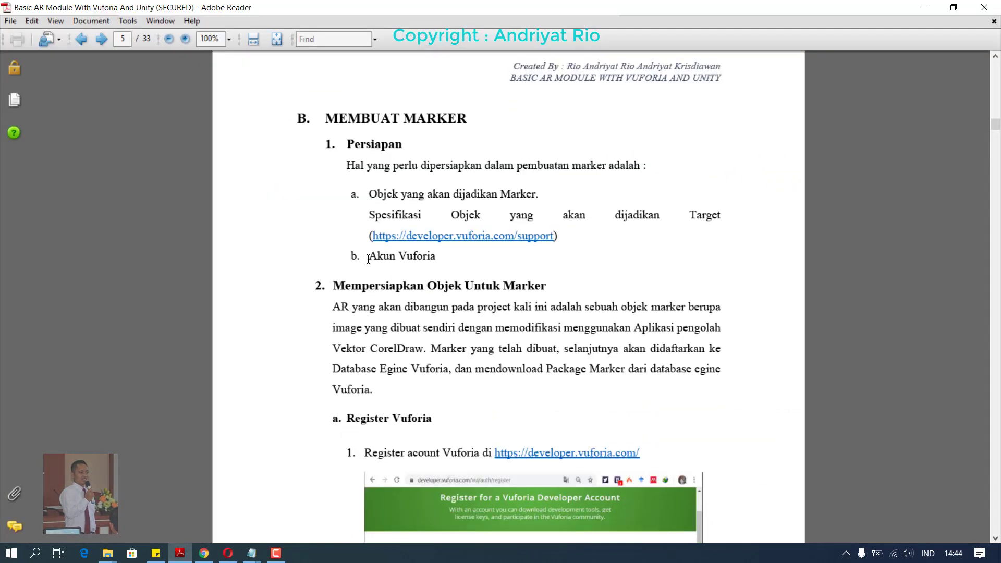
drag(369, 256, 437, 256)
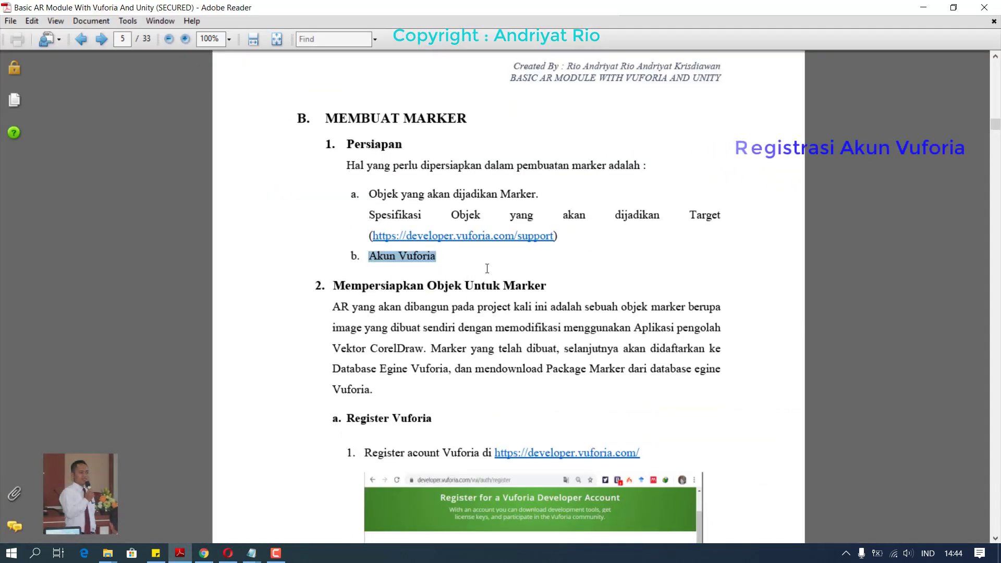
click(486, 269)
scroll(423, 272, down, 3)
scroll(412, 251, down, 1)
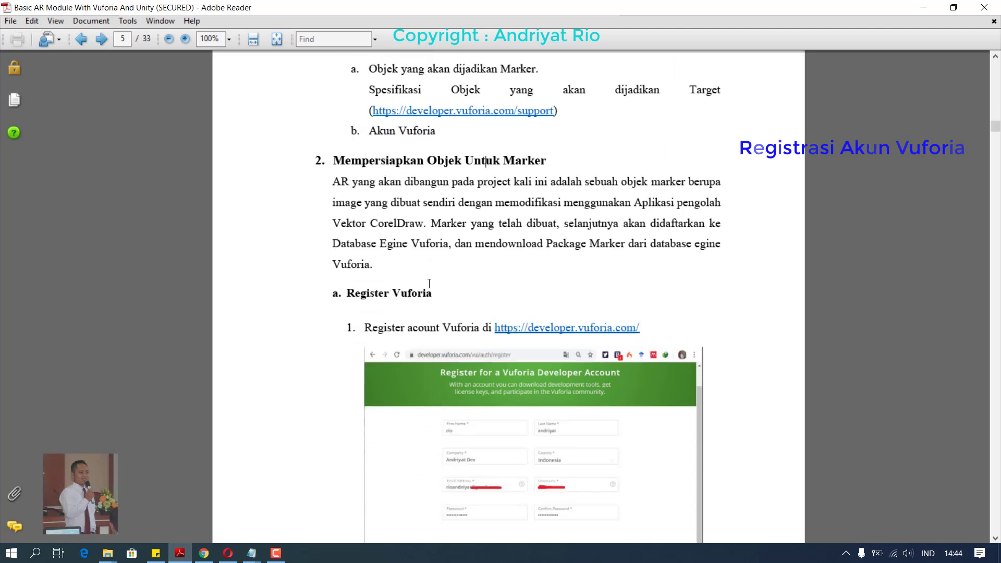
scroll(397, 229, down, 1)
scroll(378, 199, down, 2)
drag(346, 198, 442, 198)
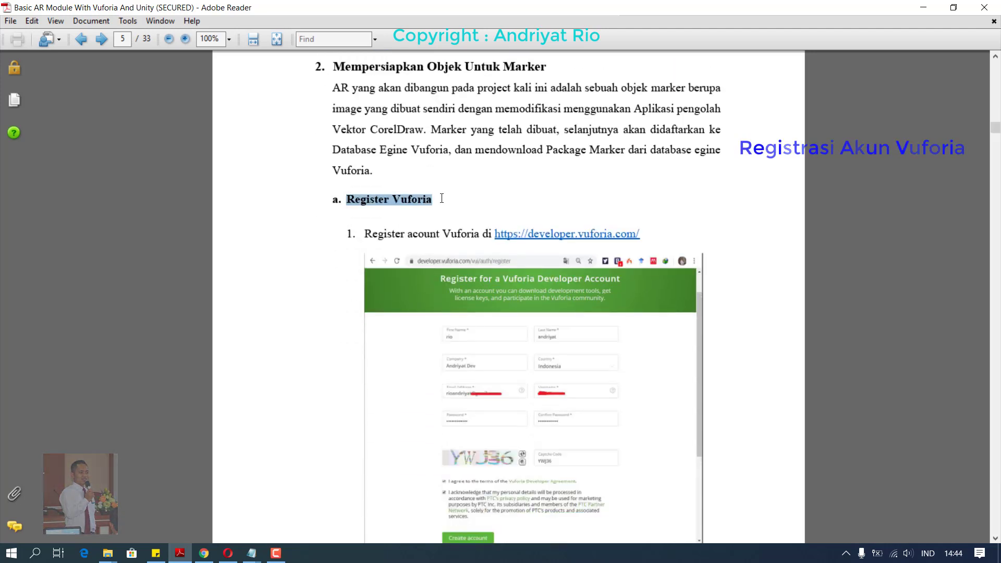
scroll(565, 277, down, 2)
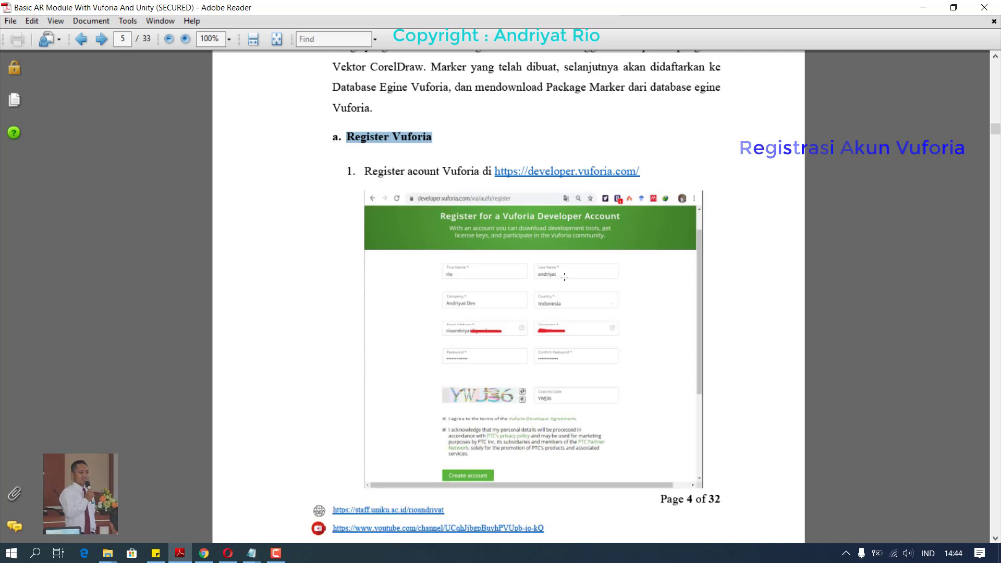
- Open the developer account registration page from the Vuforia Developer Portal tab
click(228, 553)
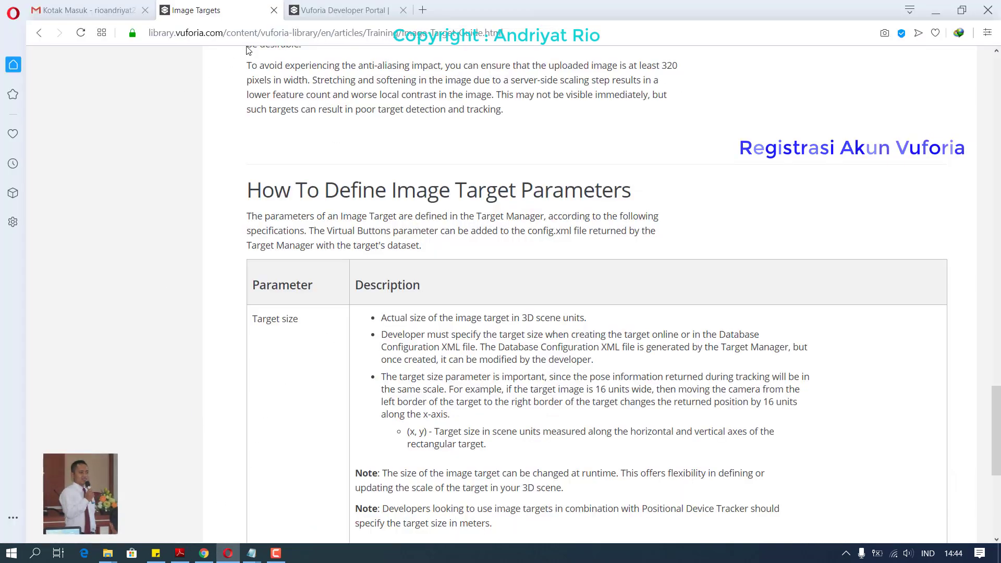
click(339, 10)
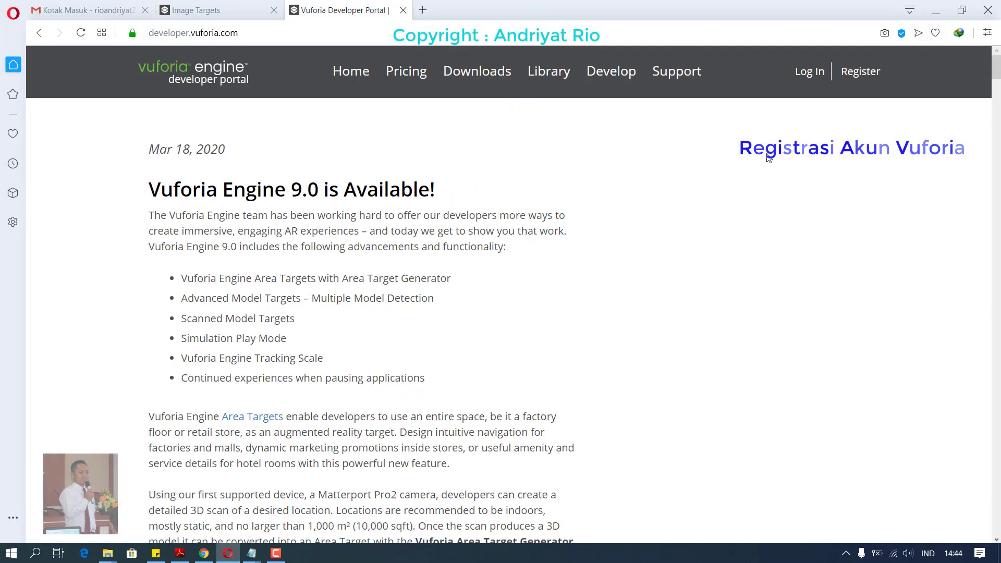
click(859, 74)
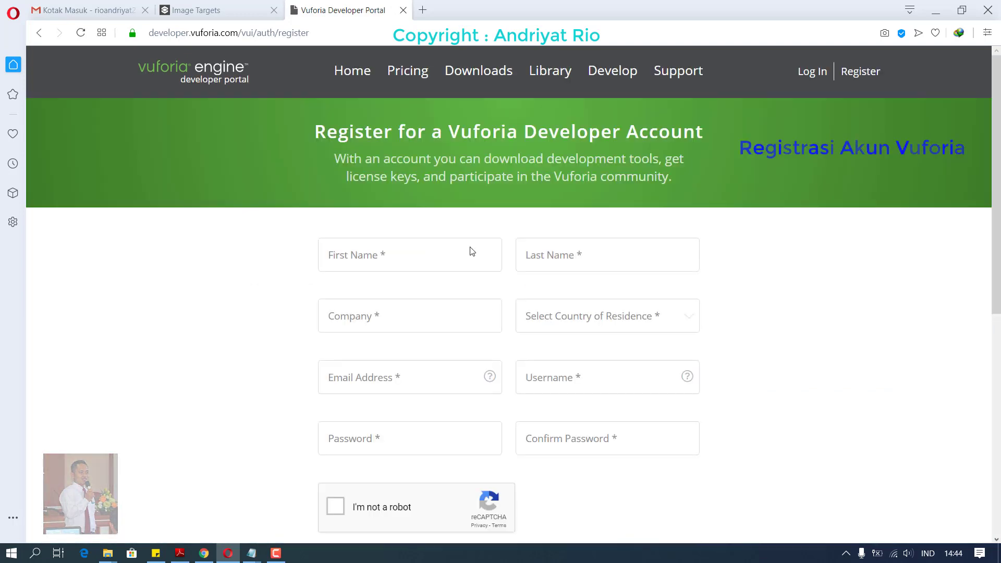
- Enter the user's first name, last name and company 'UNMUH Jem'
click(376, 250)
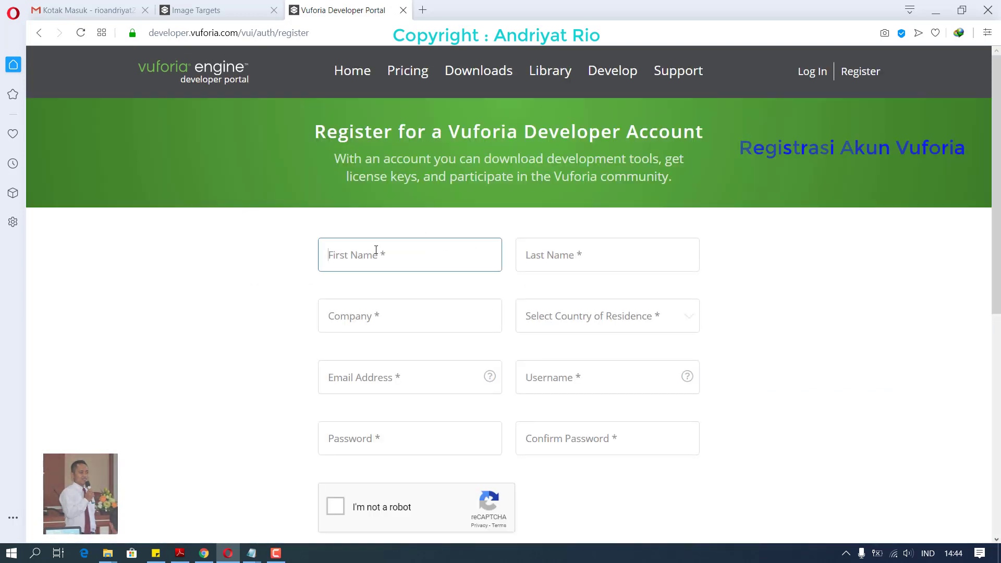
key(Tab)
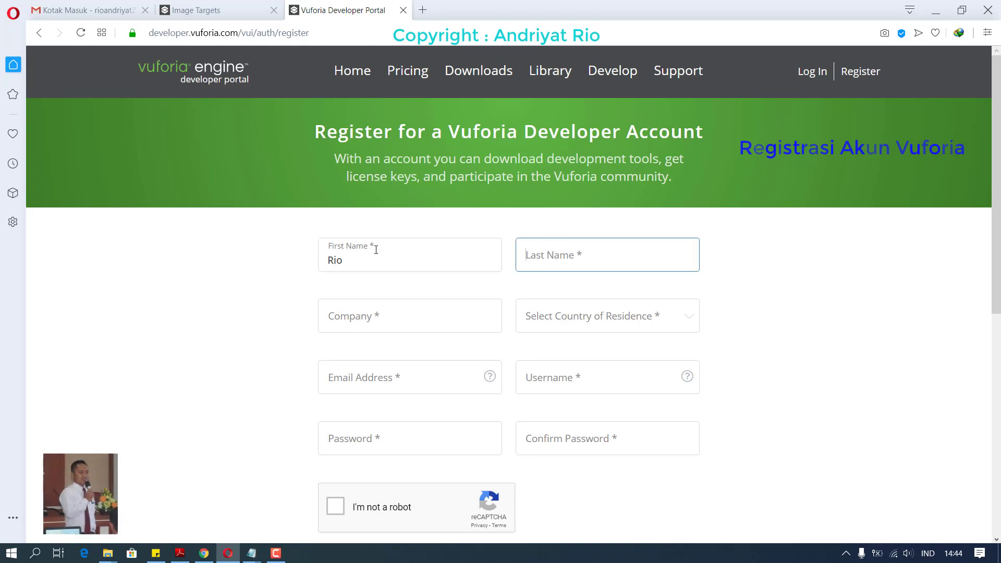
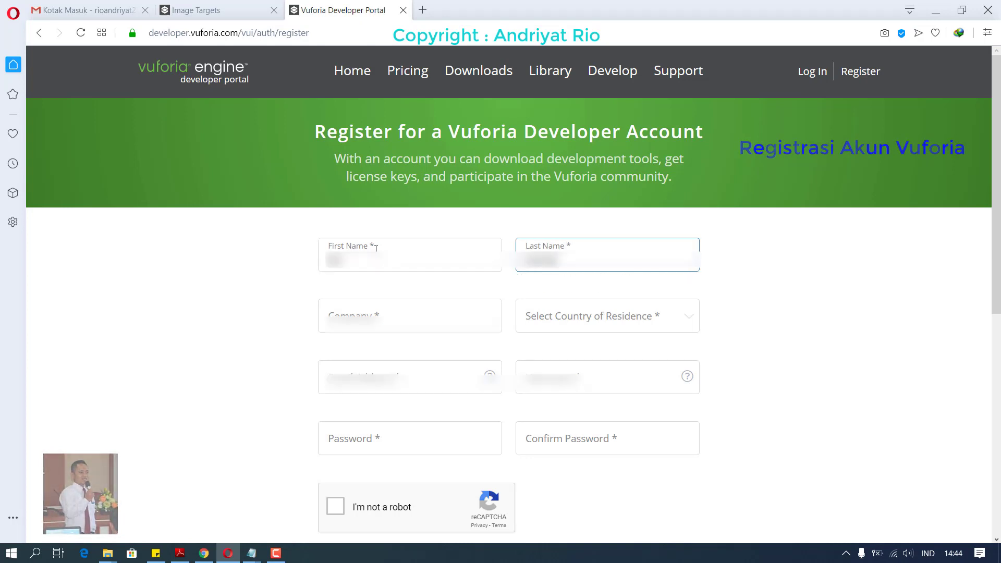
key(Tab)
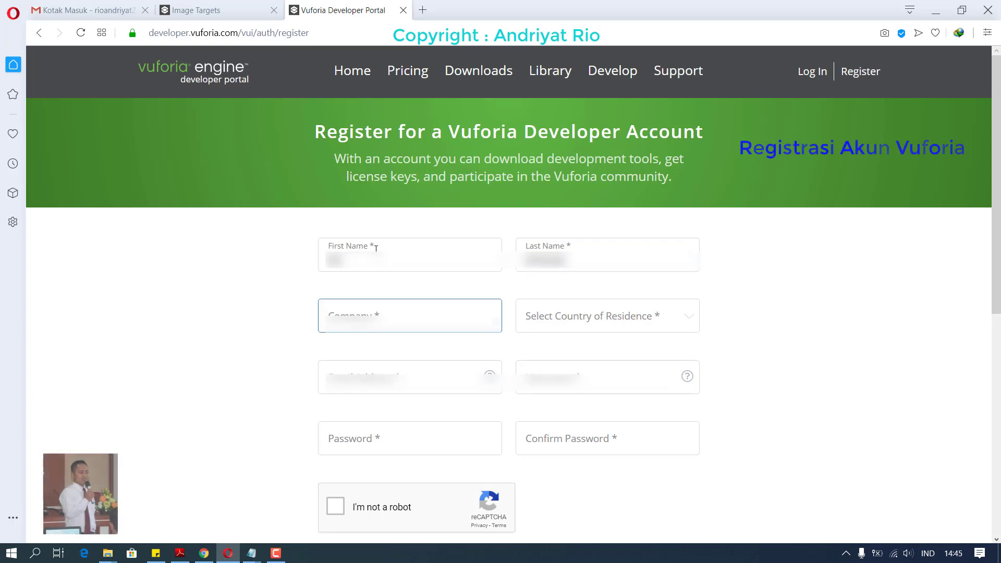
text(U)
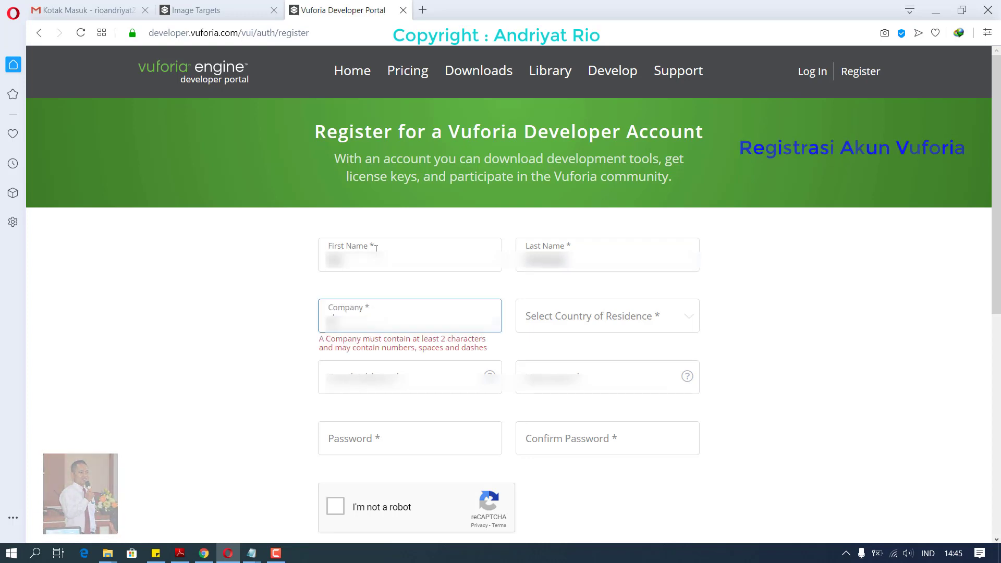
text(NMUH J)
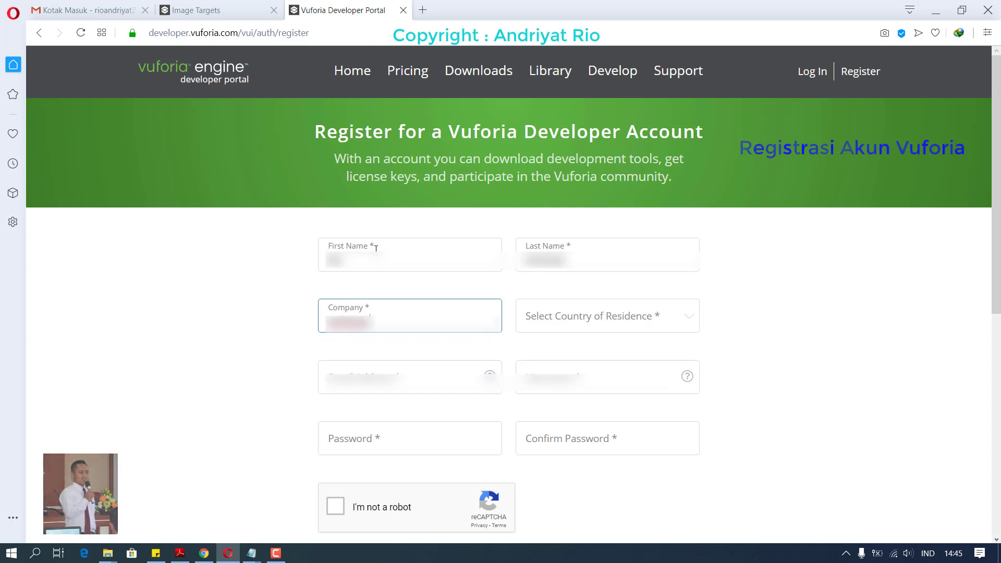
text(em)
key(Tab)
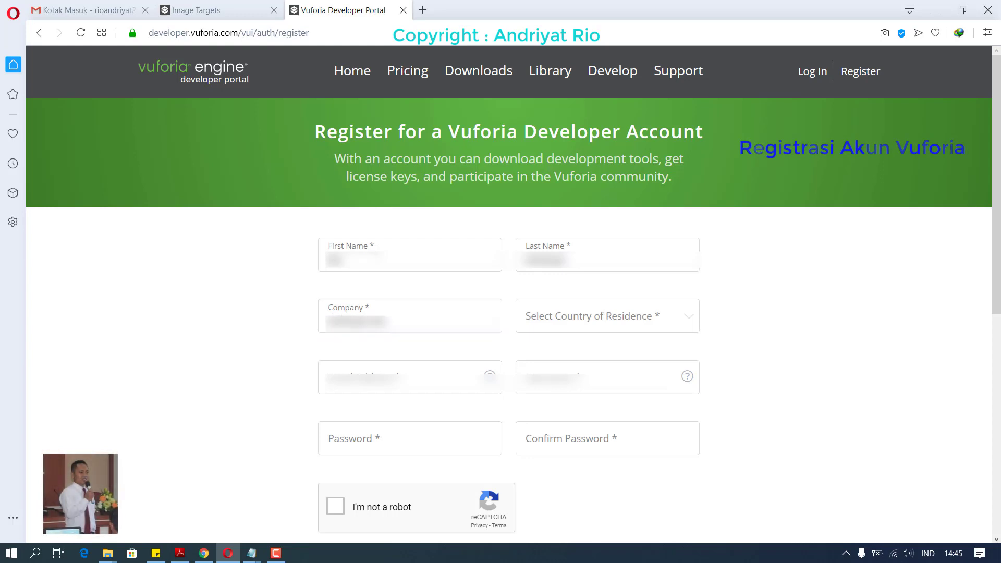
- Select Indonesia as the country of residence
click(605, 317)
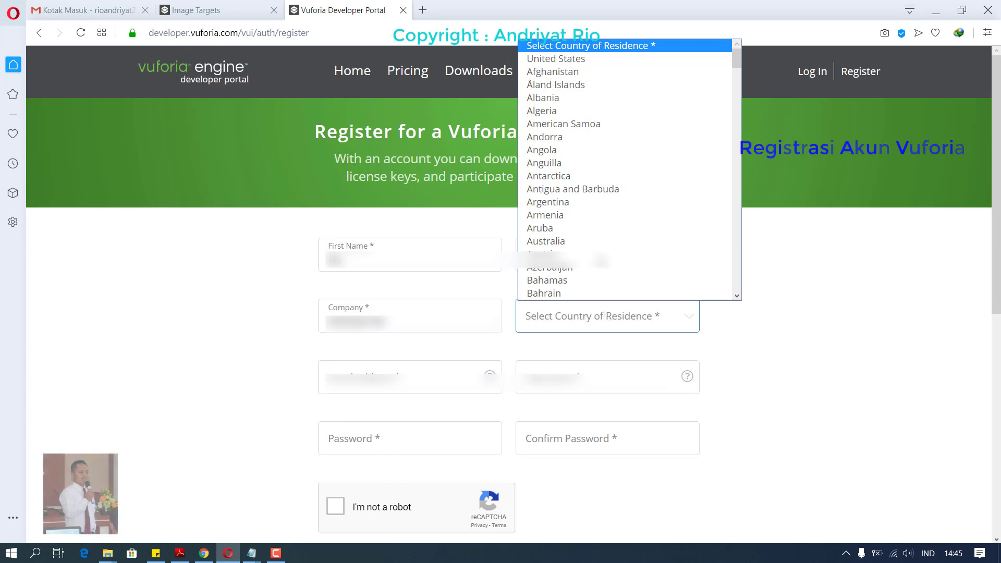
scroll(613, 219, down, 10)
scroll(614, 219, down, 14)
scroll(614, 219, down, 14)
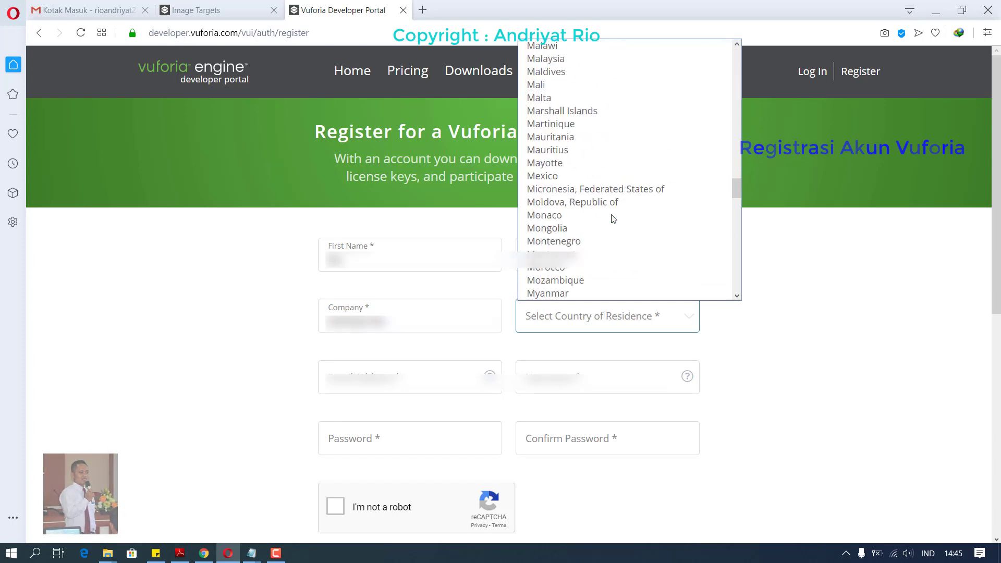
scroll(614, 219, down, 8)
scroll(613, 219, down, 5)
scroll(613, 219, down, 3)
scroll(613, 219, up, 8)
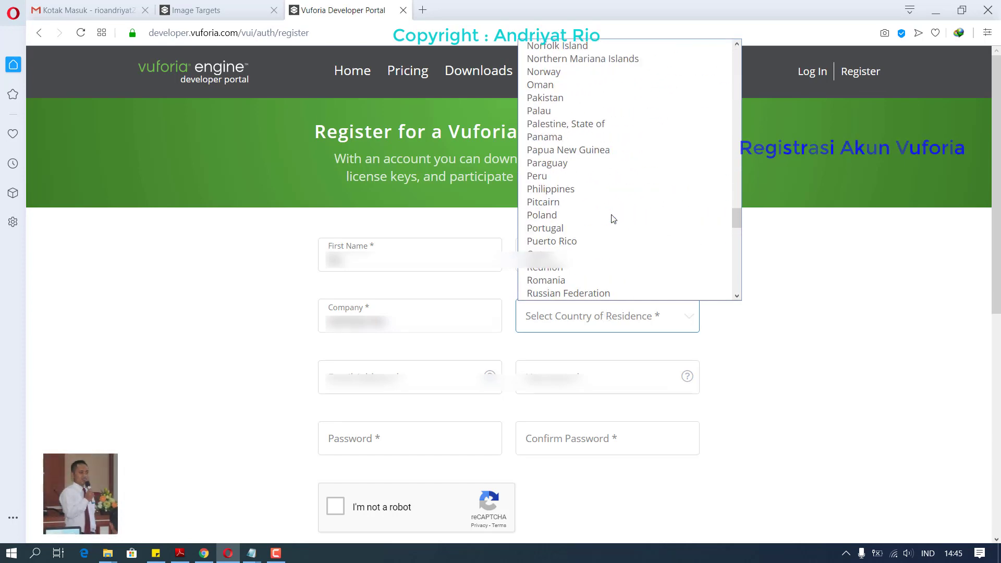
scroll(614, 219, up, 10)
scroll(613, 219, up, 2)
scroll(613, 219, up, 10)
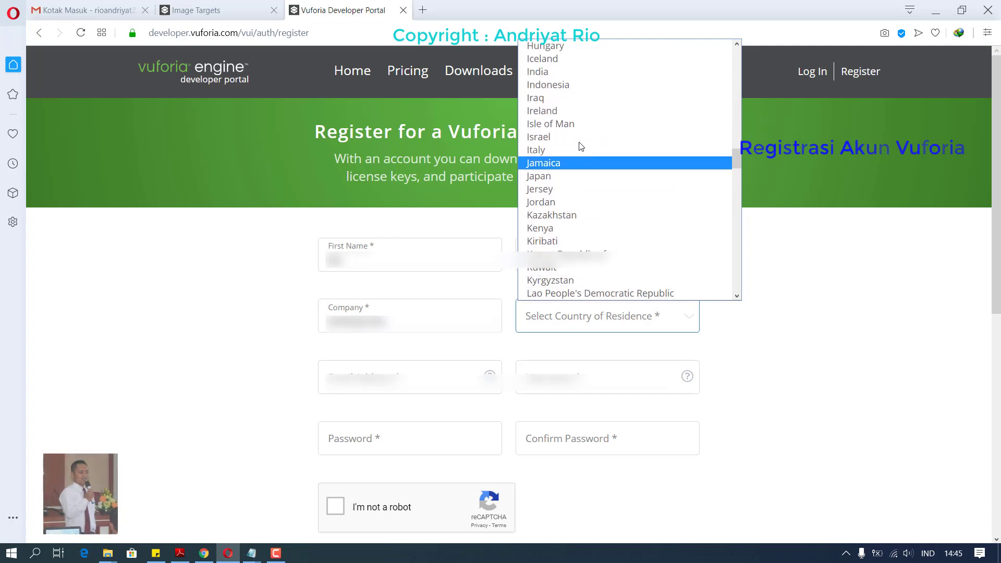
click(569, 85)
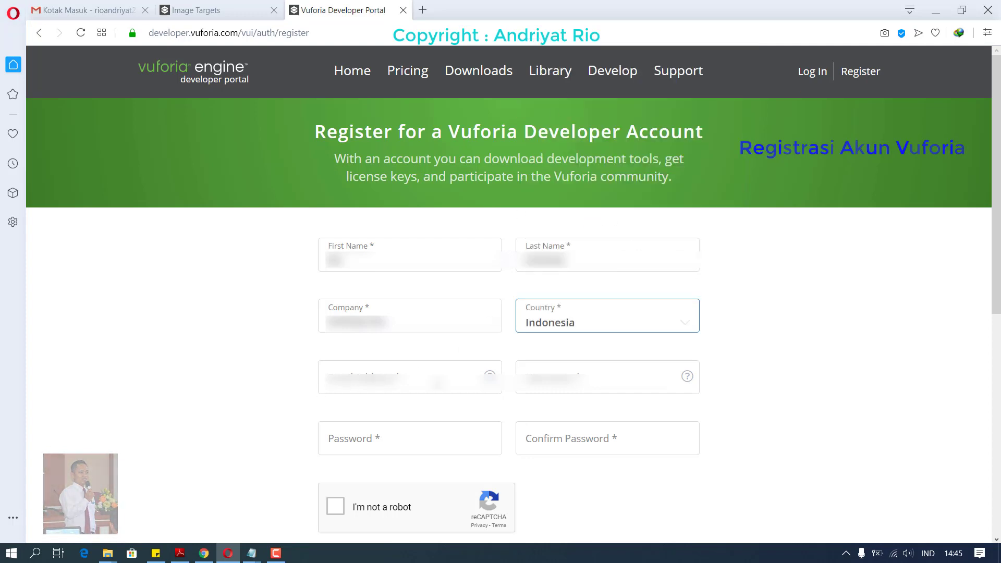
- Fill in the e-mail address, username, password and password confirmation
click(410, 377)
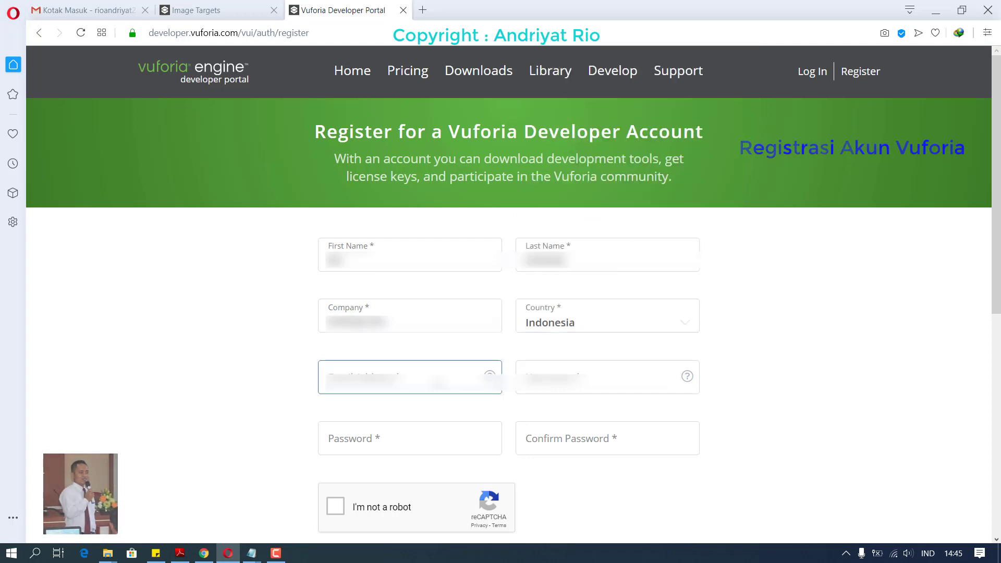
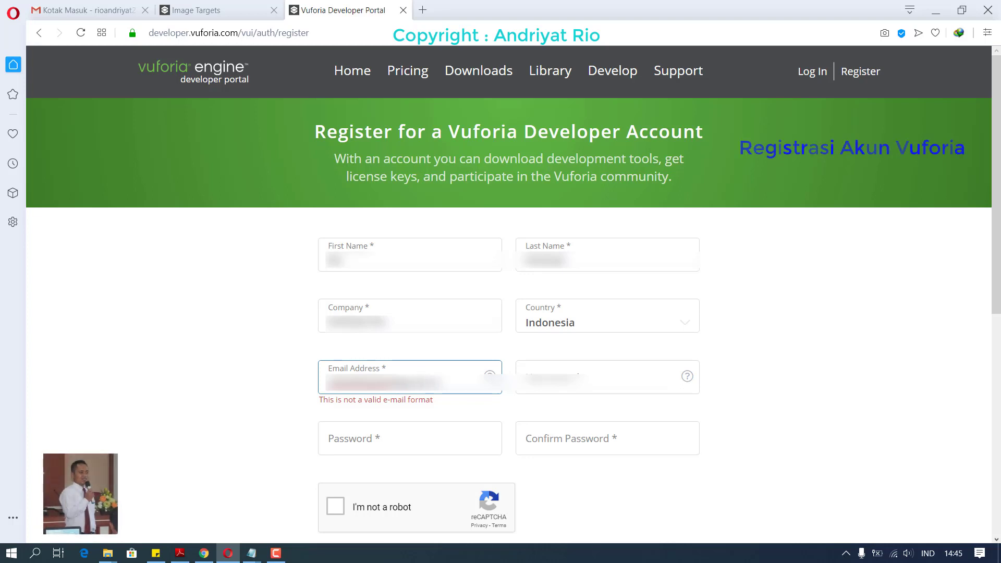
key(Tab)
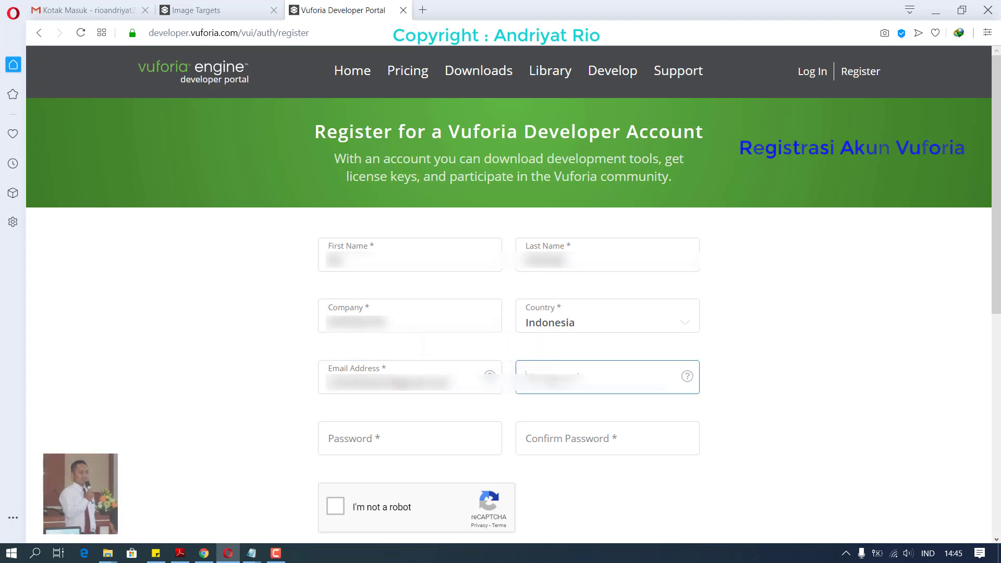
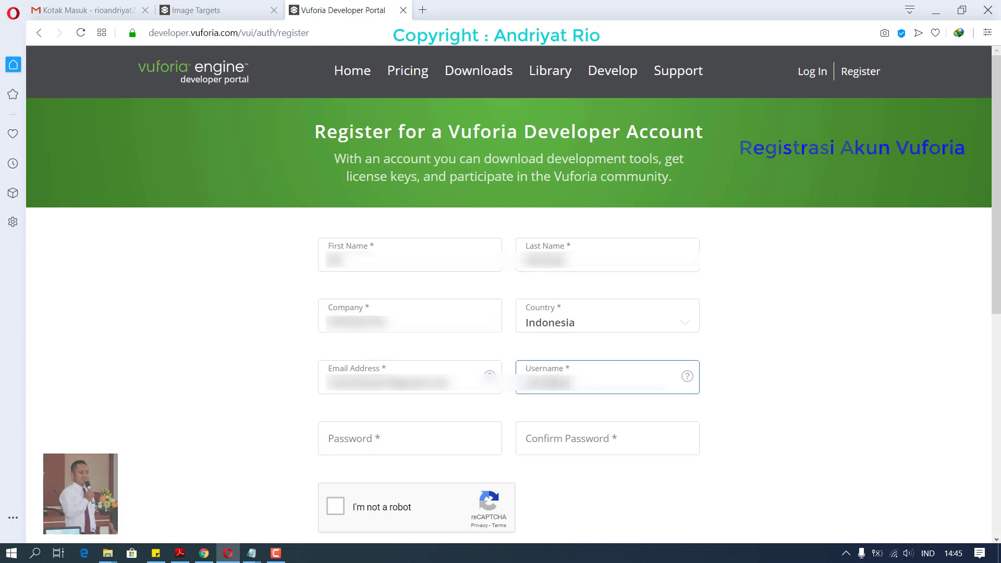
click(442, 437)
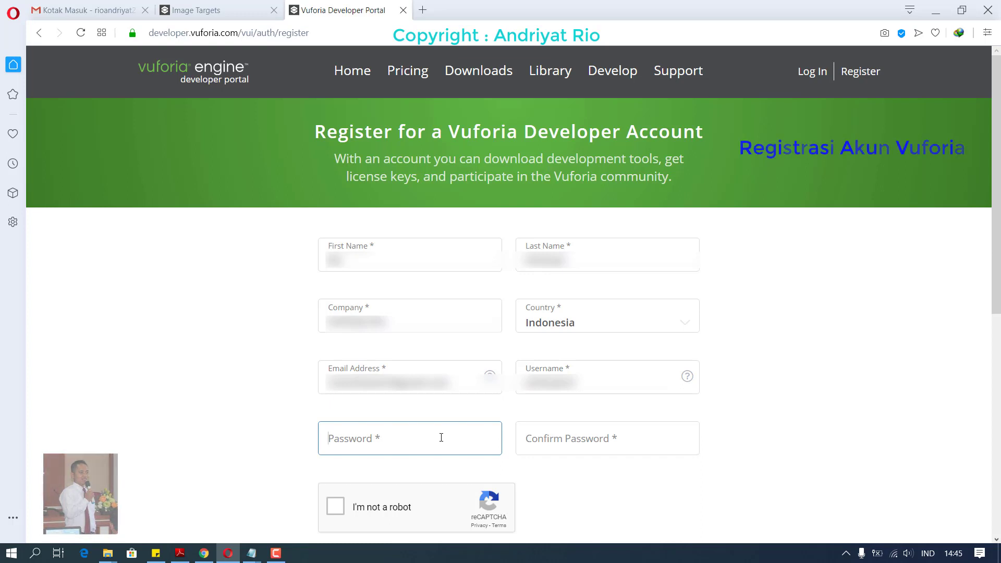
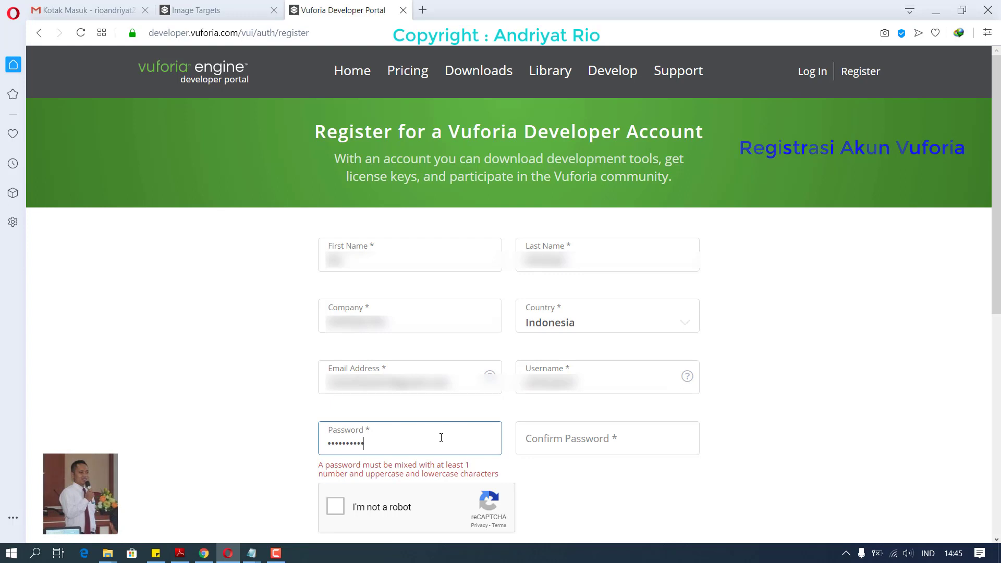
key(Tab)
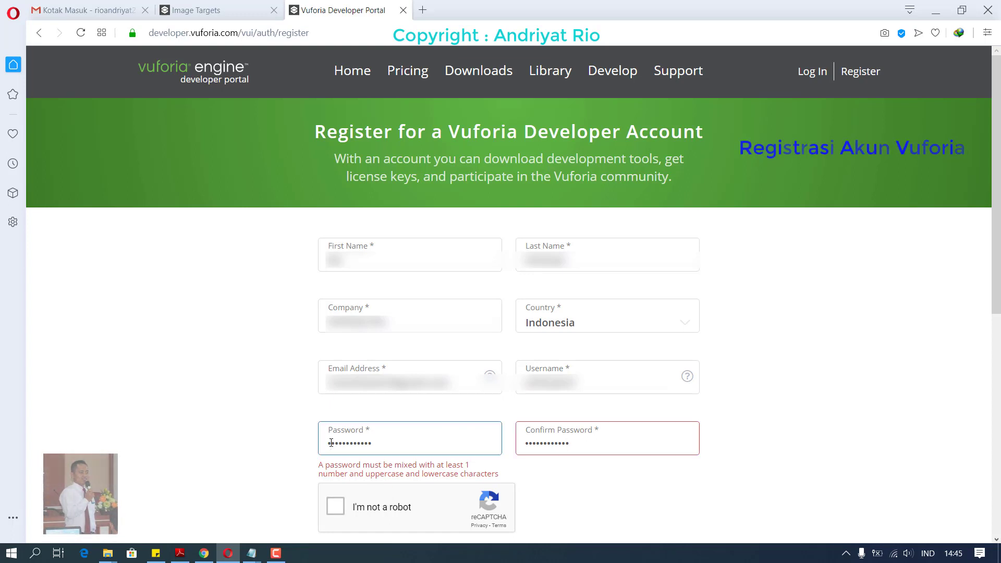
- Correct the password confirmation, tick the reCAPTCHA box and click Create account
text(R)
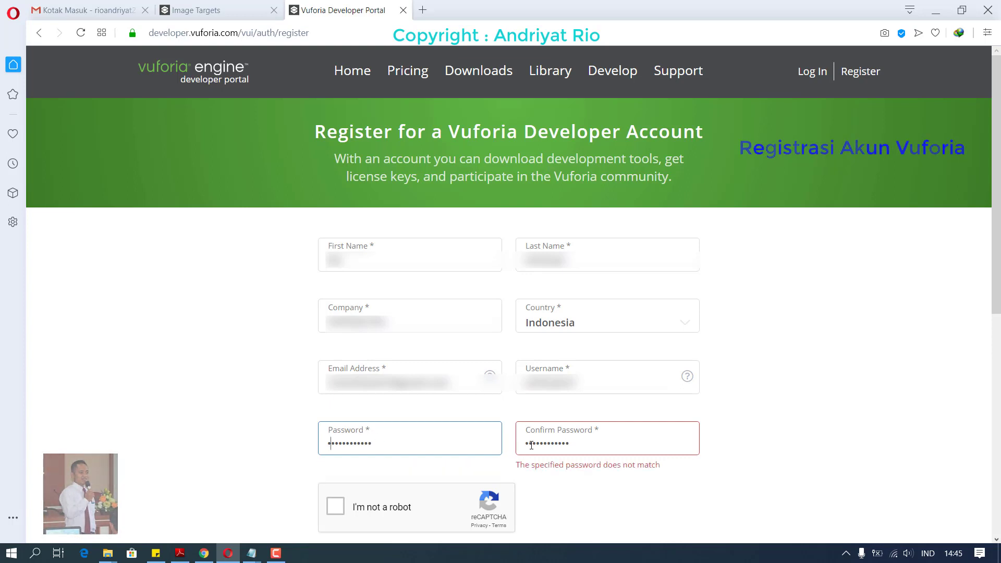
click(532, 445)
text(R)
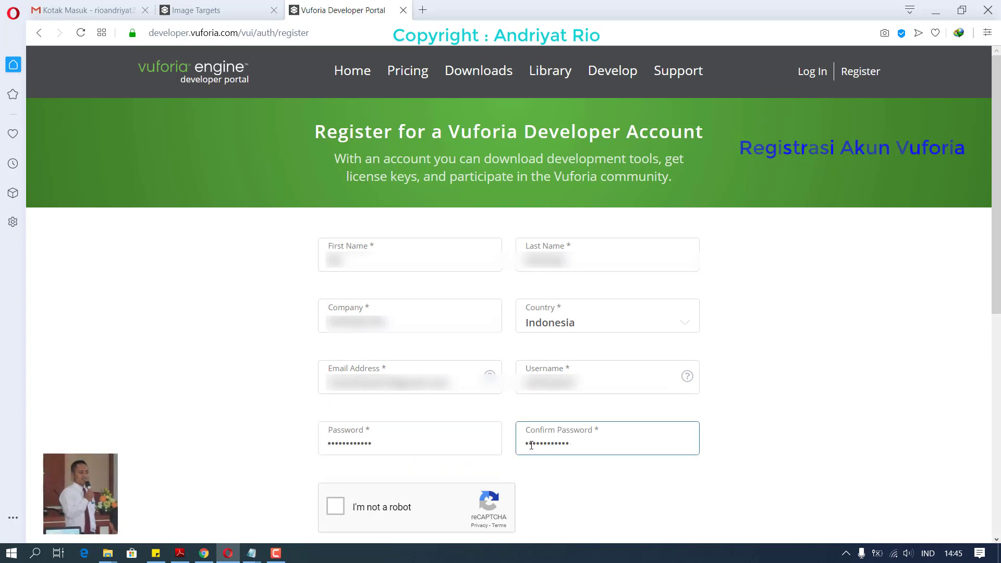
click(376, 513)
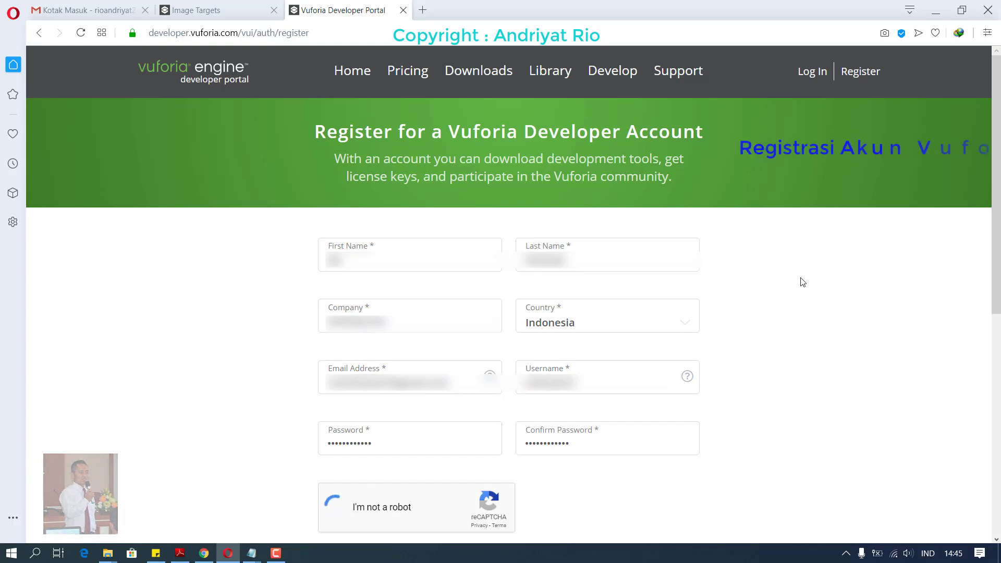
scroll(803, 283, down, 4)
click(406, 483)
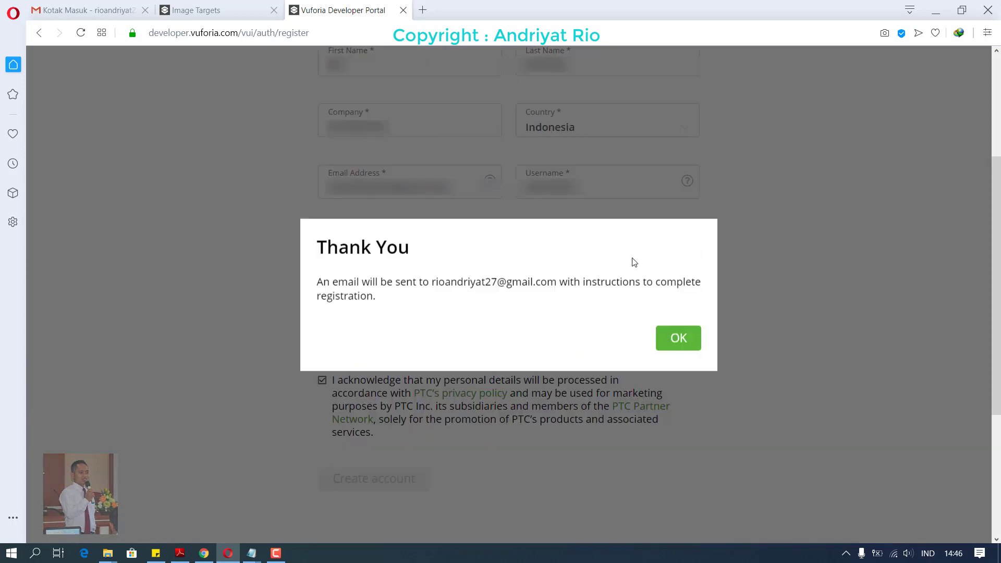
- Log in with the account's e-mail and password, then return to the tutorial PDF
click(668, 340)
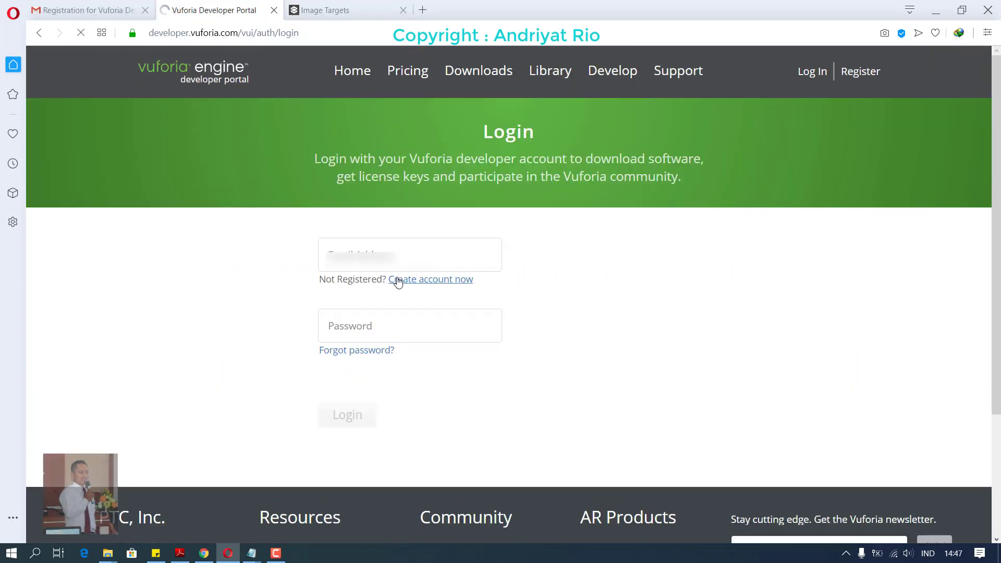
click(406, 250)
text(andri)
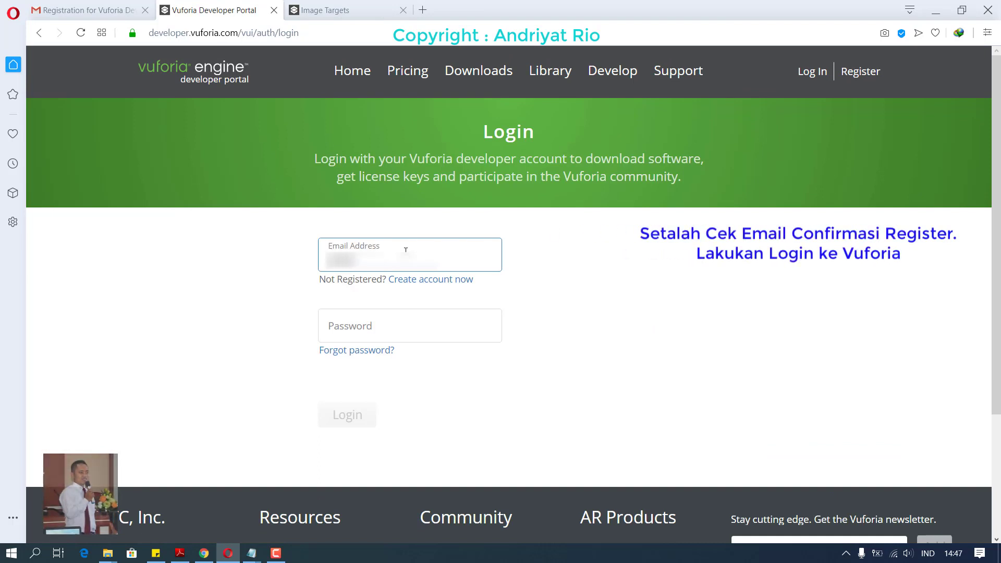
text(yat)
key(BackSpace)
key(BackSpace)
key(BackSpace)
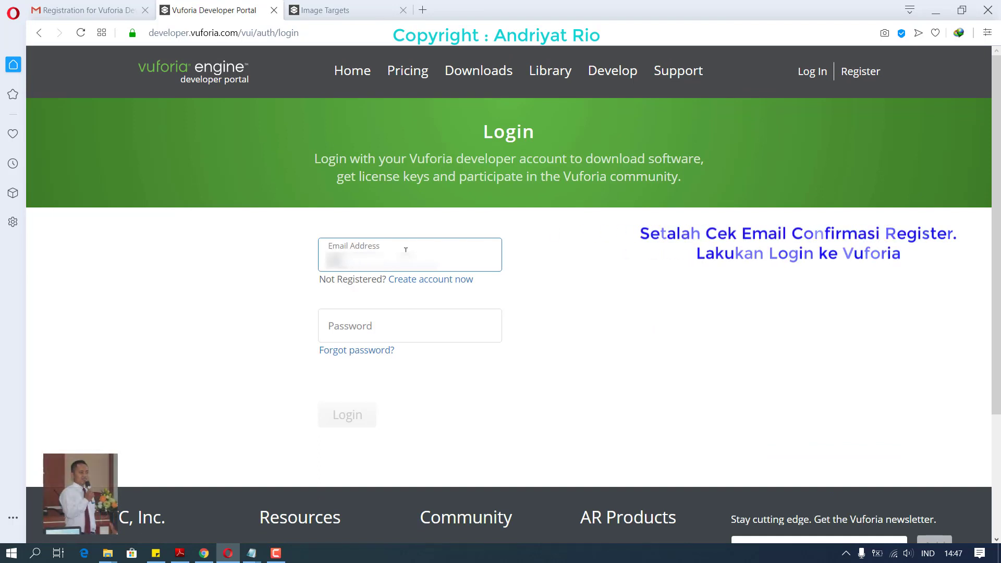
key(BackSpace)
key(BackSpace)
key(BackSpace)
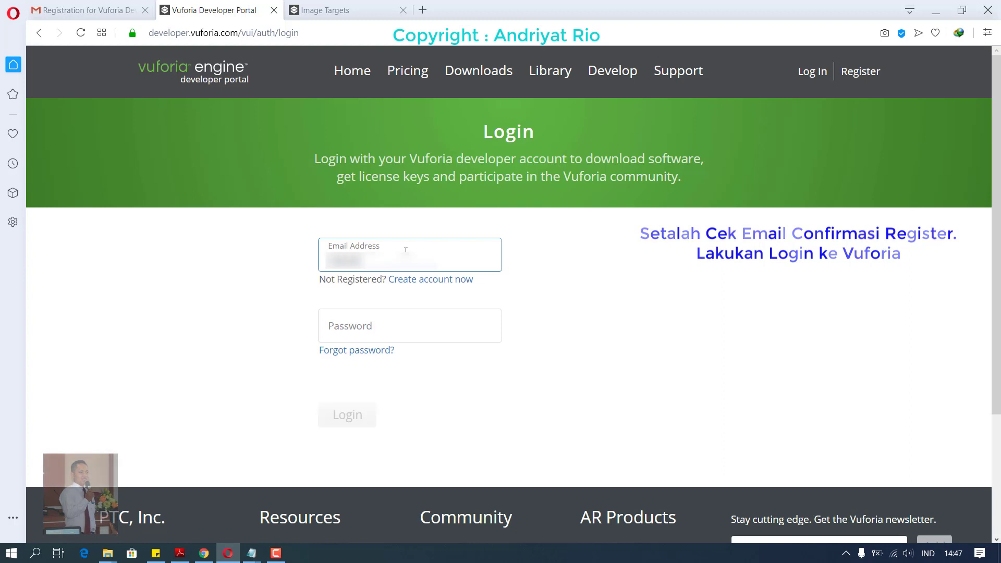
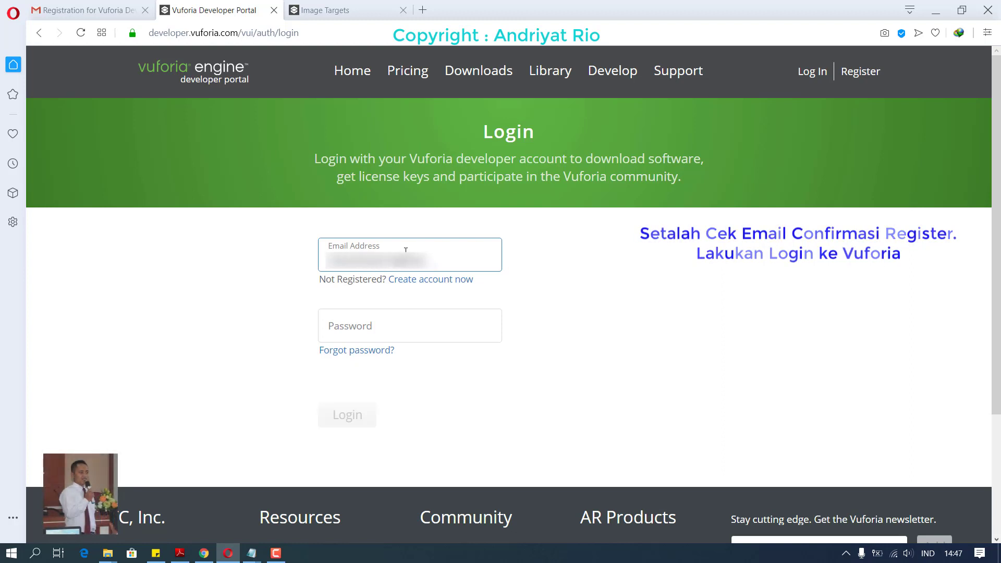
key(Tab)
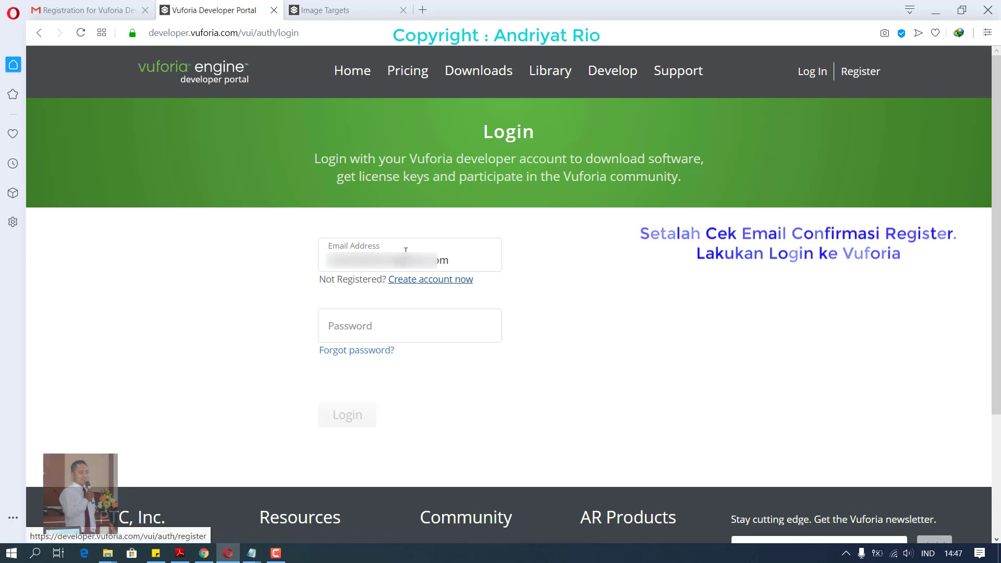
key(Tab)
text(••)
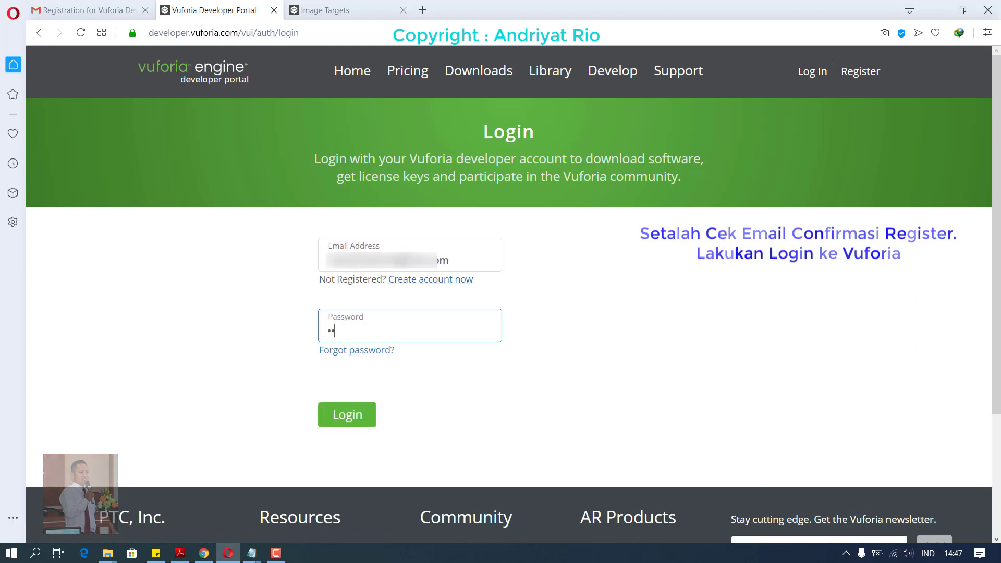
text(••••••••••)
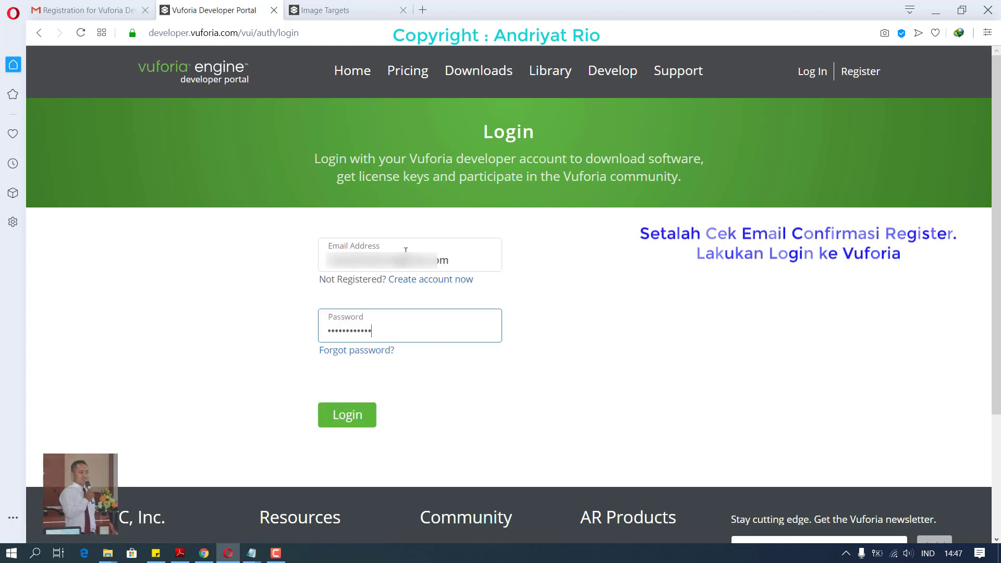
click(354, 416)
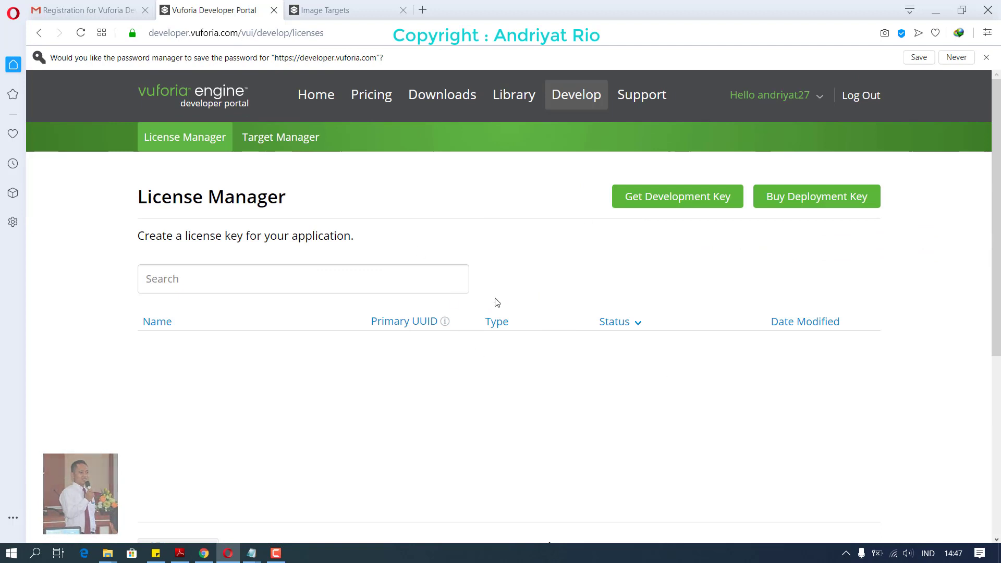
click(182, 557)
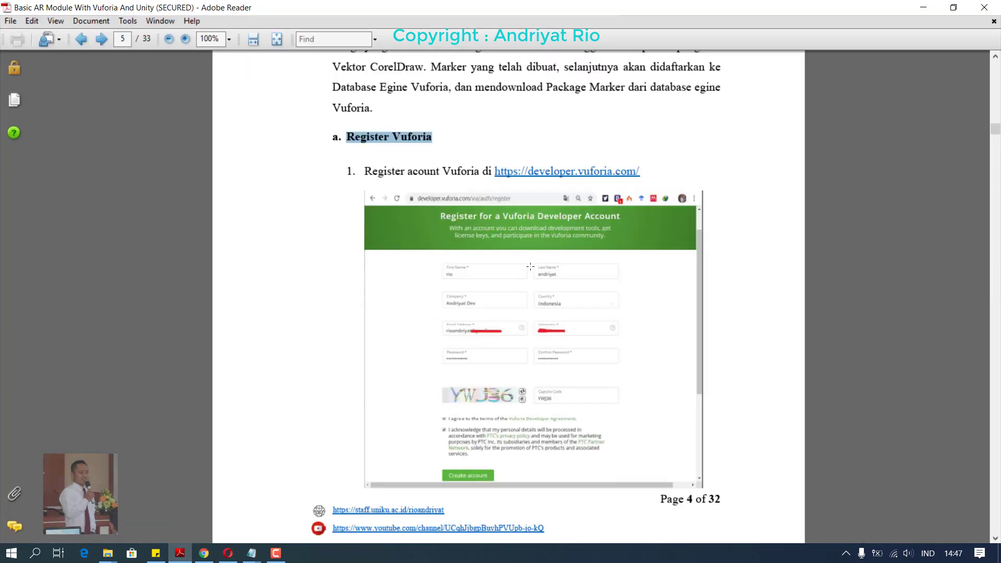
- Review the Register Vuforia and login instructions, then check the License Manager page
scroll(531, 266, up, 1)
click(480, 100)
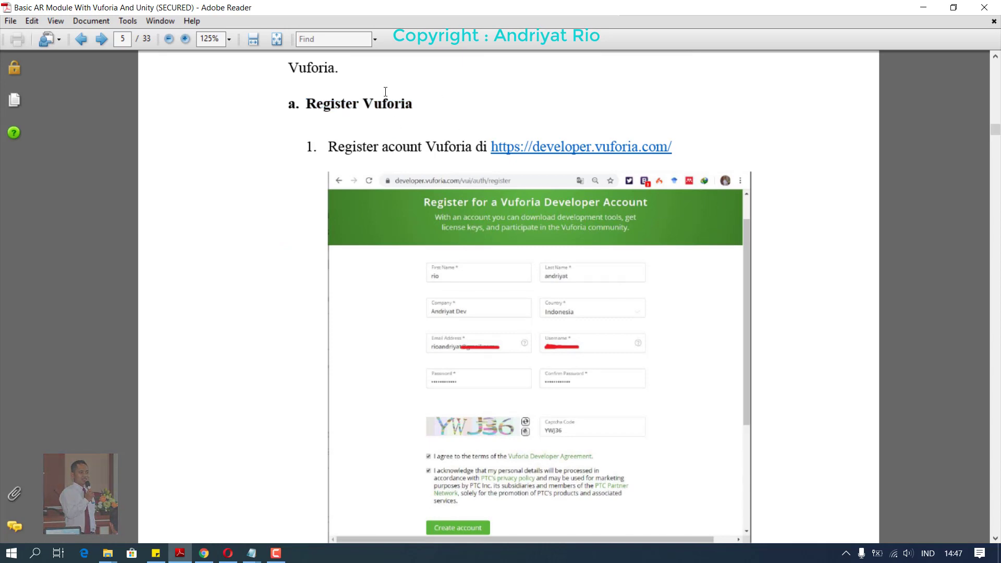
drag(397, 101, 682, 192)
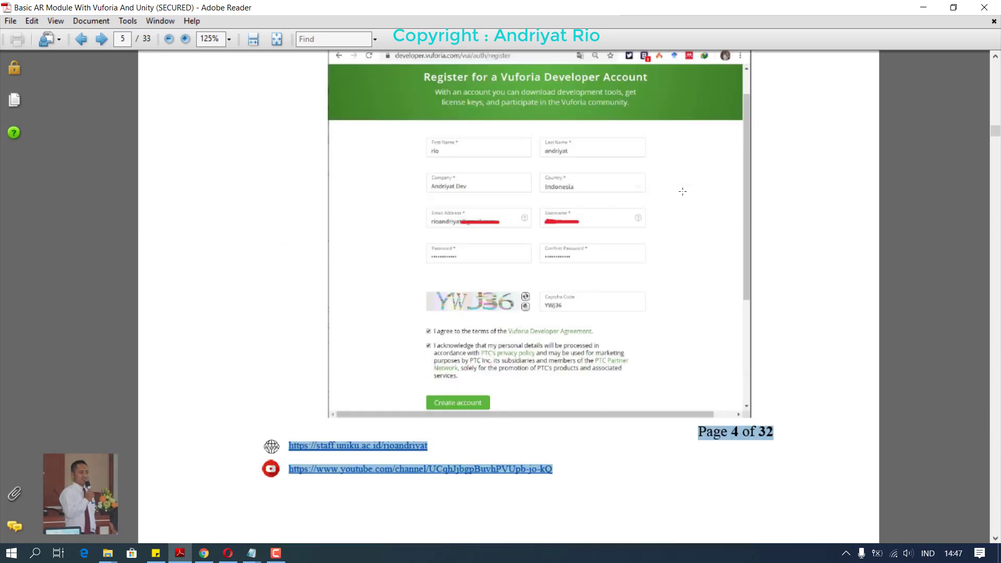
scroll(682, 192, down, 2)
scroll(682, 191, down, 2)
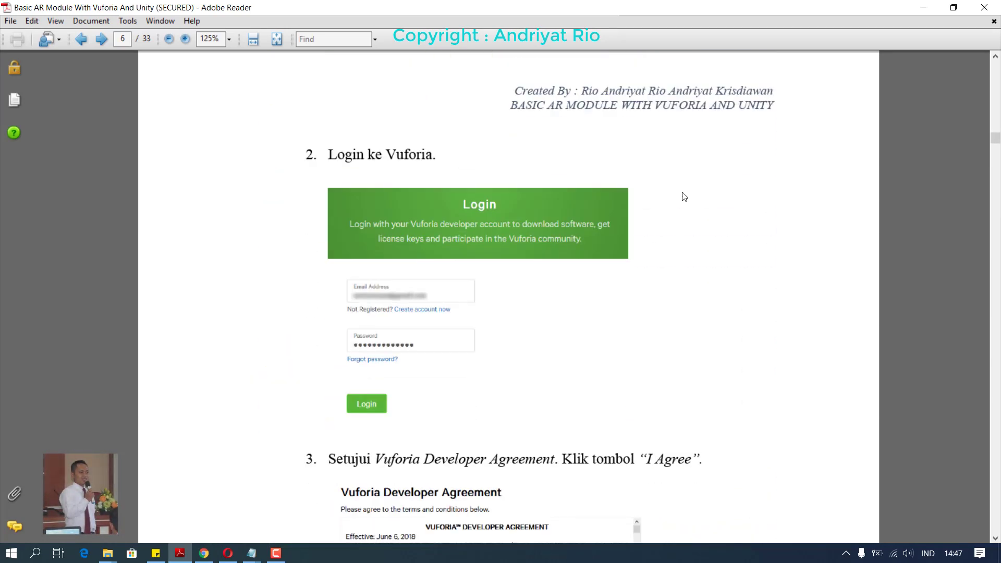
scroll(685, 197, down, 2)
scroll(464, 191, down, 2)
scroll(464, 192, down, 2)
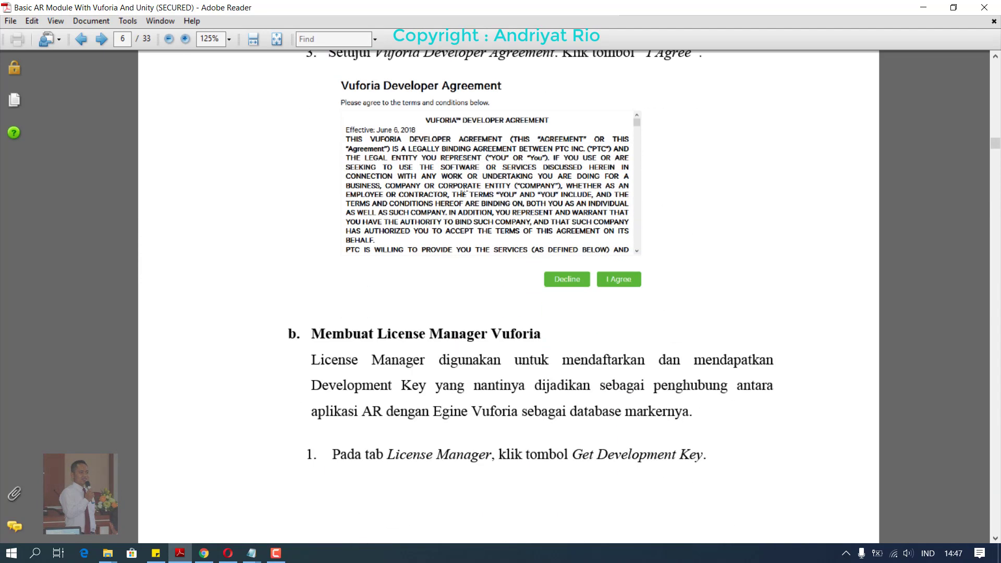
scroll(465, 191, down, 2)
scroll(464, 191, up, 3)
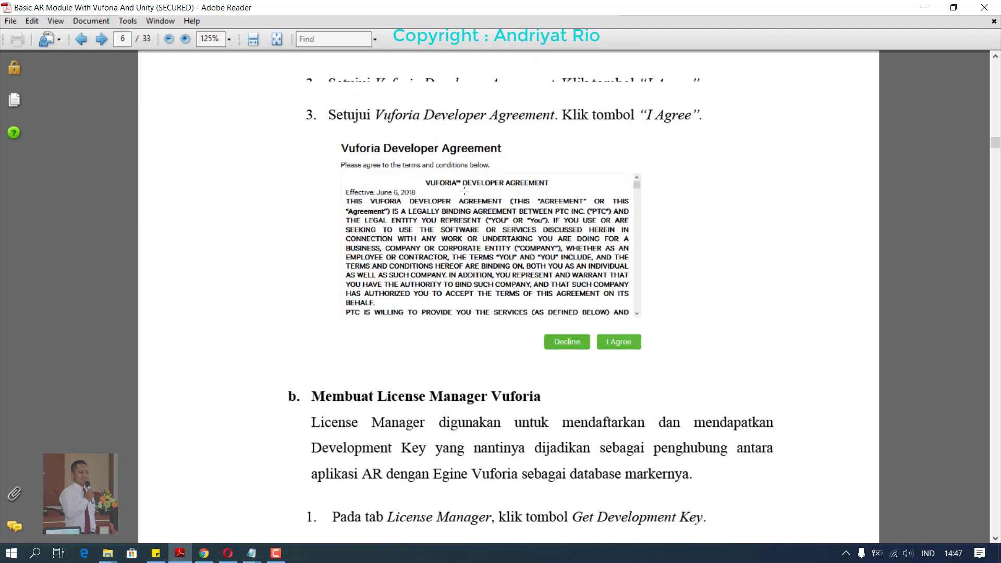
scroll(464, 191, up, 2)
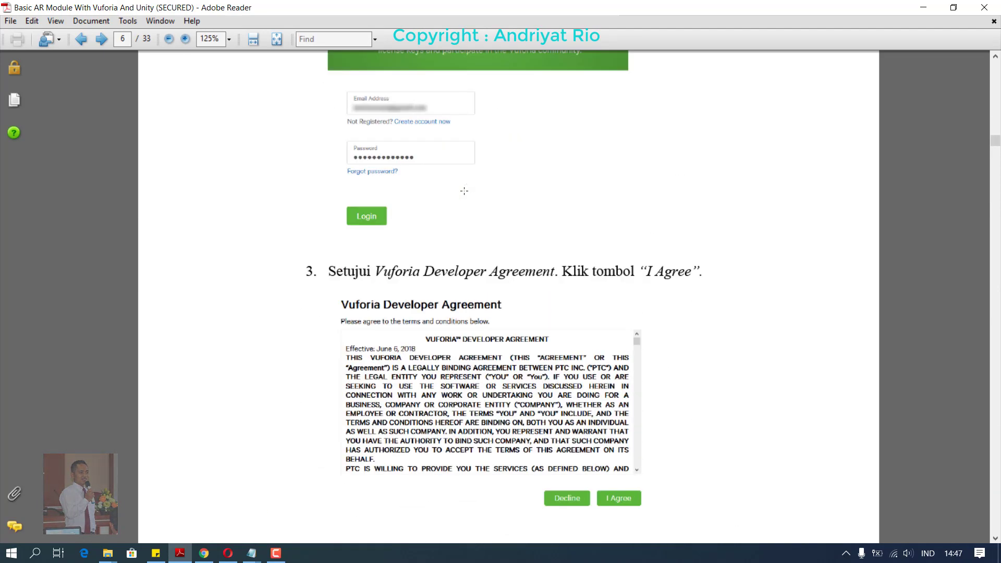
click(227, 553)
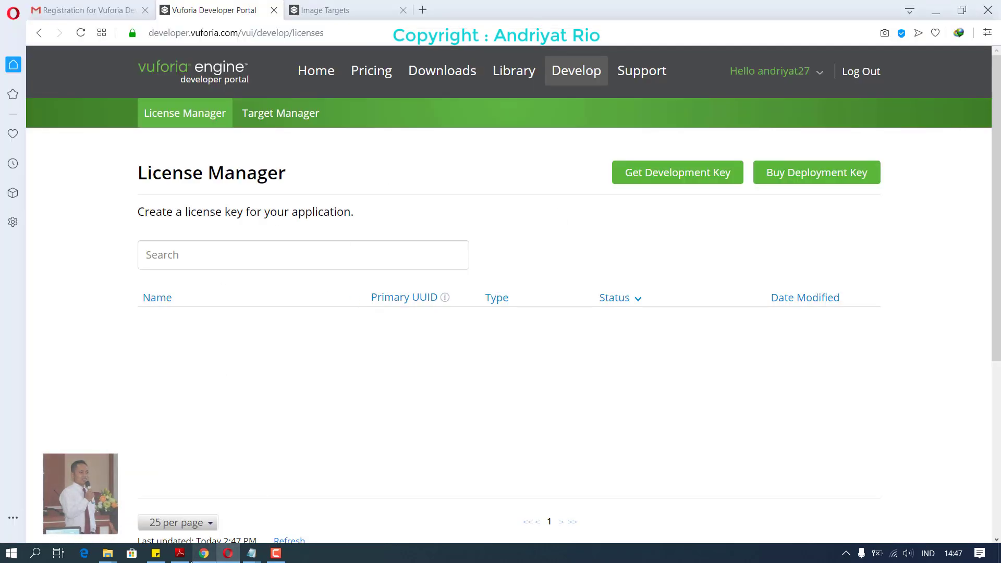
- Read on to section b, Membuat License Manager Vuforia, highlighting its heading, then return to License Manager
click(180, 553)
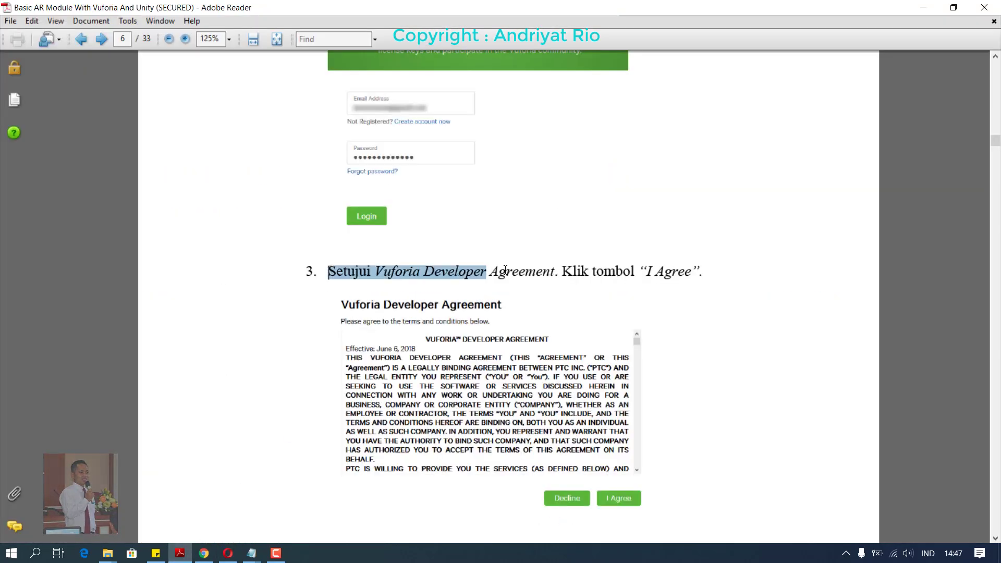
drag(330, 270, 710, 271)
scroll(725, 381, down, 3)
click(729, 371)
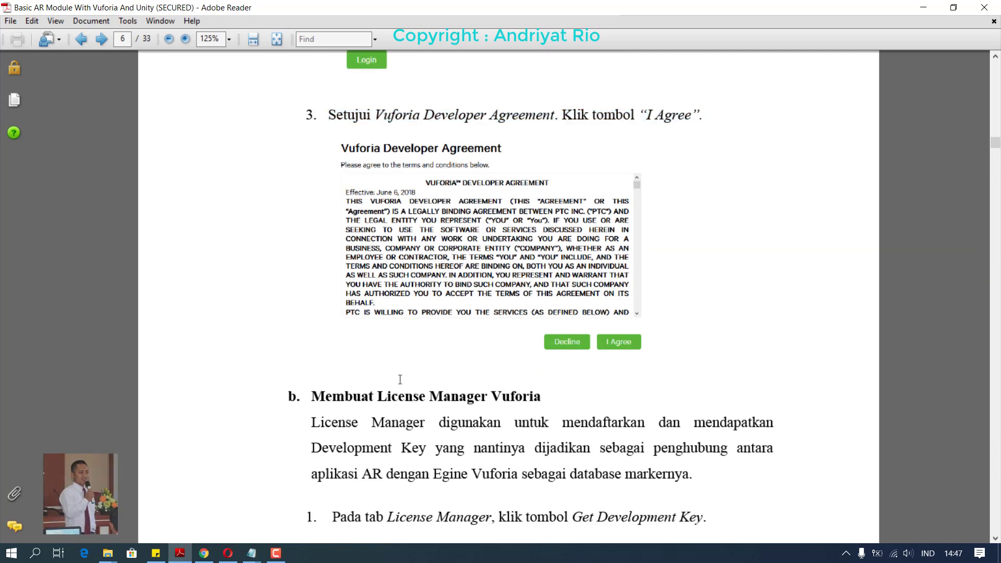
scroll(400, 379, down, 1)
scroll(403, 313, down, 2)
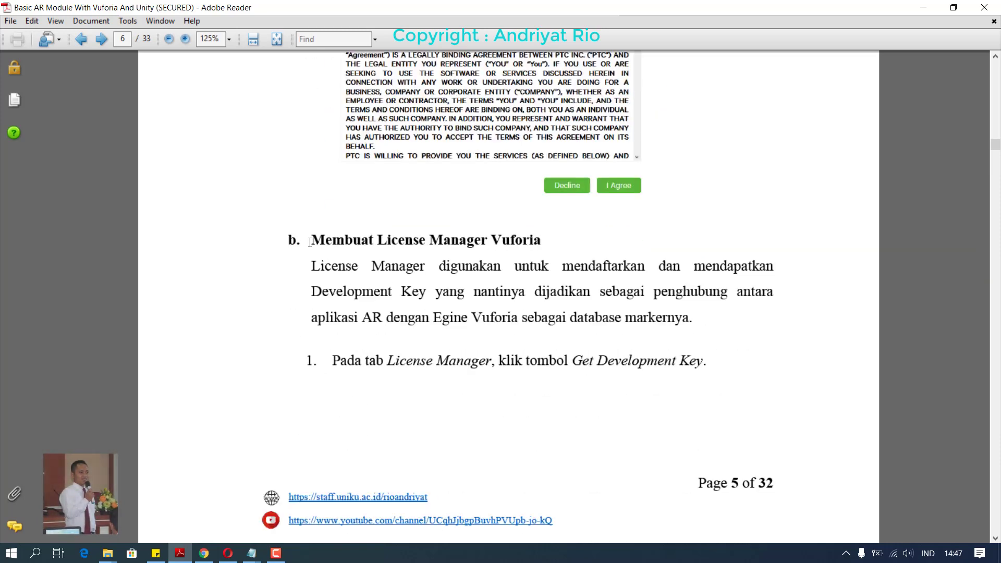
drag(310, 242, 561, 235)
click(646, 237)
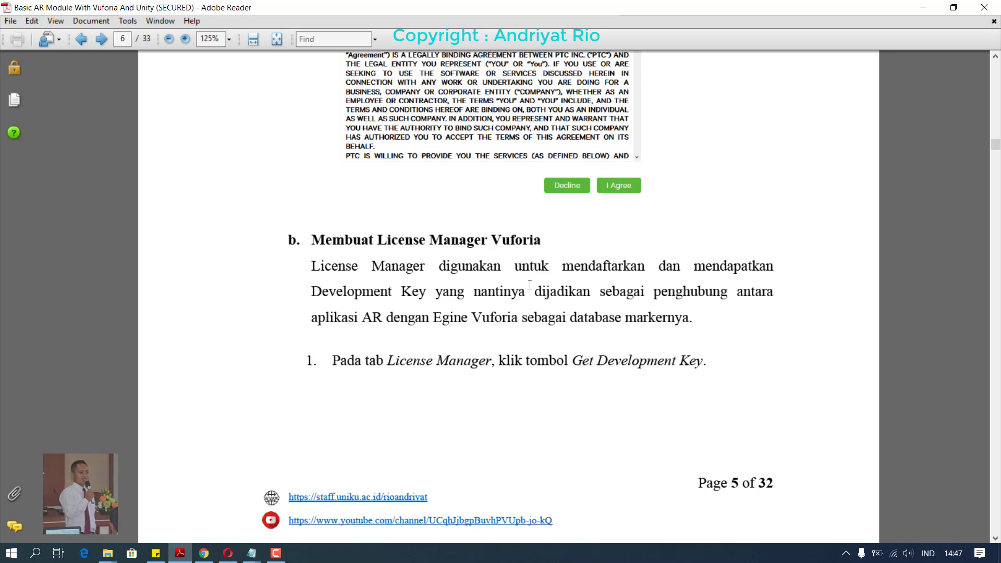
scroll(788, 321, down, 1)
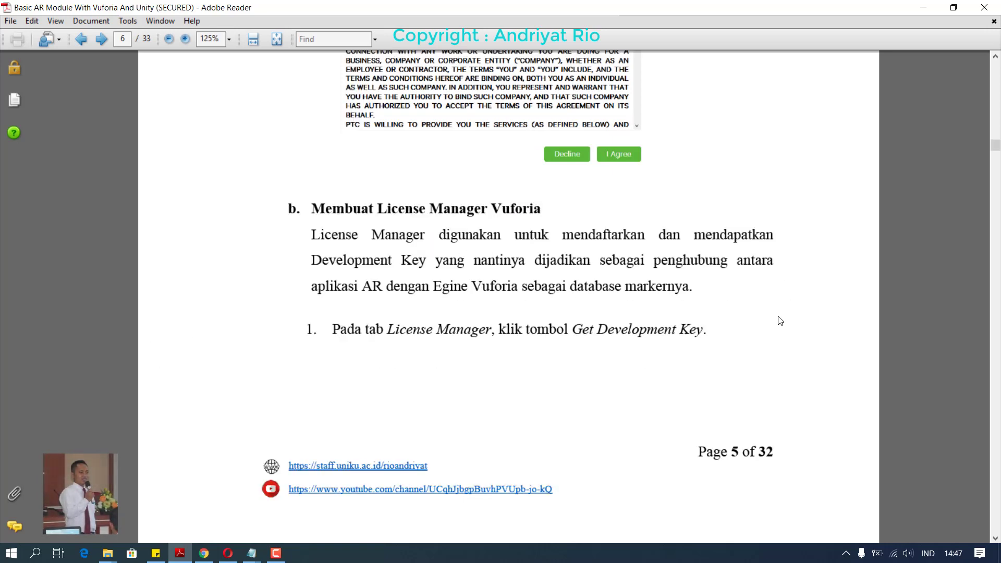
scroll(779, 321, down, 1)
scroll(765, 321, down, 1)
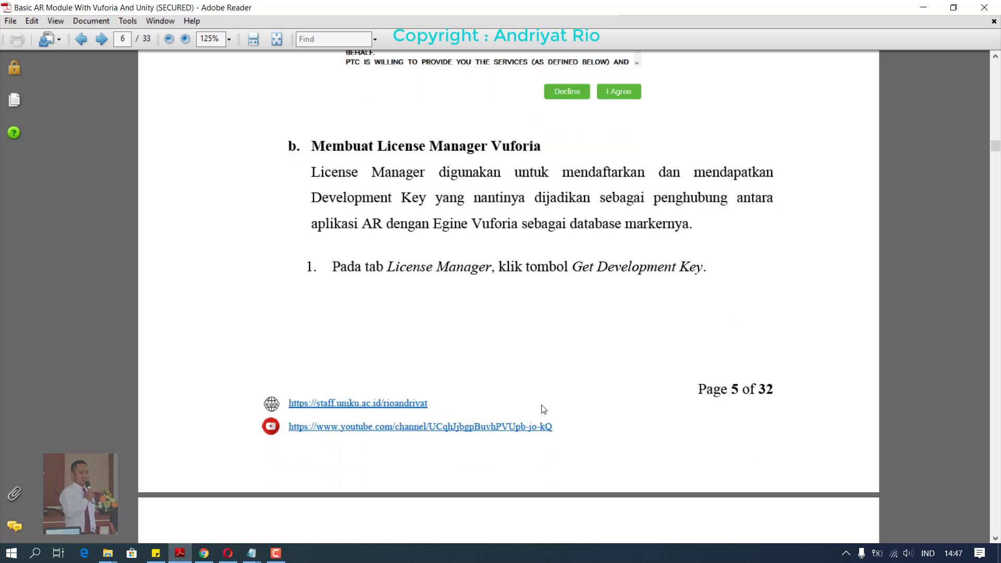
click(228, 553)
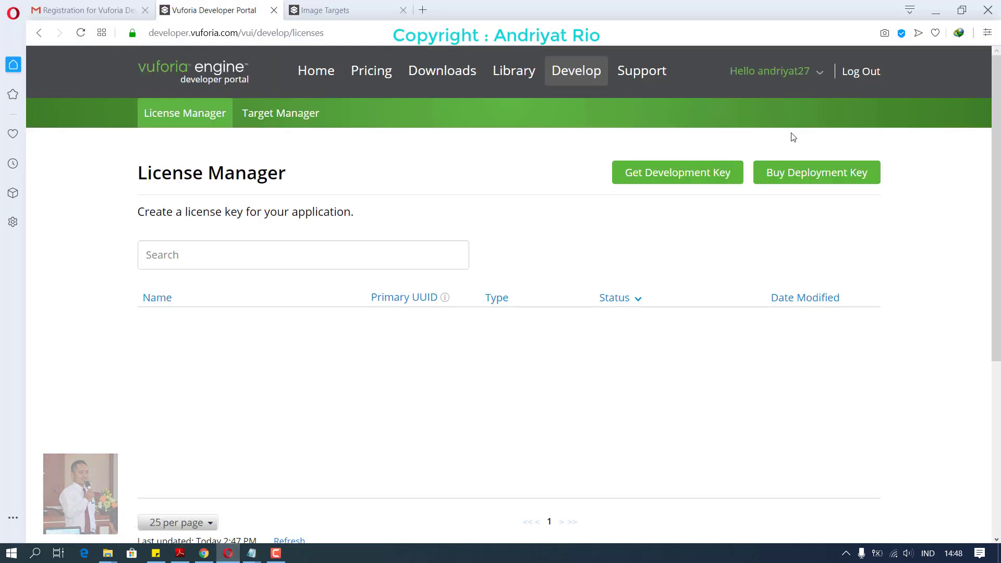
- Start a free Development License Key, then bring the tutorial PDF back at step 1
click(679, 180)
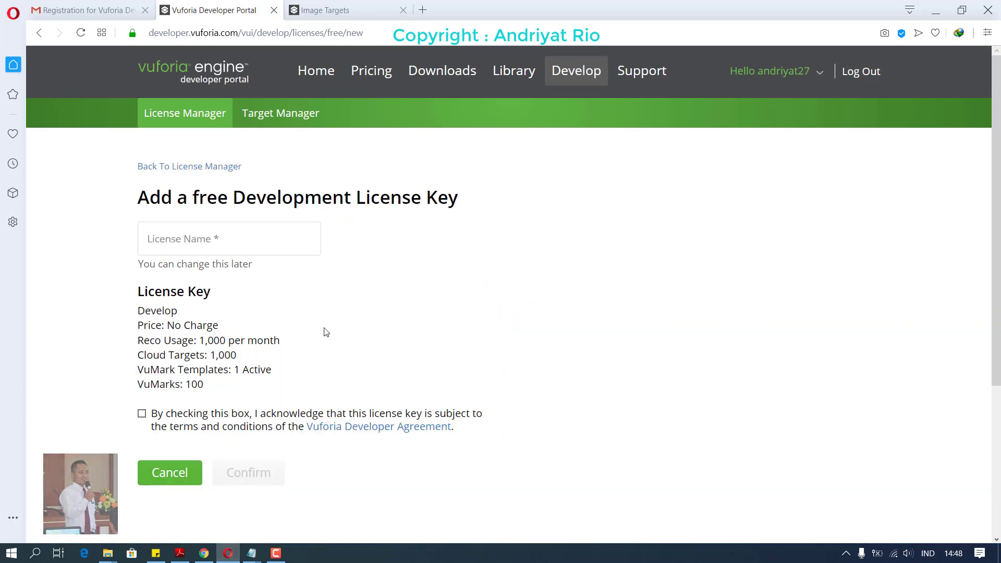
click(180, 553)
- Scroll the tutorial to page 7, step 2 on naming the license, then return to the browser form
scroll(575, 270, down, 3)
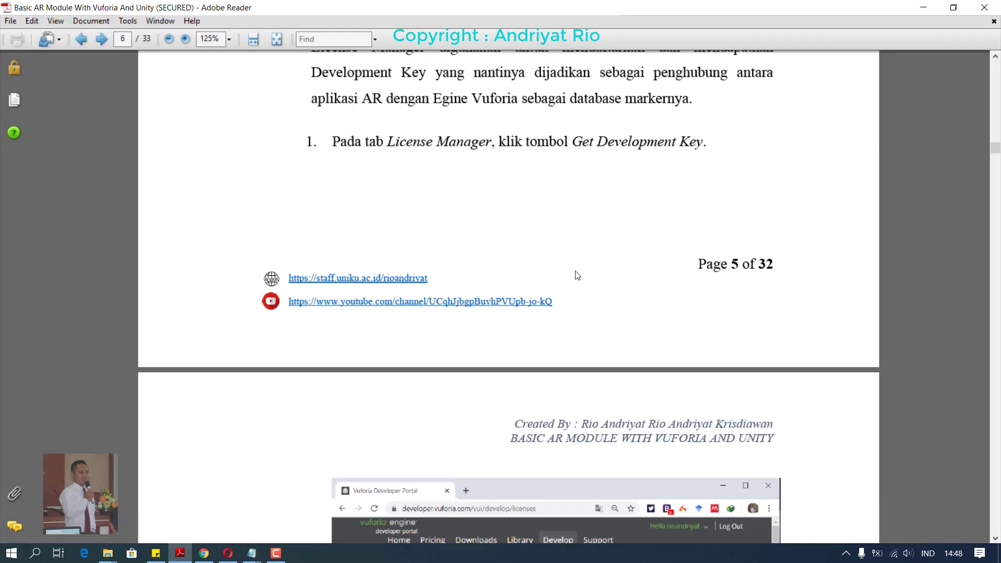
scroll(575, 270, down, 3)
scroll(575, 270, down, 2)
scroll(575, 270, down, 3)
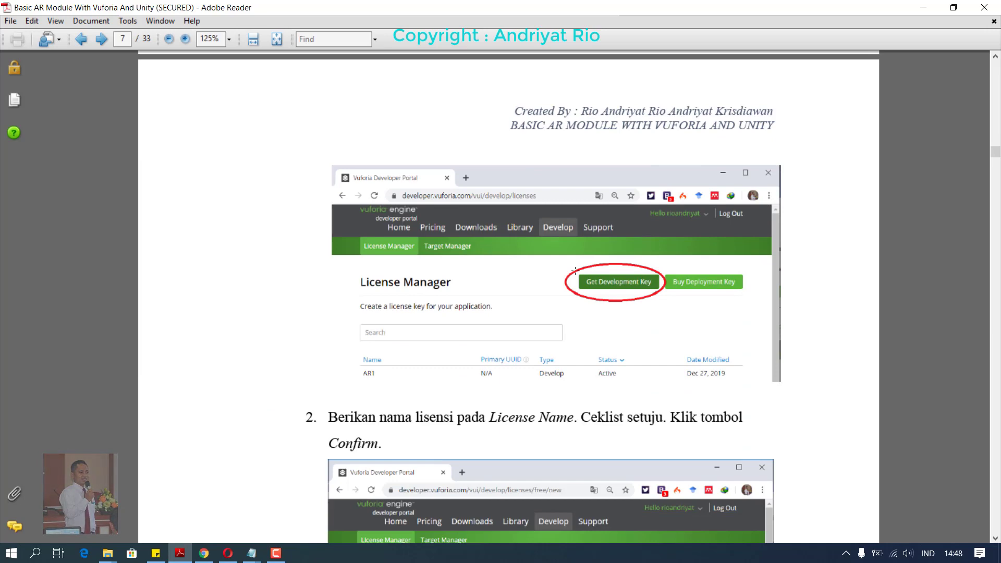
scroll(576, 270, down, 2)
scroll(661, 242, down, 3)
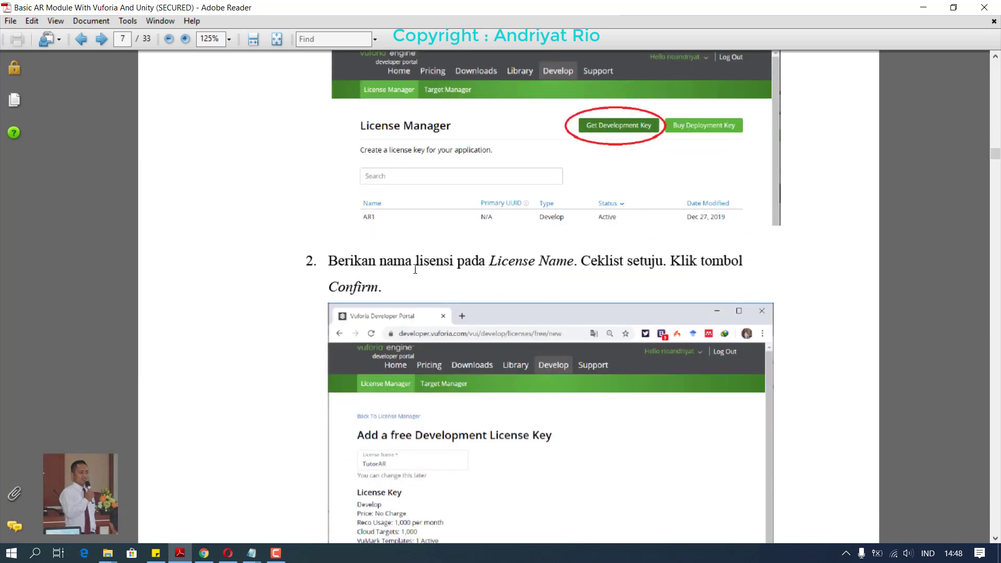
scroll(448, 267, down, 1)
scroll(675, 239, down, 1)
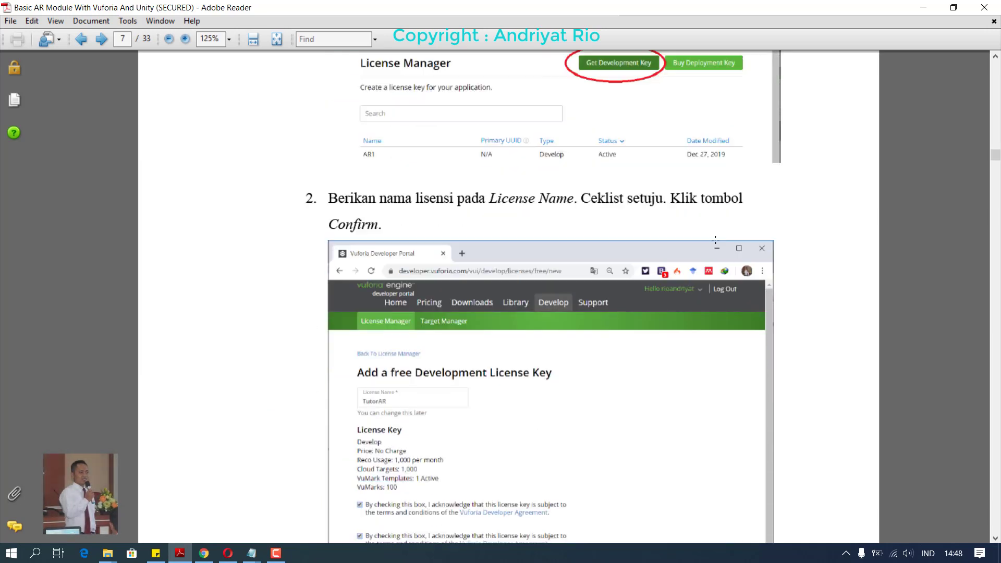
scroll(675, 240, down, 1)
scroll(390, 312, down, 1)
scroll(390, 311, down, 1)
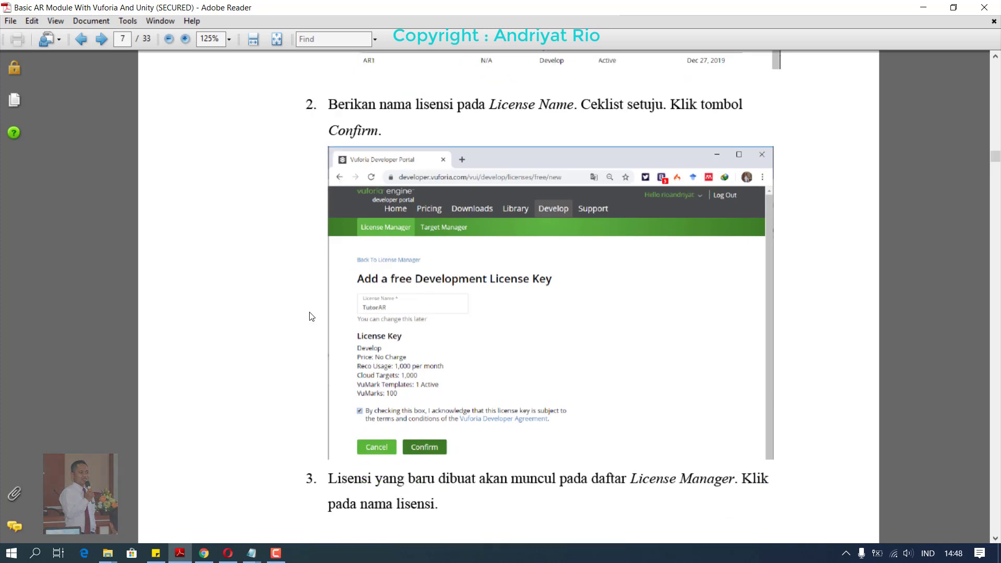
click(228, 554)
- Create a development license named VideoTutorAR, accepting the terms, then return to the PDF
click(186, 243)
text(V)
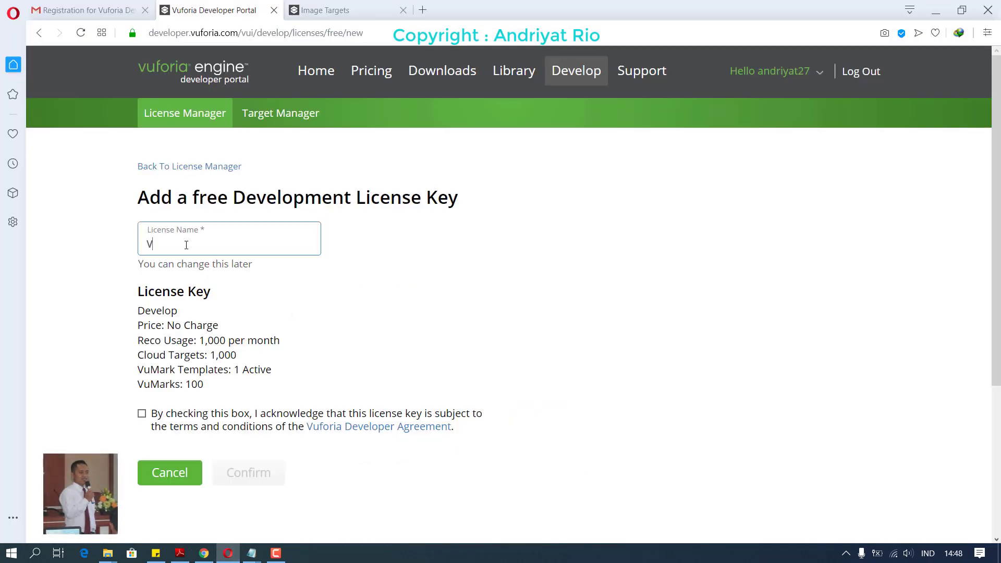
text(ideoTutorAR)
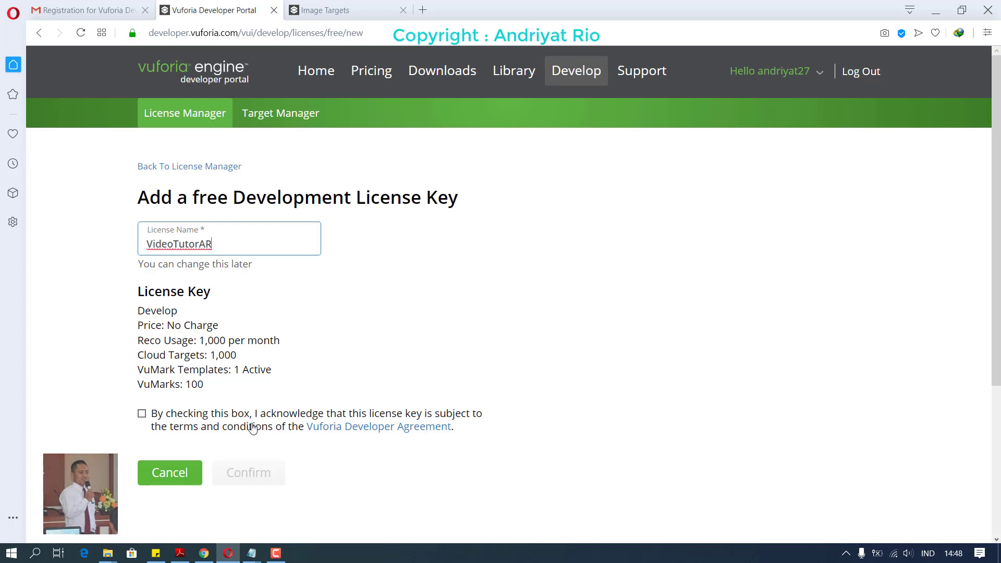
click(143, 414)
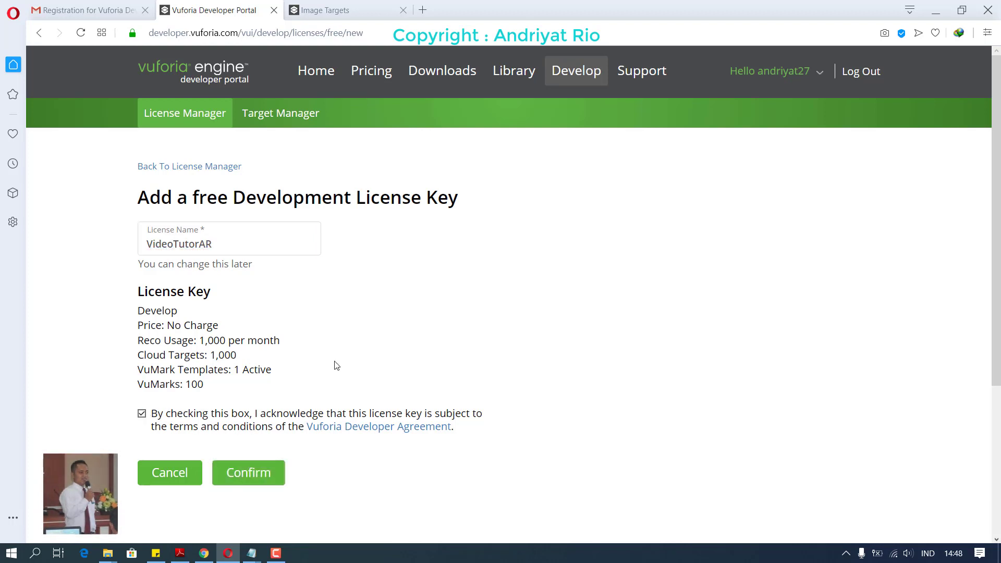
click(251, 474)
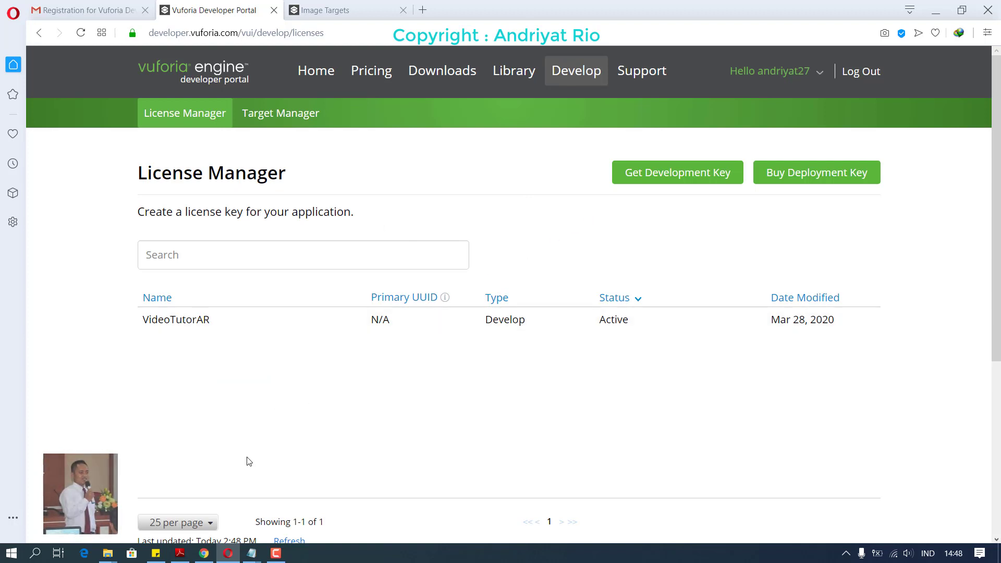
click(180, 553)
- Scroll the tutorial to page 8, step 4 on using the license key with Unity
scroll(482, 294, down, 1)
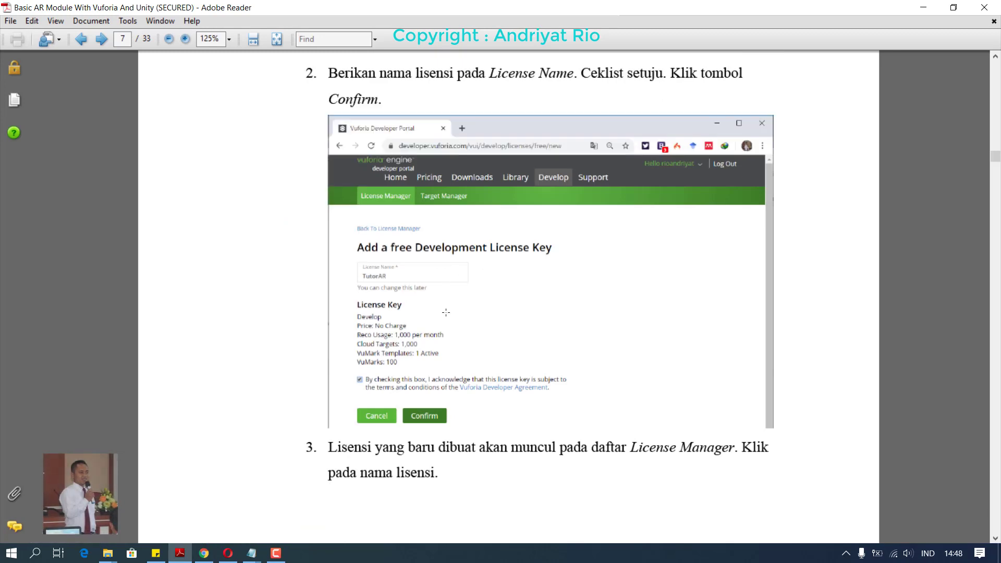
scroll(304, 399, down, 2)
drag(397, 392, 579, 404)
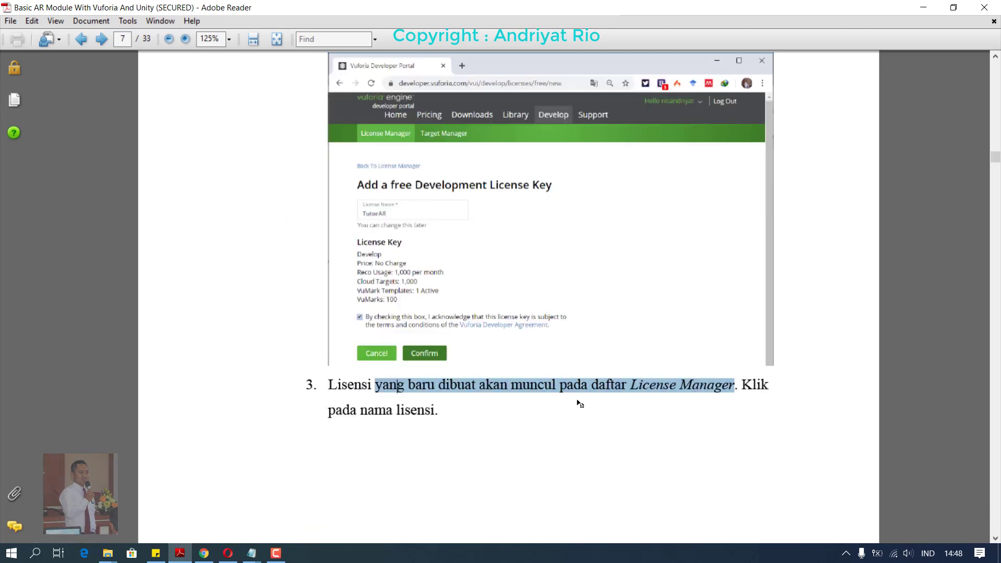
scroll(543, 398, down, 3)
scroll(443, 324, down, 3)
scroll(450, 326, down, 8)
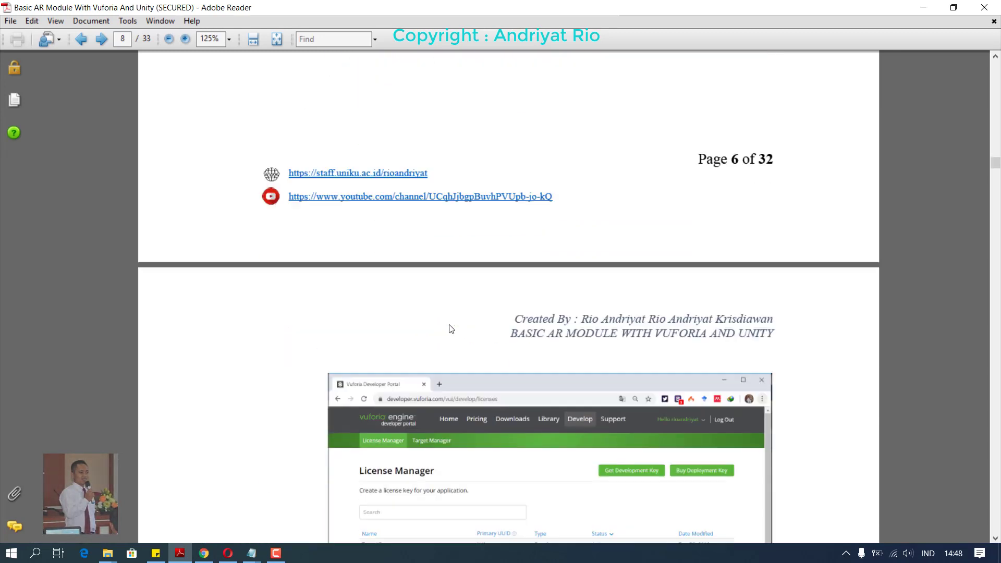
scroll(449, 327, down, 4)
scroll(447, 329, down, 4)
scroll(472, 324, down, 2)
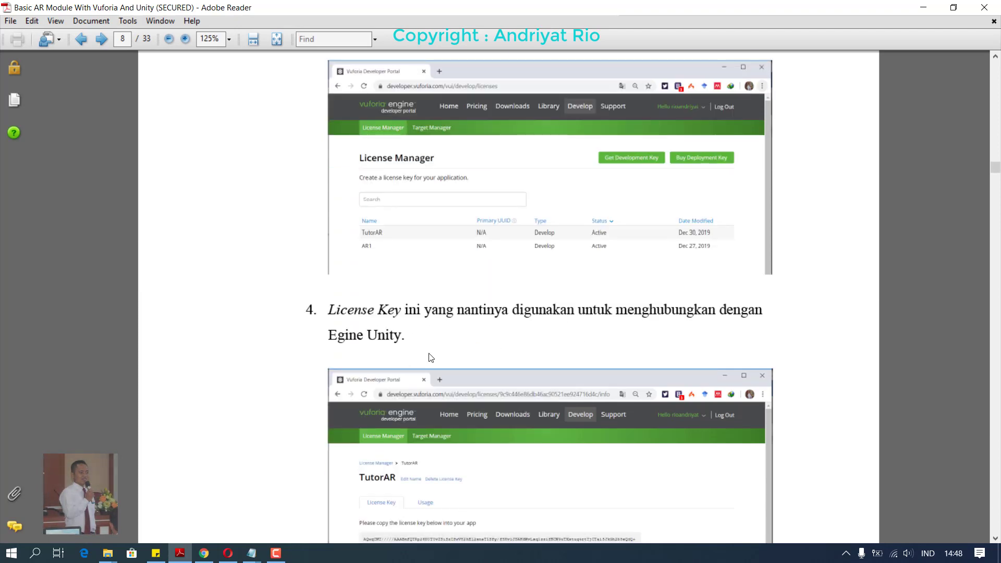
scroll(431, 358, down, 4)
scroll(429, 313, down, 4)
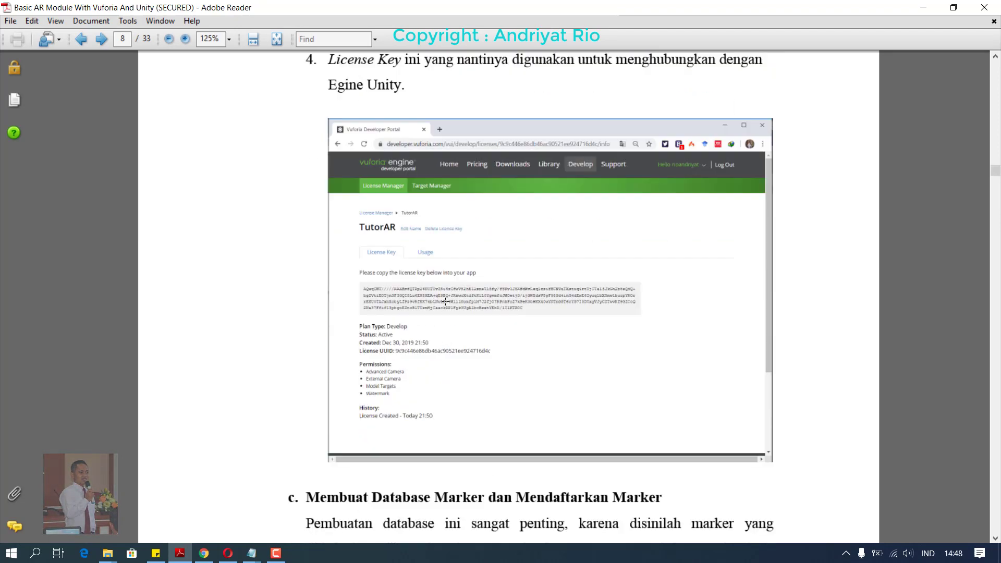
- Open the VideoTutorAR license details to view its license key and permissions
click(228, 554)
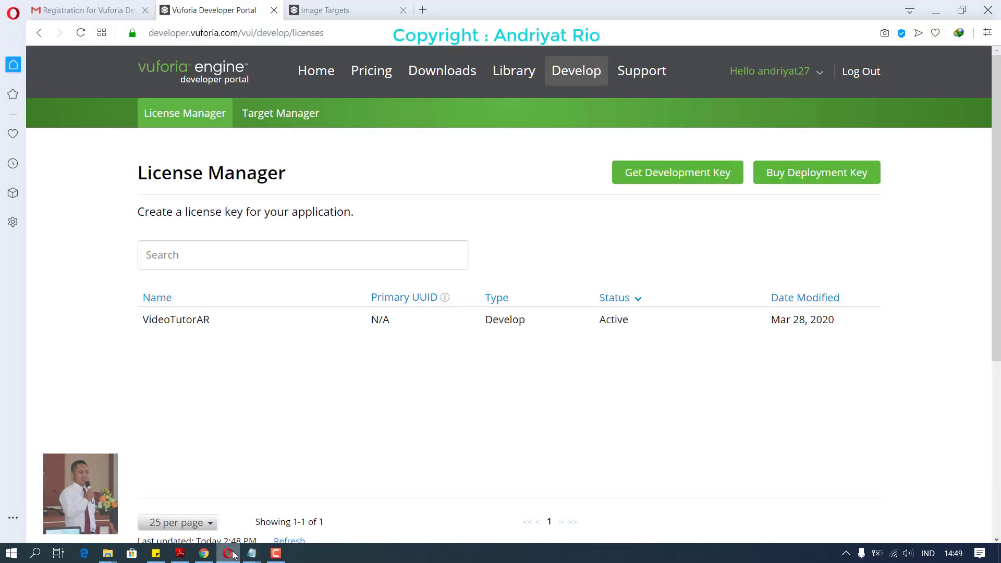
click(181, 321)
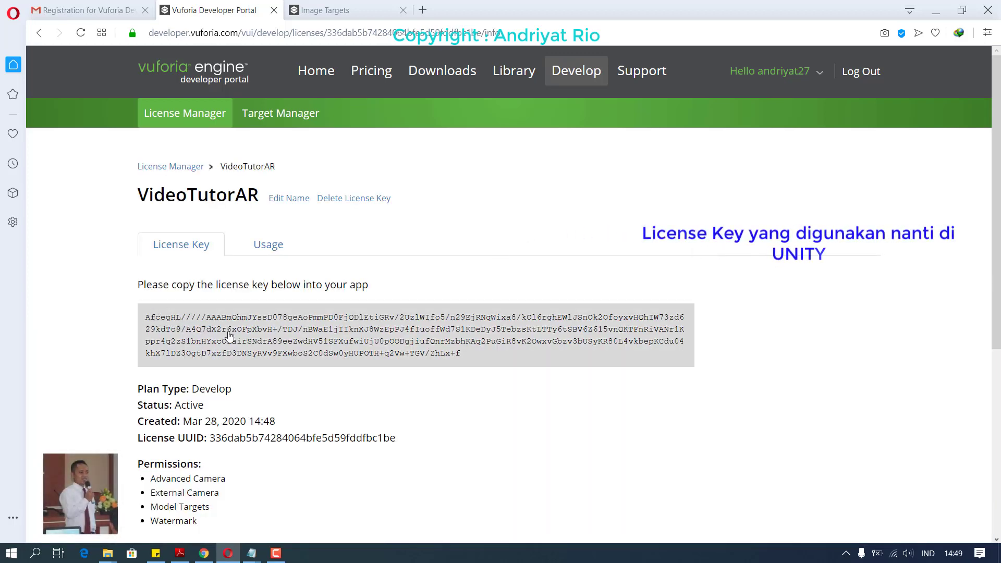
scroll(230, 365, down, 3)
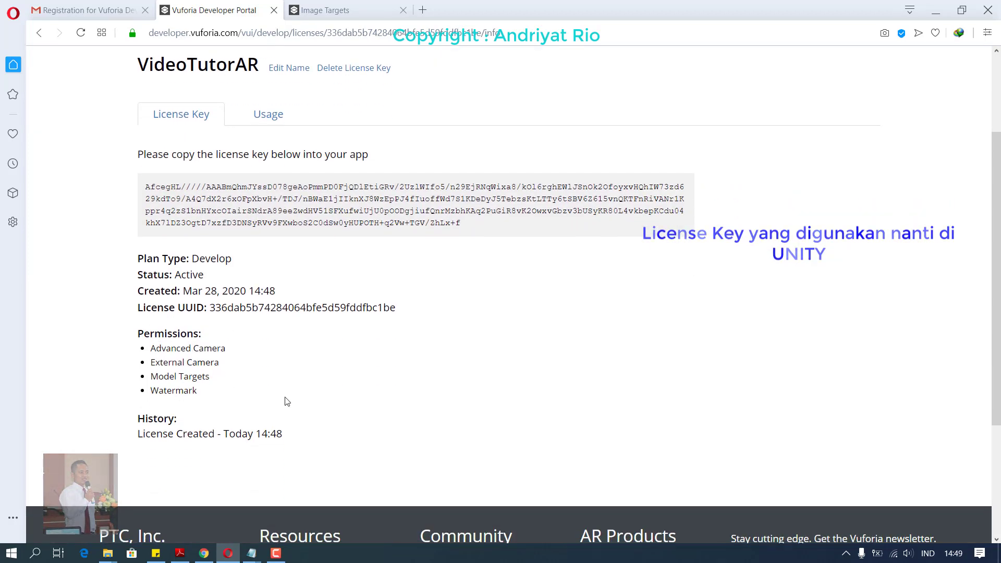
- Scroll the tutorial to section c and highlight the opening words of the database paragraph
click(180, 553)
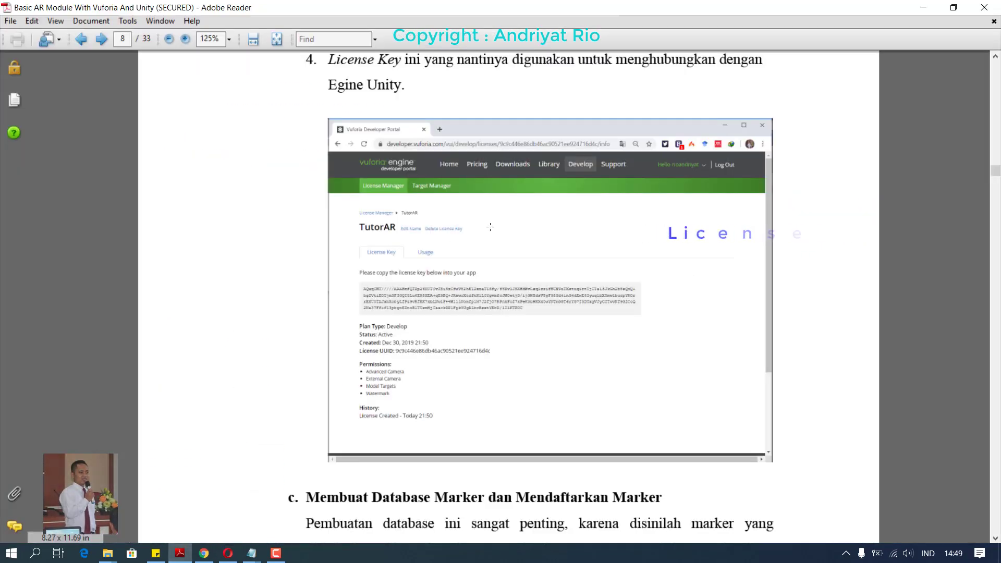
scroll(501, 246, down, 1)
scroll(501, 247, down, 3)
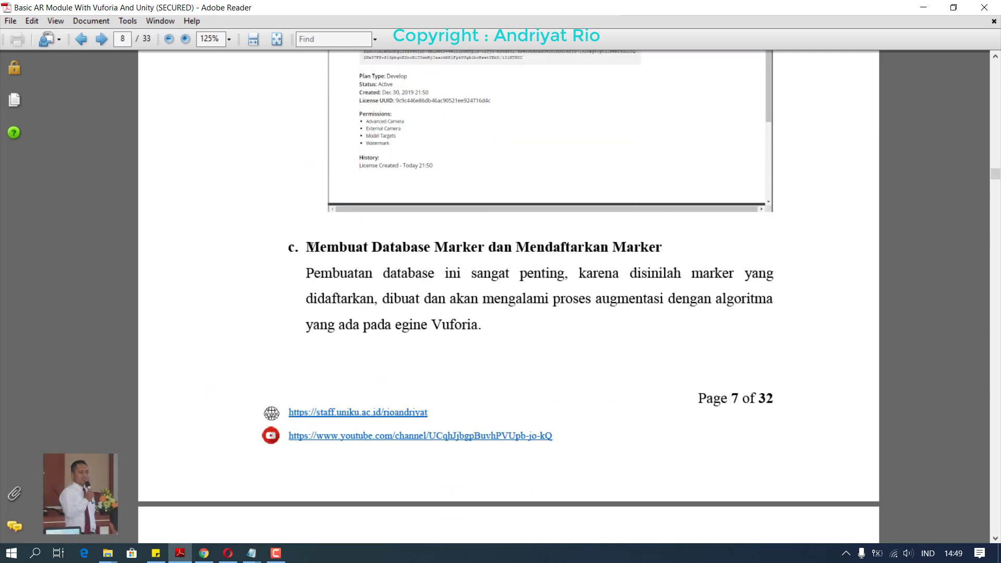
drag(306, 246, 663, 247)
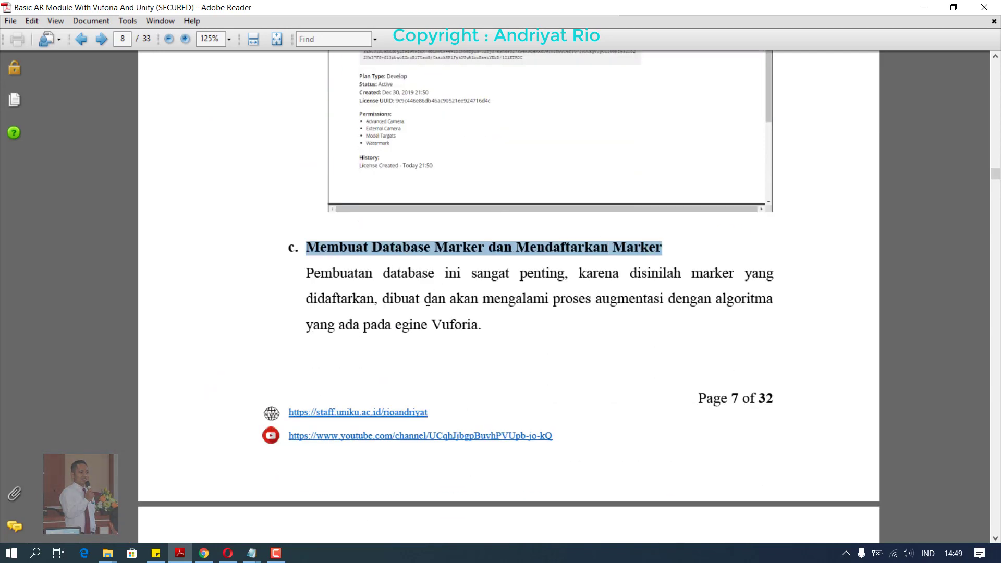
drag(307, 273, 510, 274)
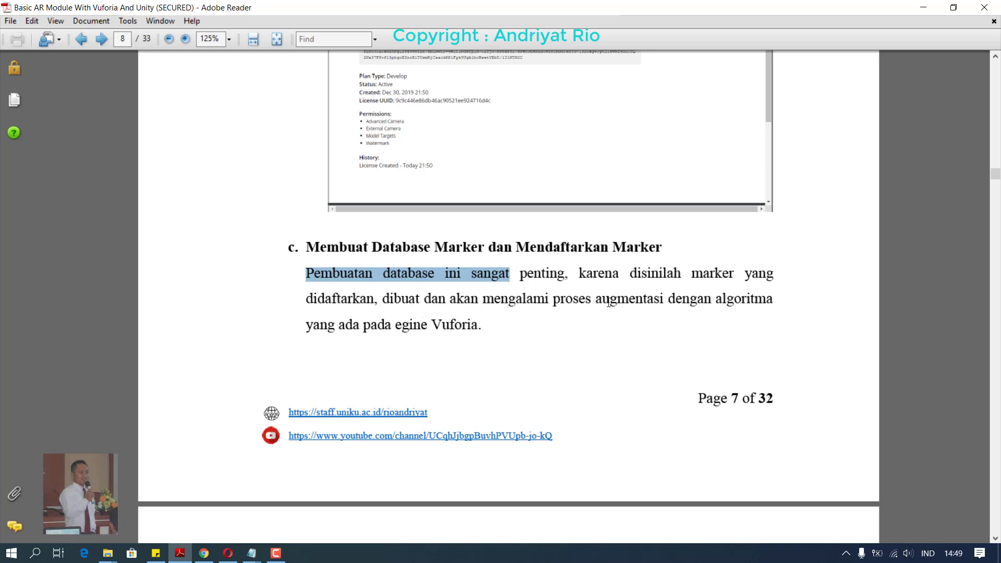
- Read down to page 9's Create Database steps, then return to the VideoTutorAR license page
scroll(608, 302, down, 1)
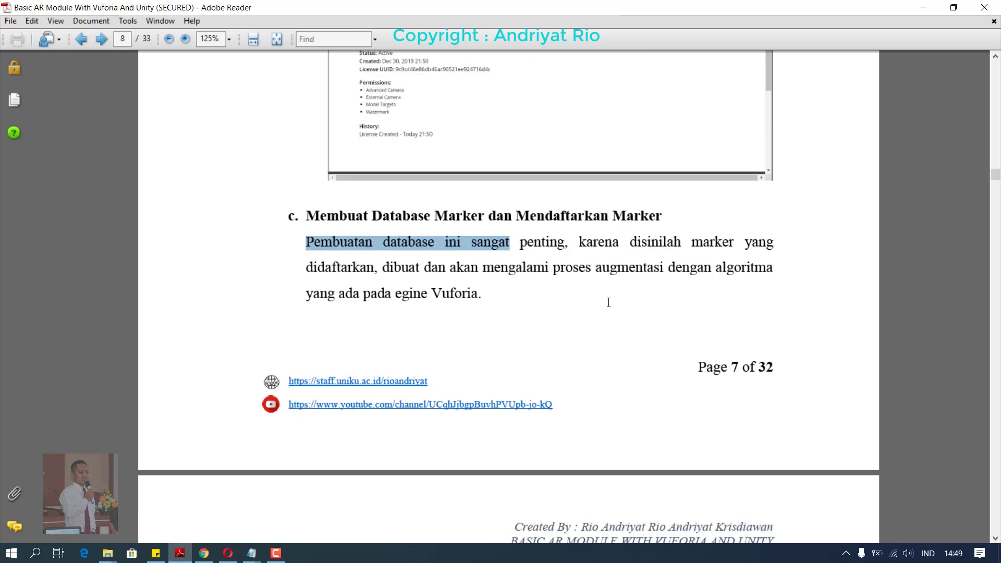
scroll(608, 303, down, 4)
scroll(609, 303, down, 8)
scroll(609, 303, down, 1)
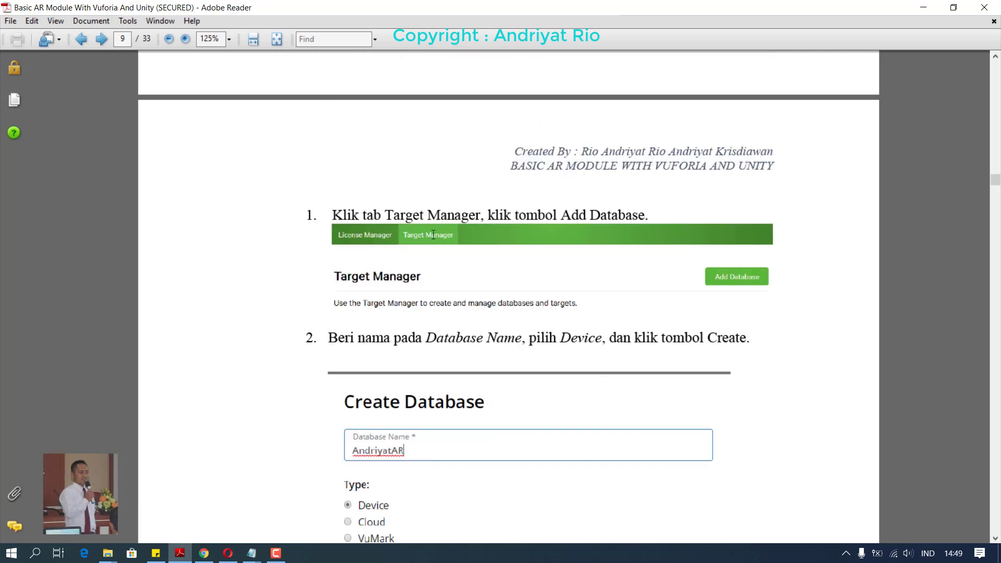
scroll(468, 217, down, 3)
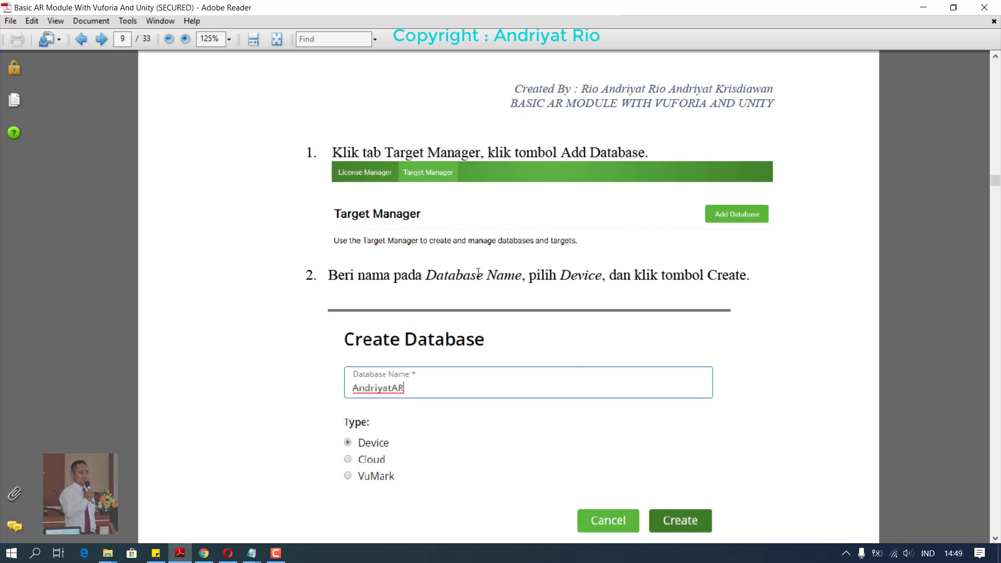
scroll(692, 327, down, 3)
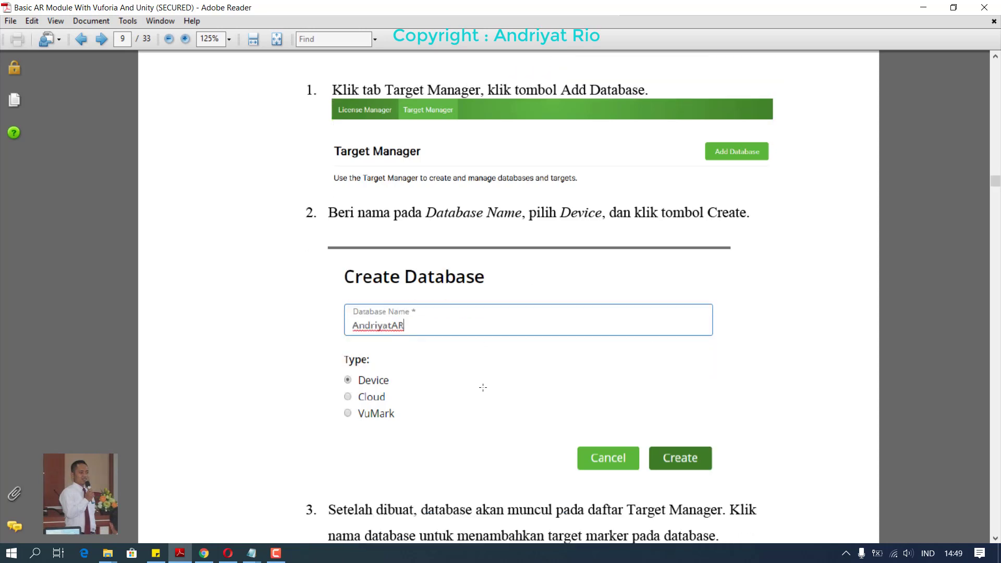
click(228, 553)
scroll(420, 240, up, 3)
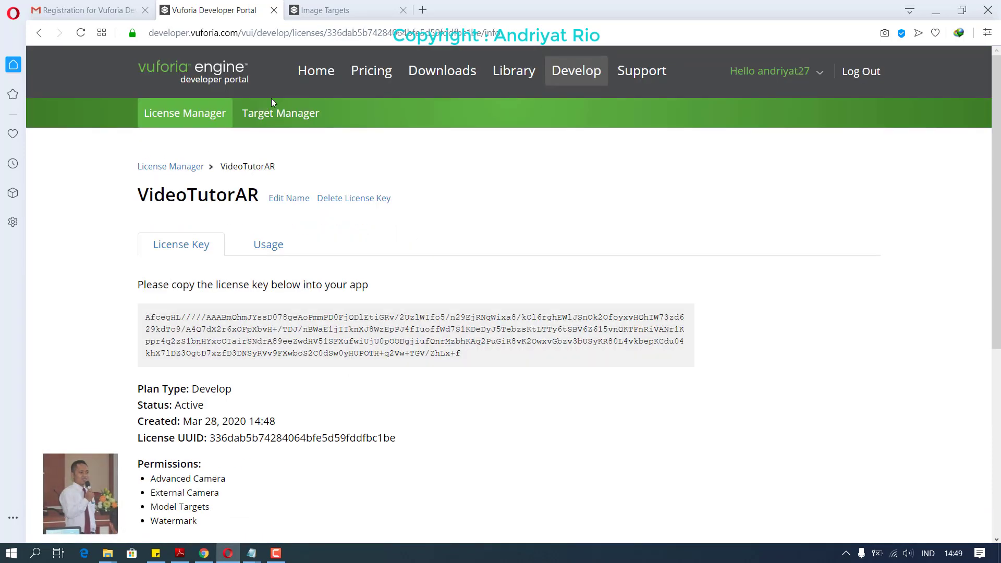
- Create a Device database named AndriyatAR2 in the Target Manager
click(272, 116)
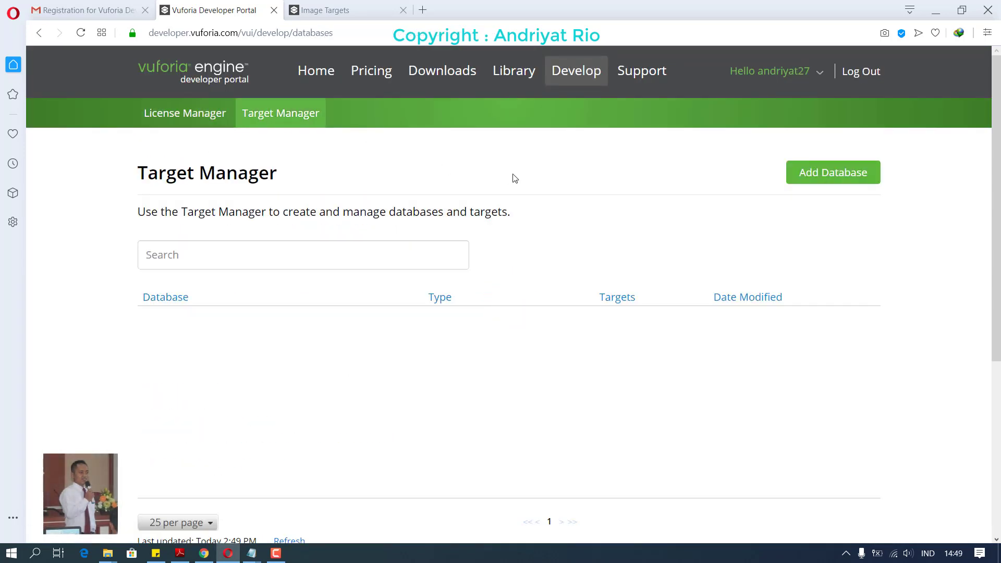
click(803, 180)
click(358, 245)
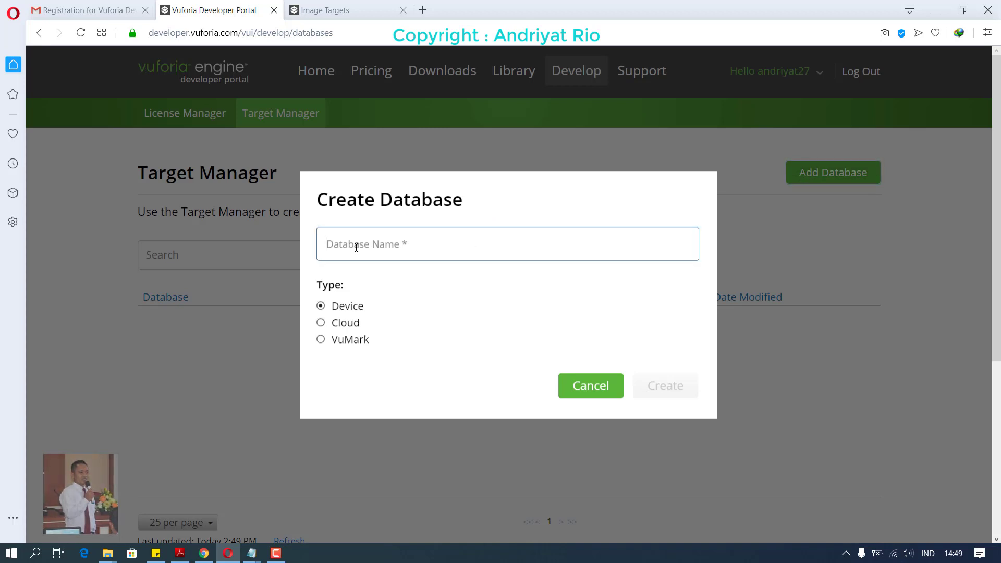
text(Andri)
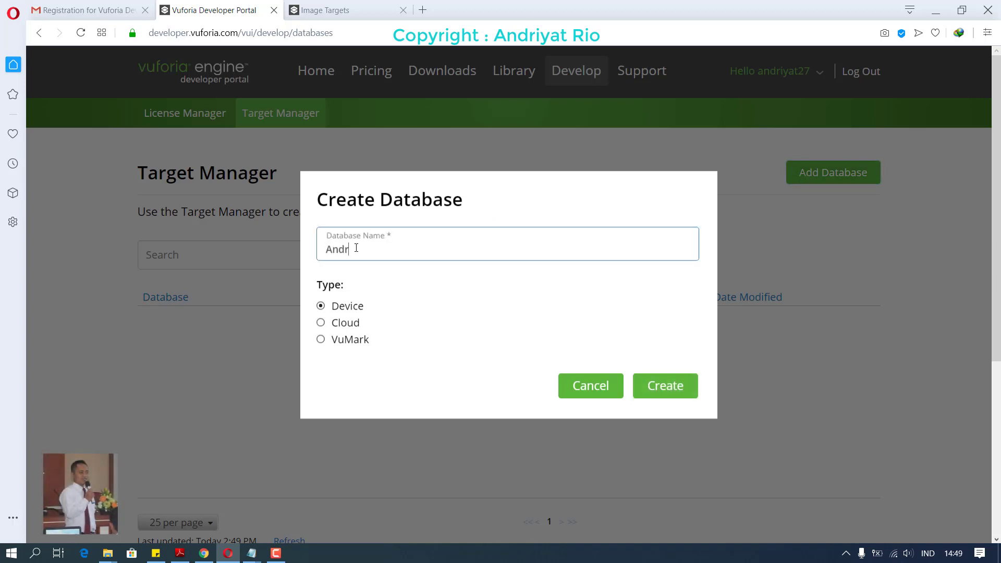
text(yat)
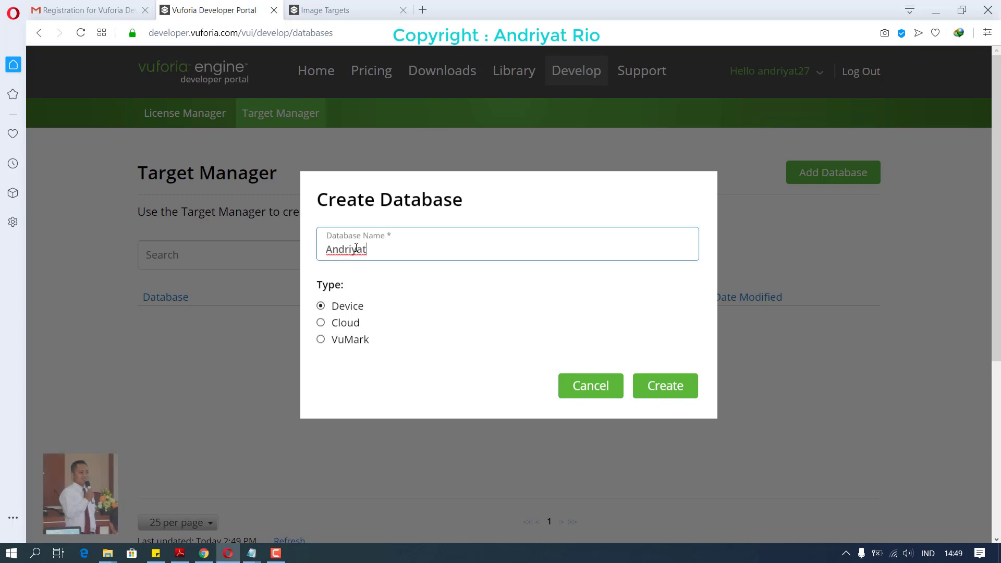
text(AR)
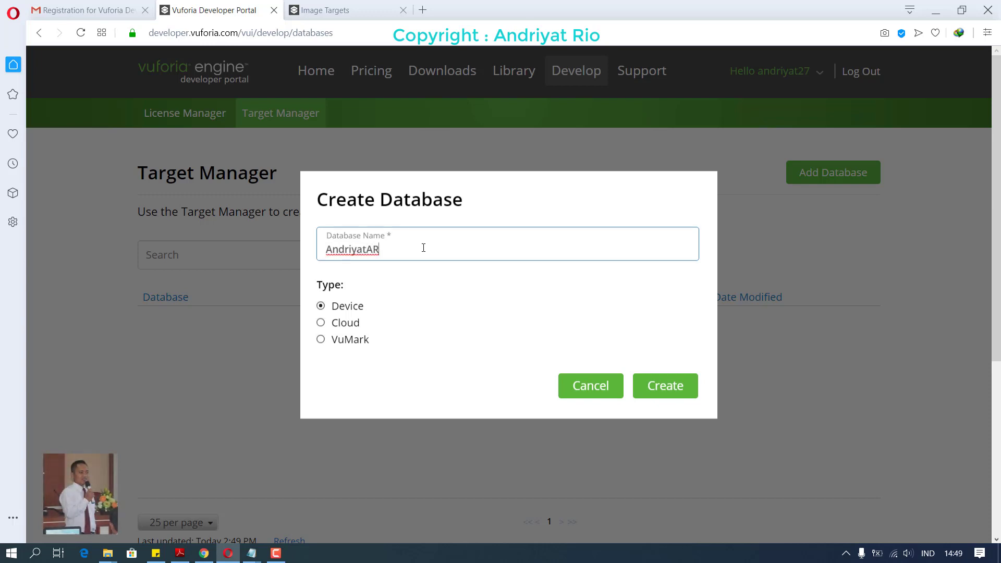
text(2)
click(350, 287)
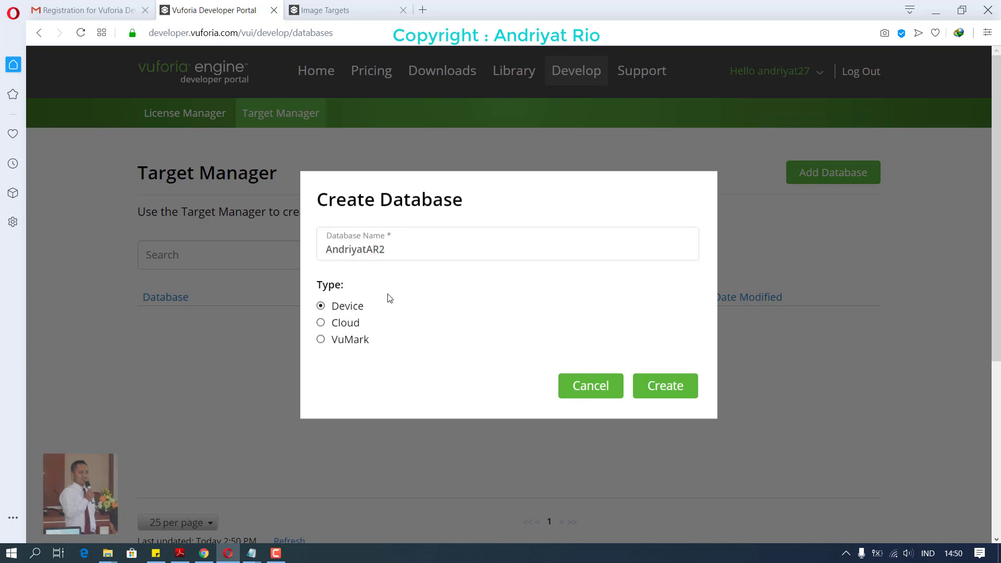
click(670, 395)
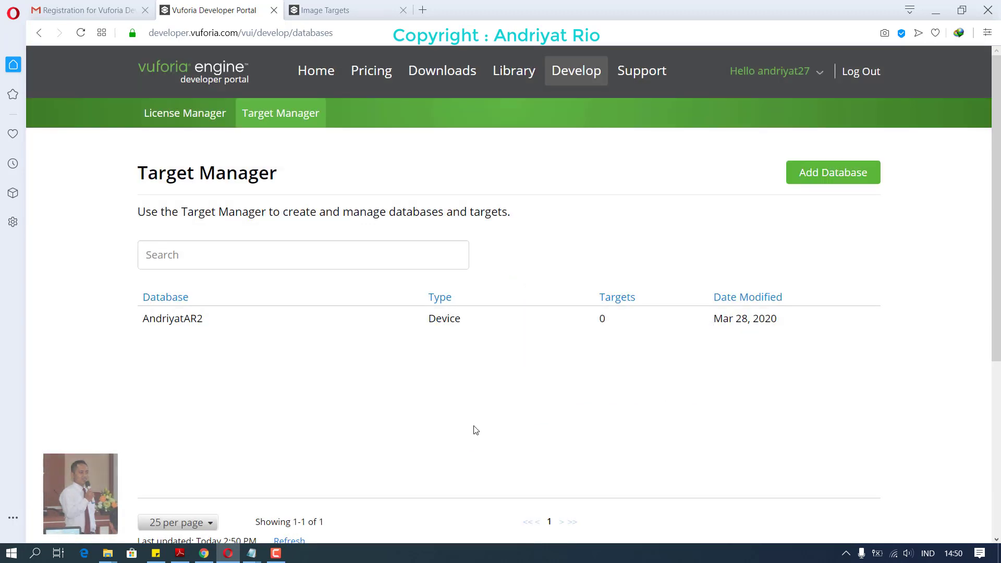
- Scroll the tutorial to step 3 and highlight 'Target Manager'
click(180, 553)
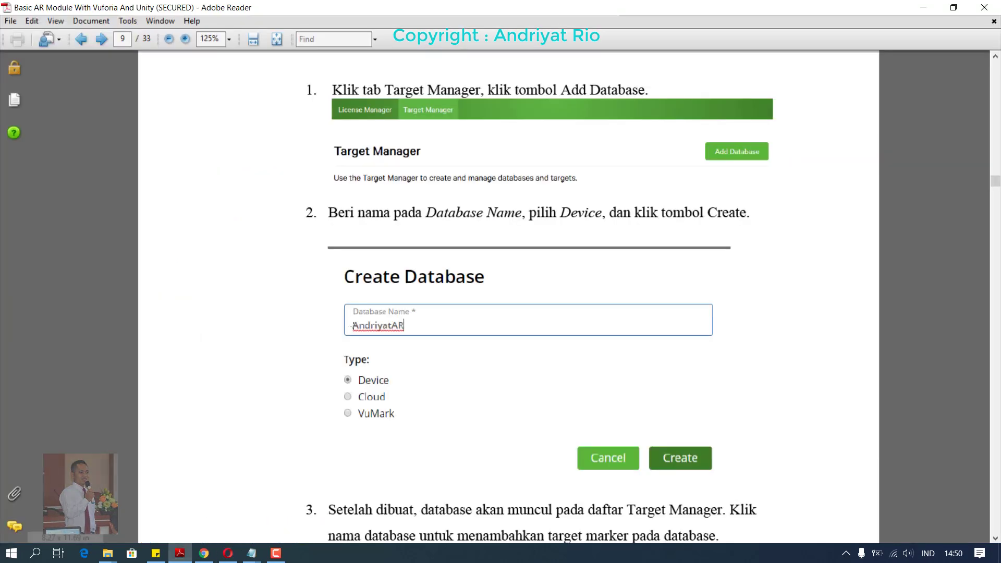
scroll(624, 316, down, 4)
scroll(538, 353, down, 3)
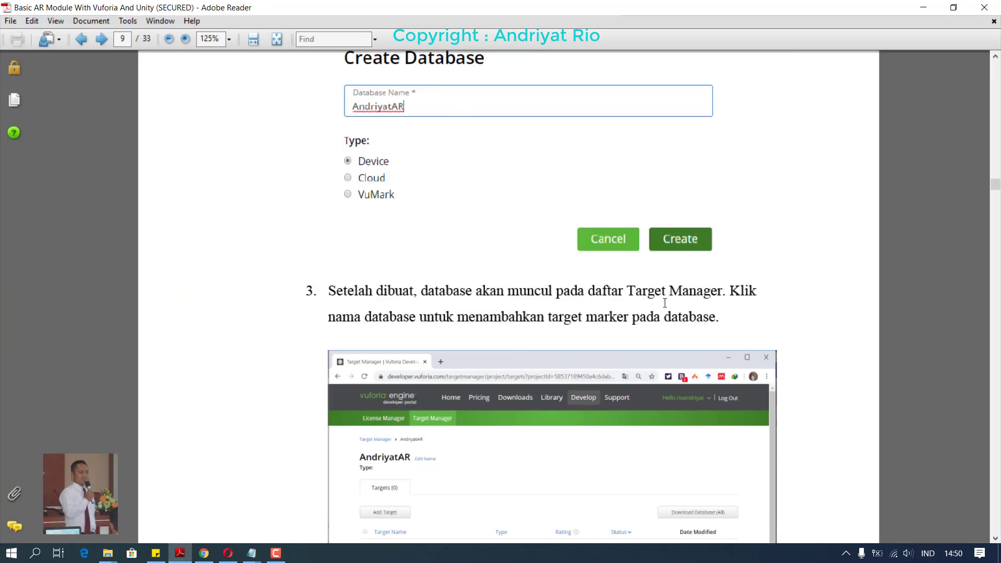
scroll(564, 315, down, 2)
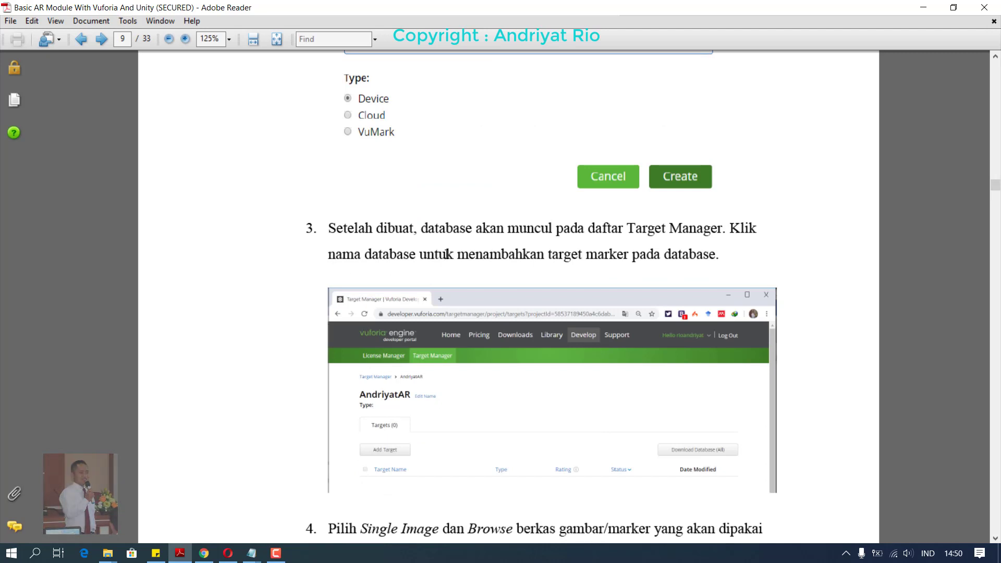
scroll(568, 245, down, 2)
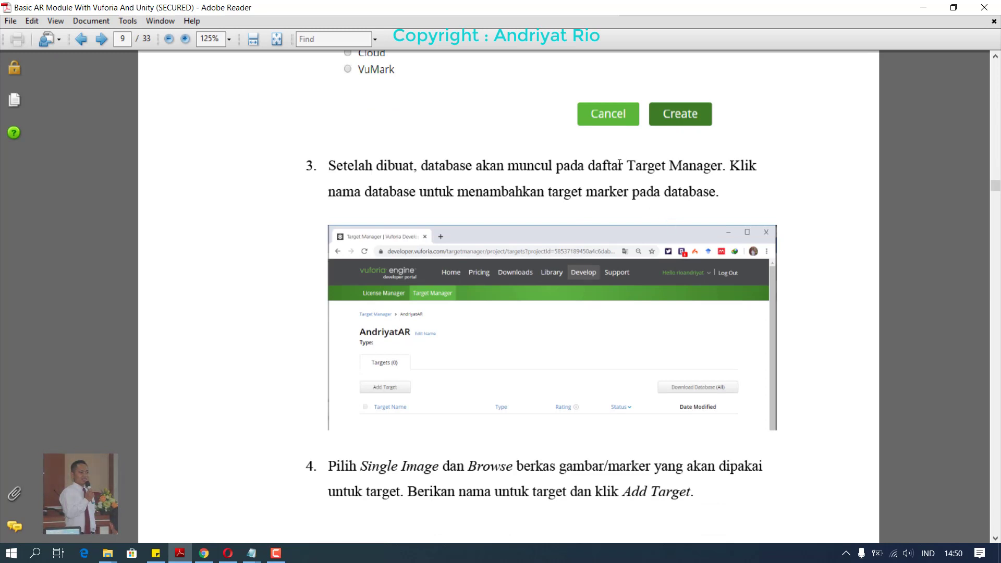
drag(626, 165, 723, 167)
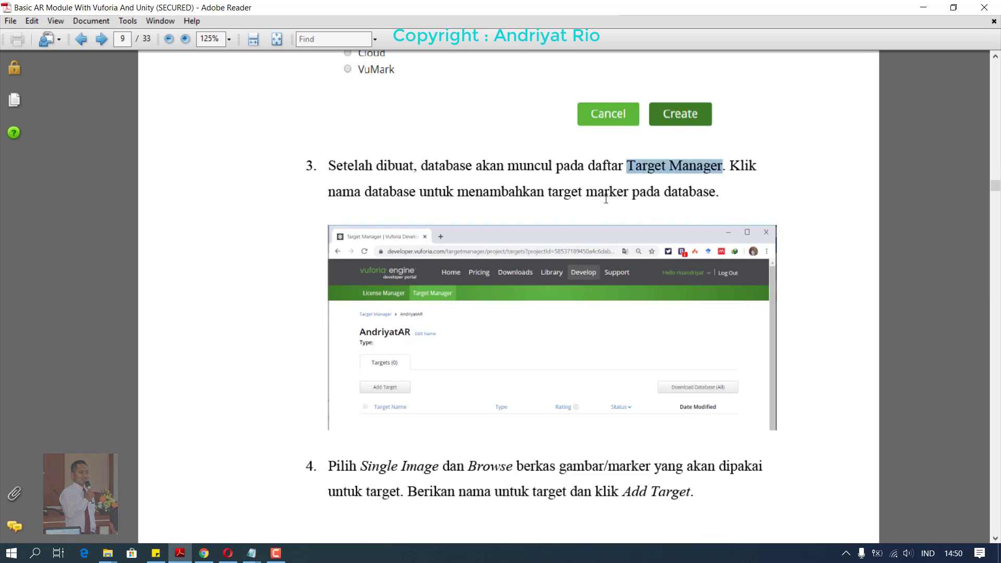
- Open the AndriyatAR2 database and start an empty Single Image Add Target form
click(228, 553)
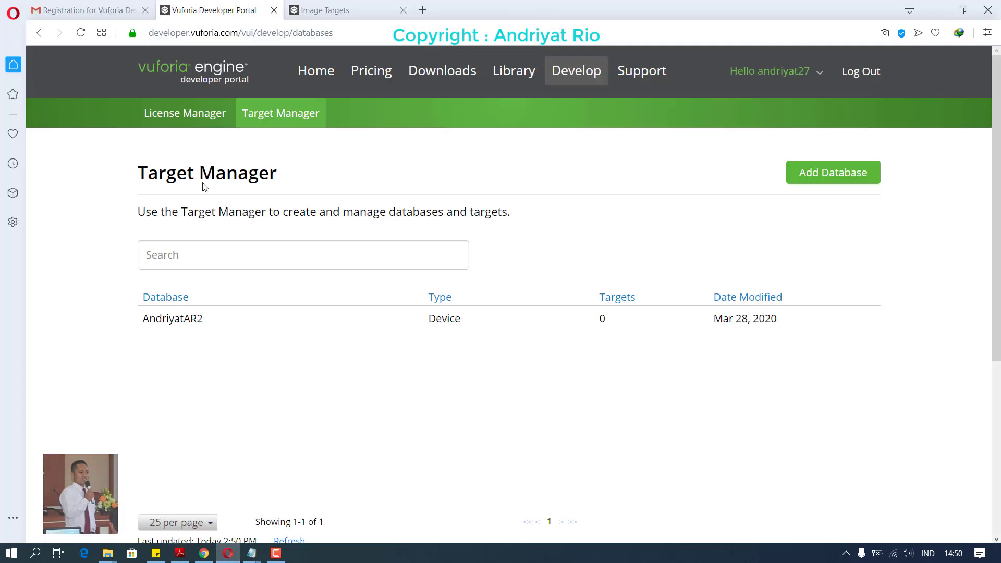
scroll(214, 248, down, 1)
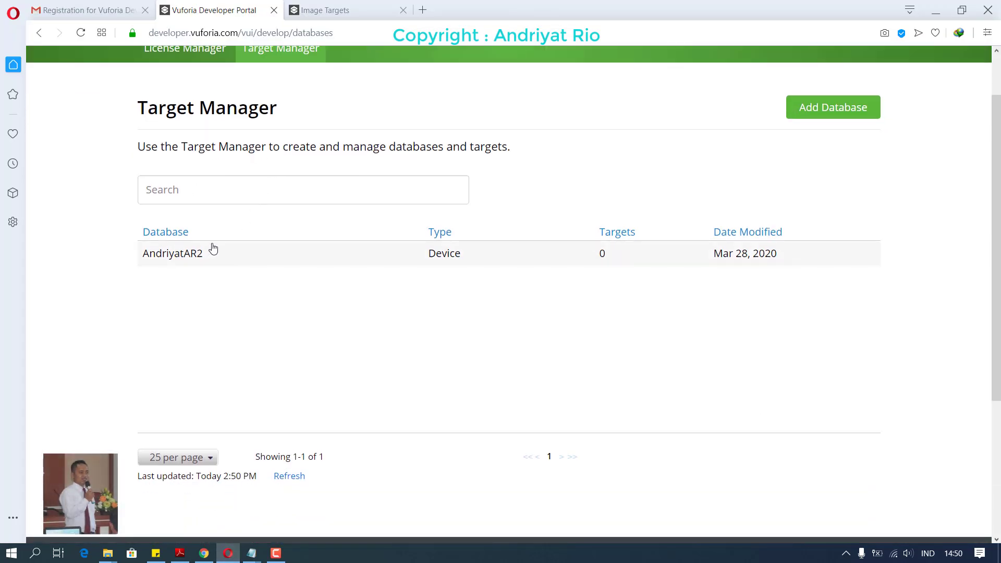
click(209, 258)
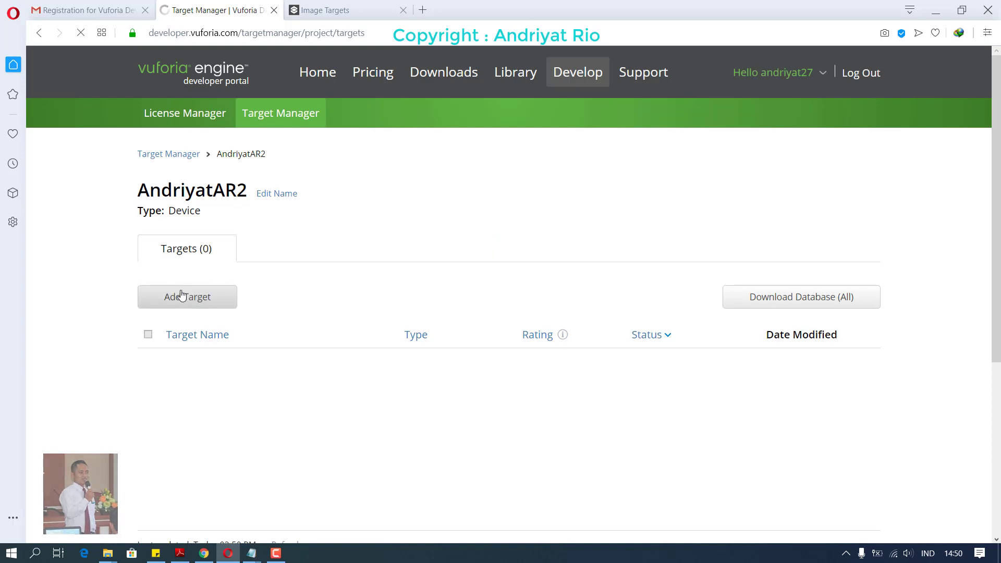
click(183, 302)
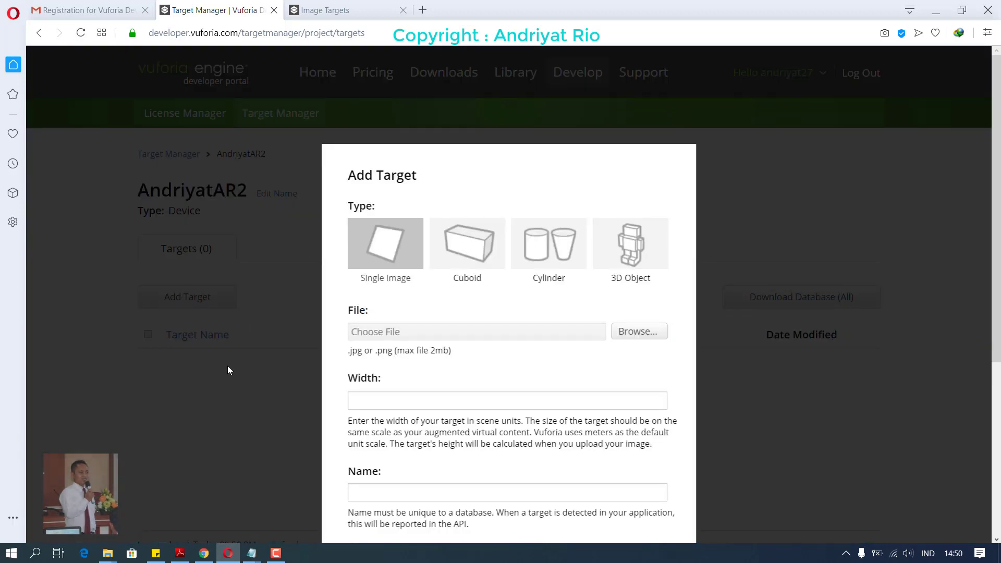
scroll(227, 408, down, 2)
scroll(227, 408, up, 1)
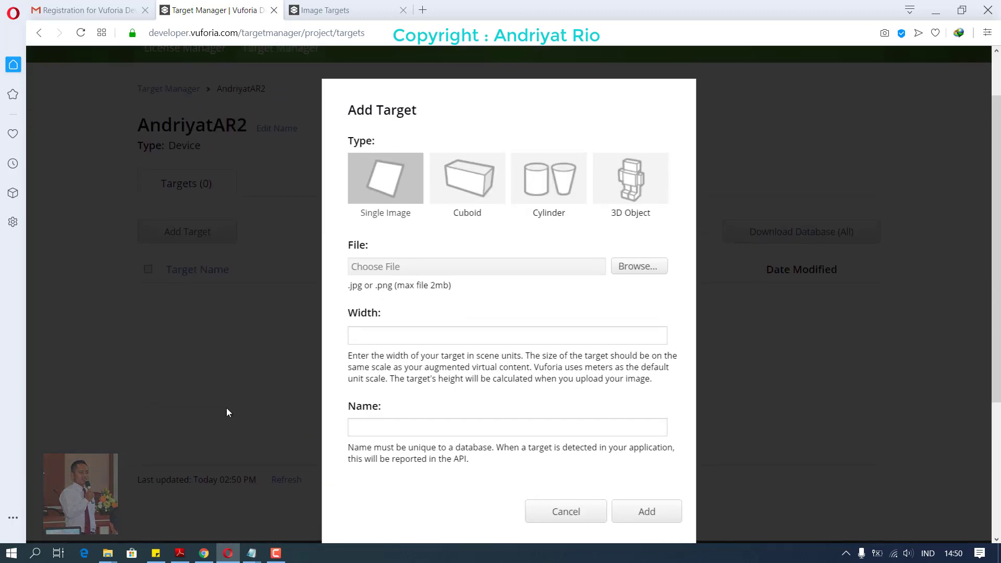
- Scroll the tutorial to step 4 and mark the Single Image instruction
click(180, 553)
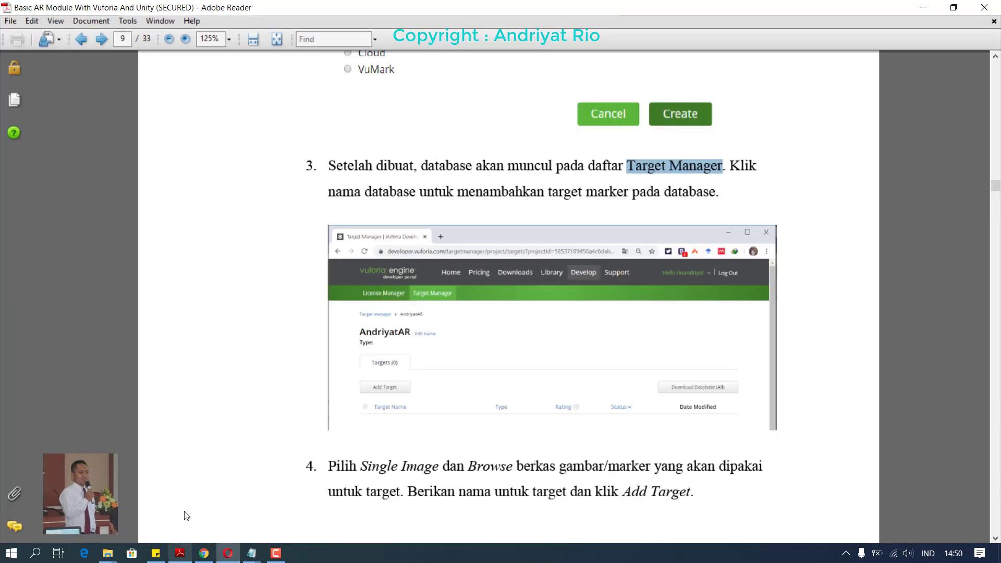
scroll(557, 372, down, 5)
scroll(470, 313, down, 3)
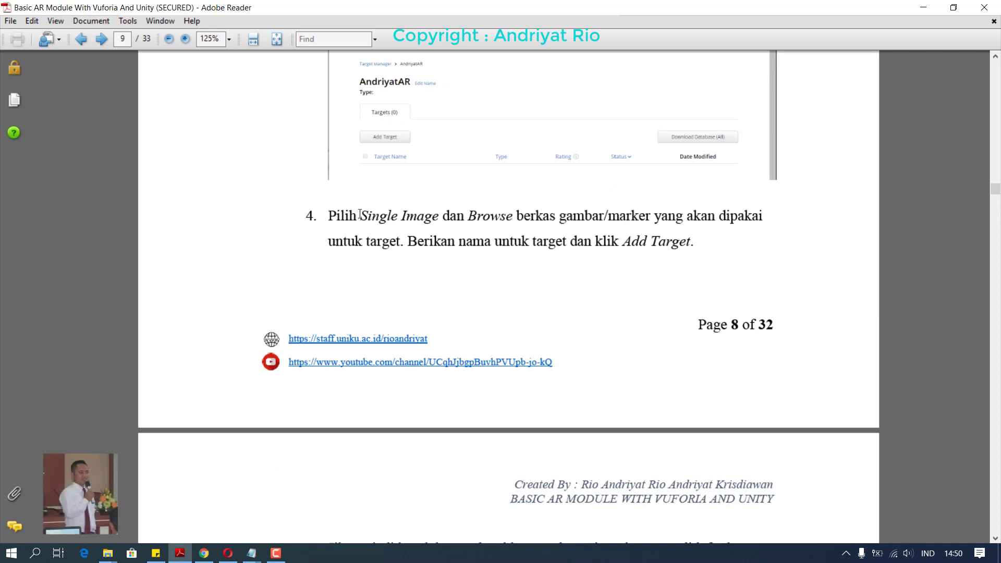
drag(369, 216, 450, 217)
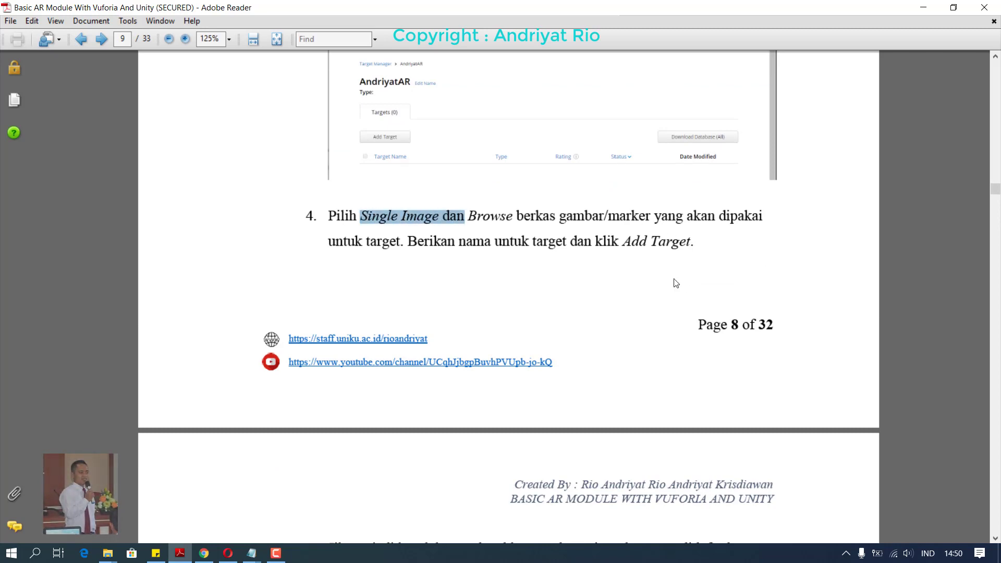
- Highlight page 10's three ImageTarget rules, including good contrast and no repeating patterns, then return to the browser
scroll(676, 284, down, 3)
scroll(673, 282, down, 7)
scroll(671, 283, down, 3)
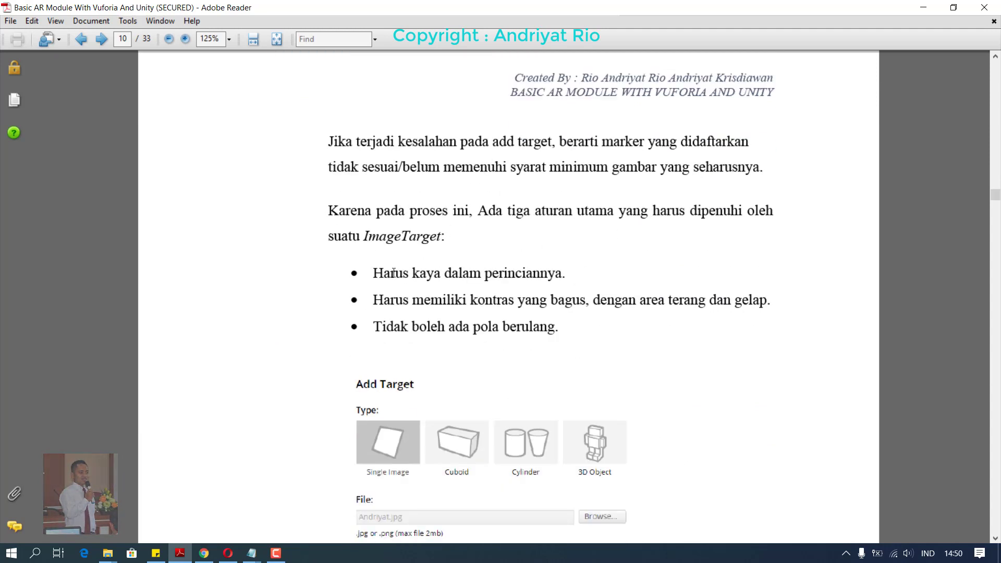
drag(394, 272, 535, 268)
drag(398, 300, 516, 311)
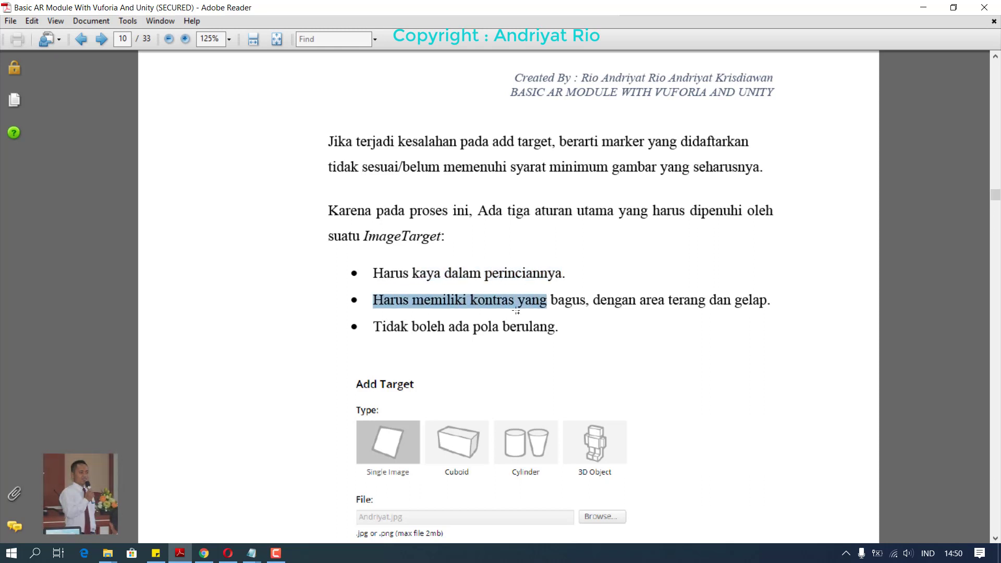
drag(377, 330, 519, 328)
scroll(619, 357, down, 3)
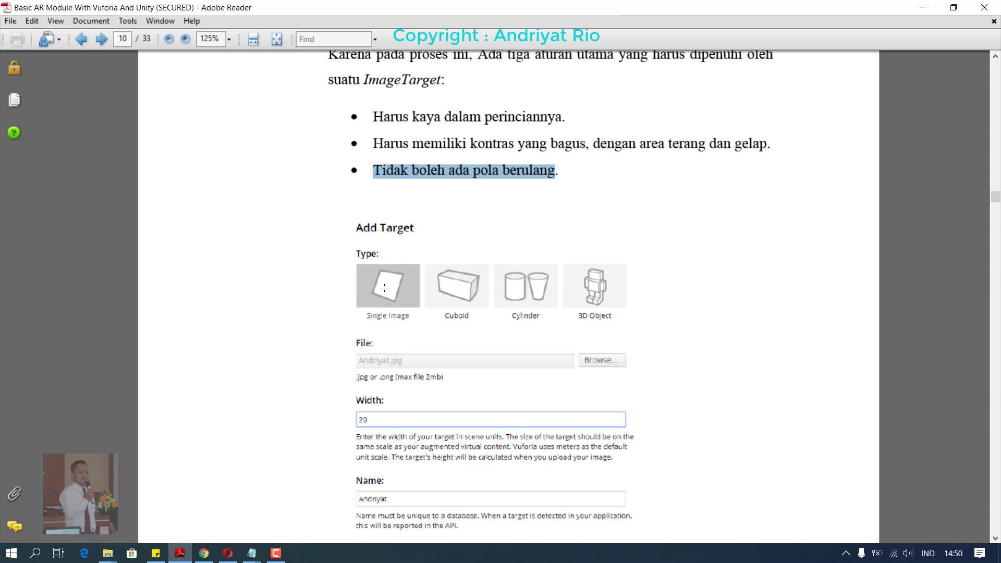
scroll(385, 288, down, 1)
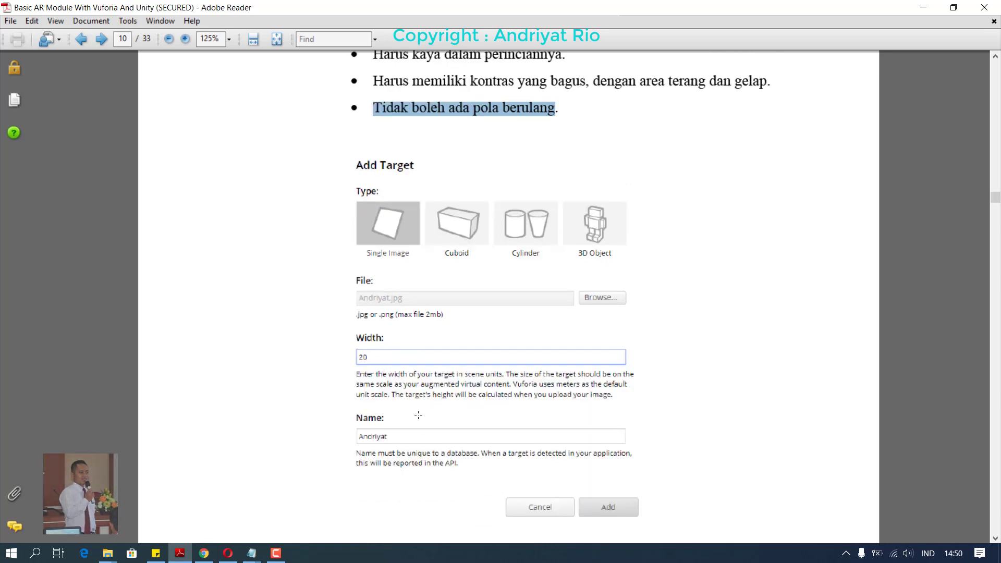
scroll(418, 415, down, 1)
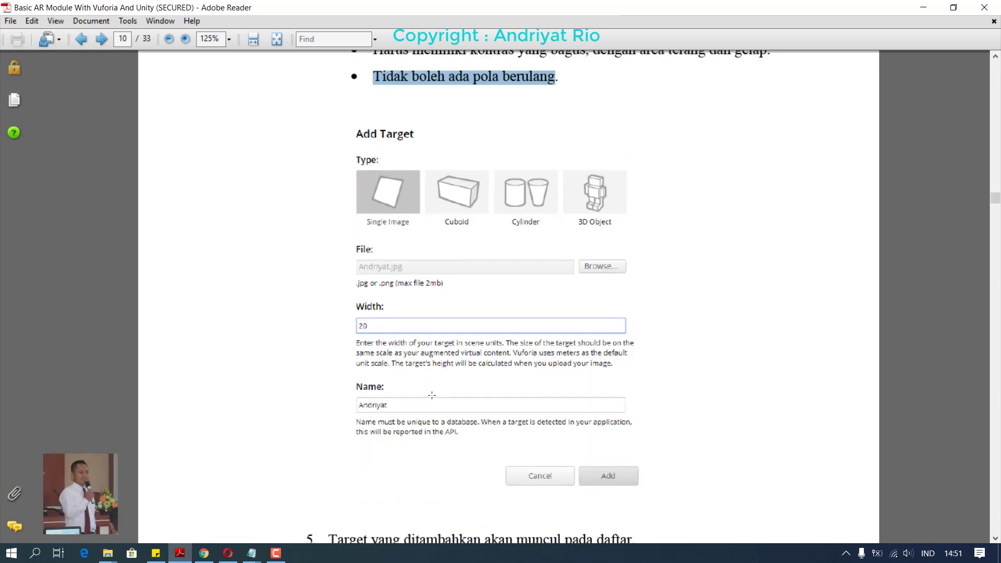
click(228, 553)
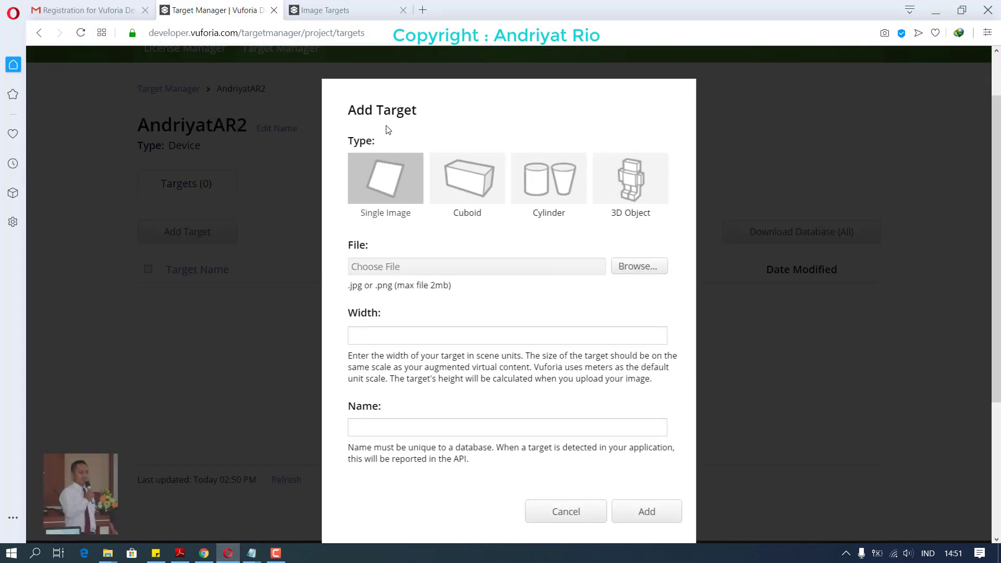
- Choose Pictures > Dyno.jpg as the image file for the new target
click(621, 268)
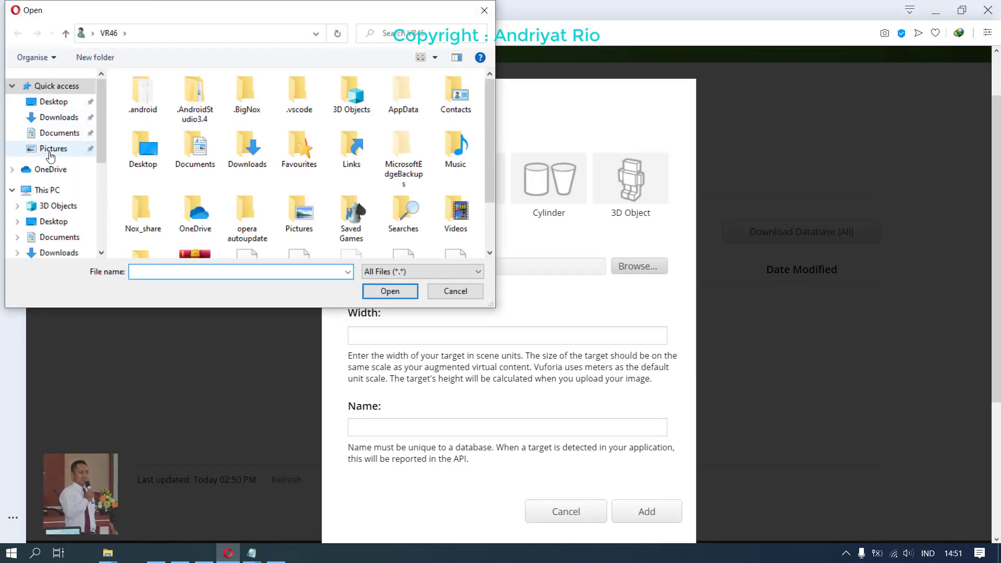
click(52, 150)
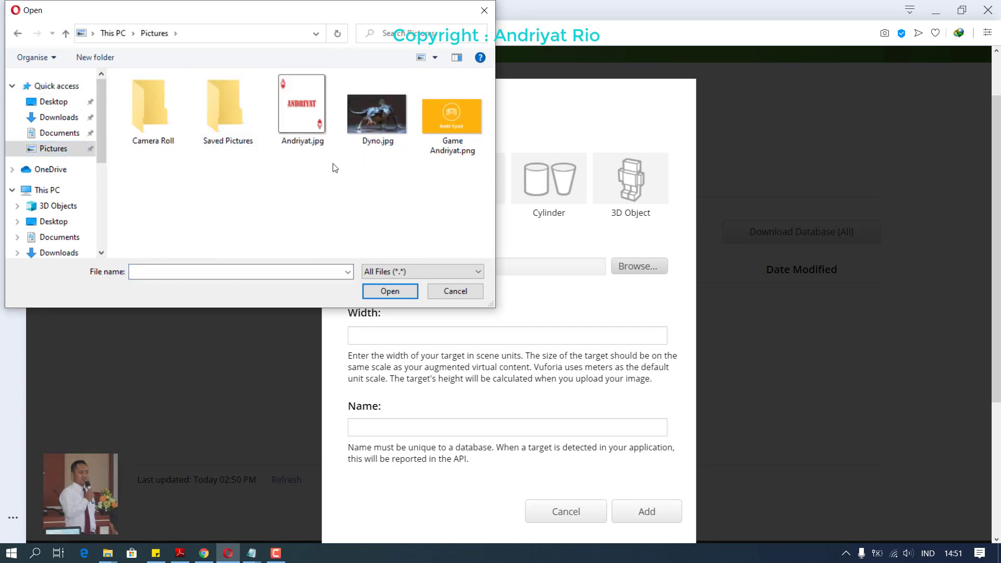
click(382, 113)
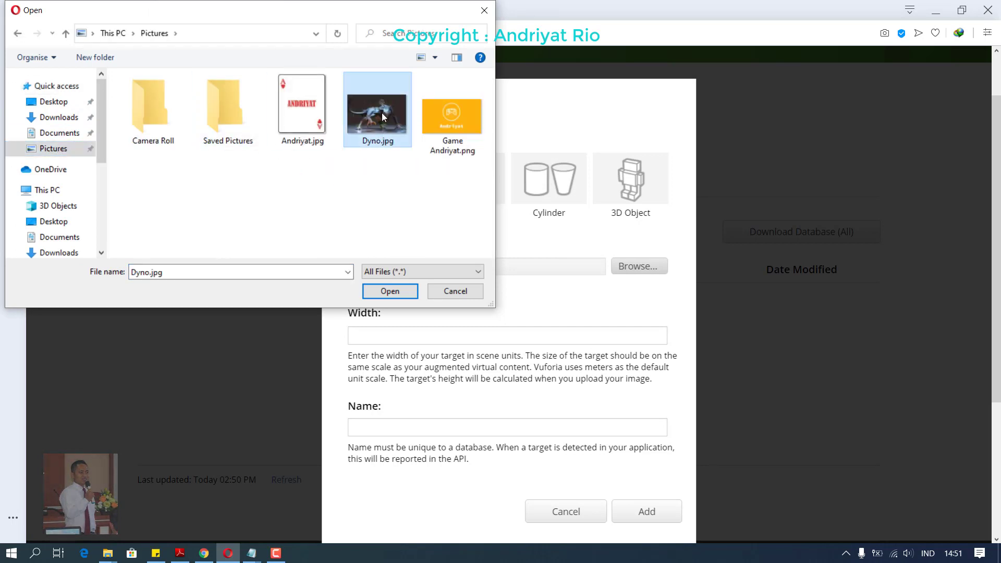
click(387, 290)
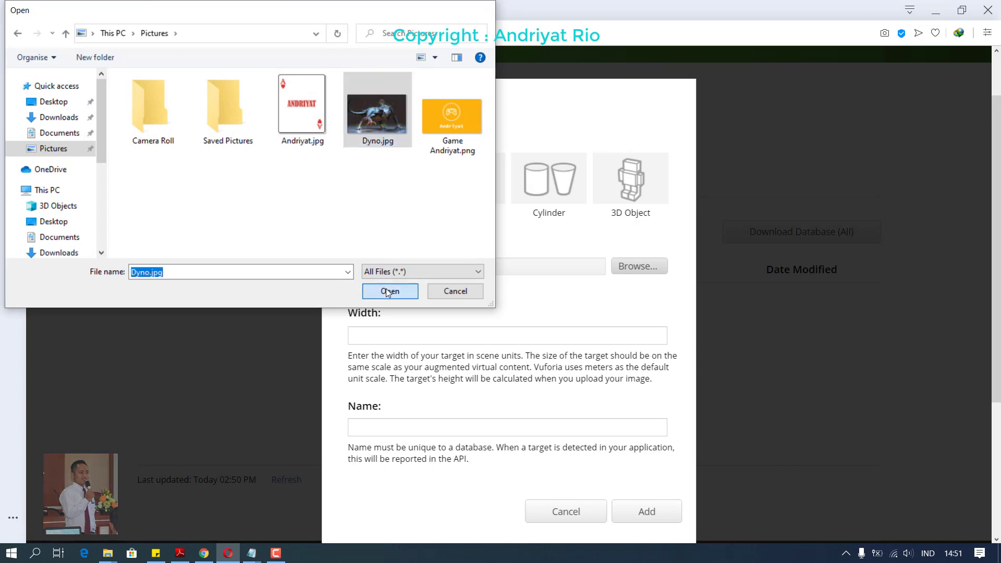
- Give the target width 20 and the name AndriyatDyno, then add it
click(401, 332)
text(20)
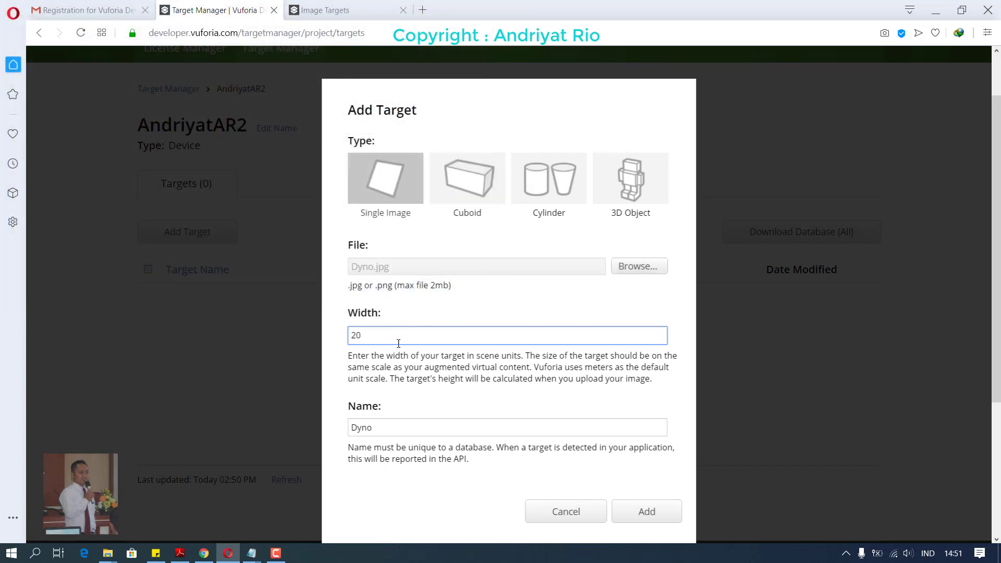
click(352, 429)
text(ndriyat)
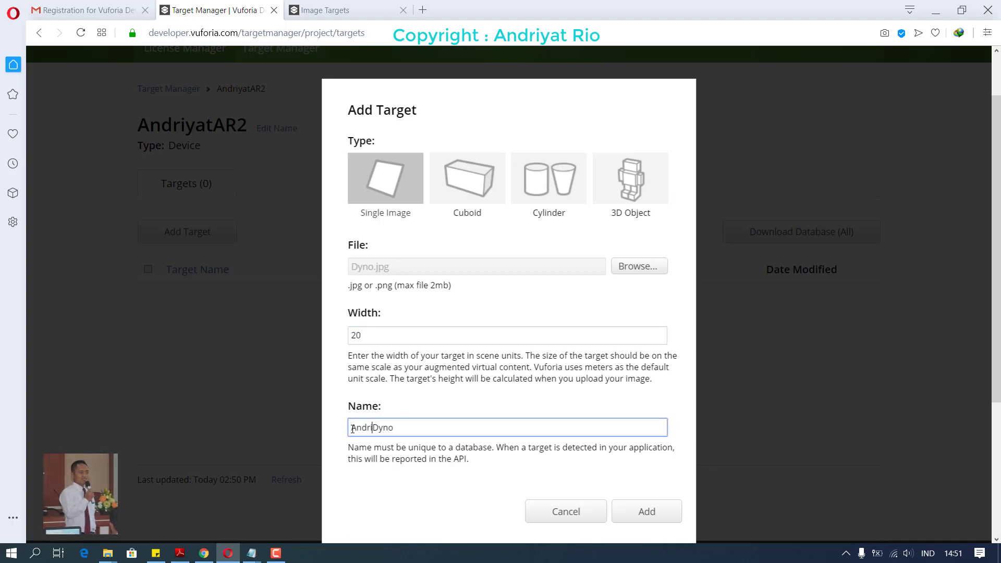
click(647, 514)
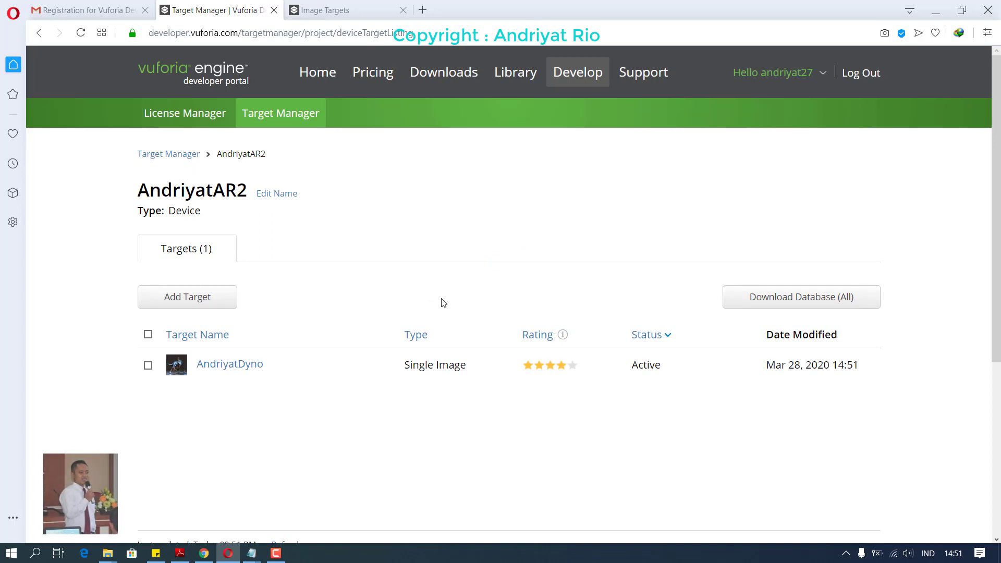
- Open the AndriyatDyno target's details and show, then hide, its image feature points
click(216, 365)
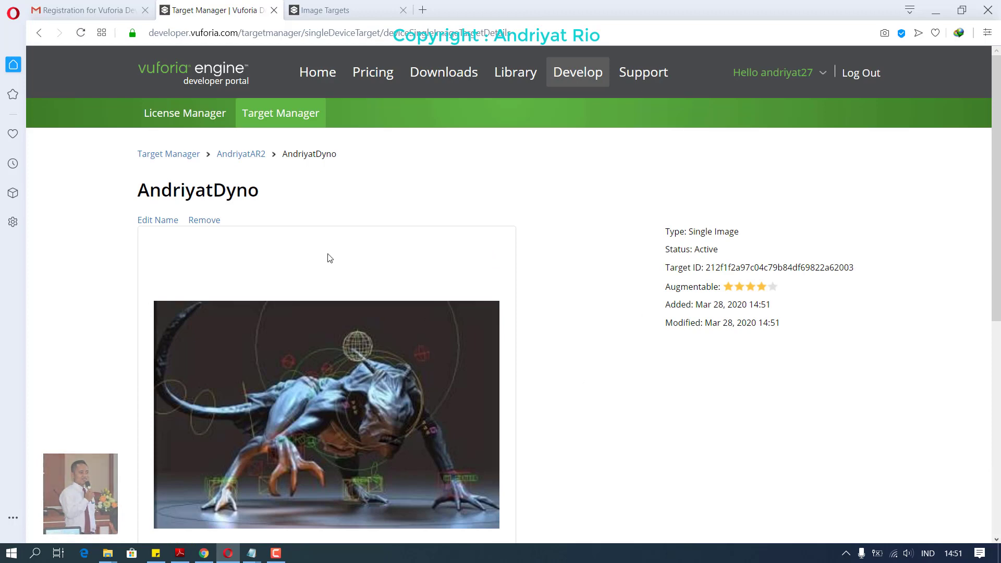
scroll(330, 259, down, 5)
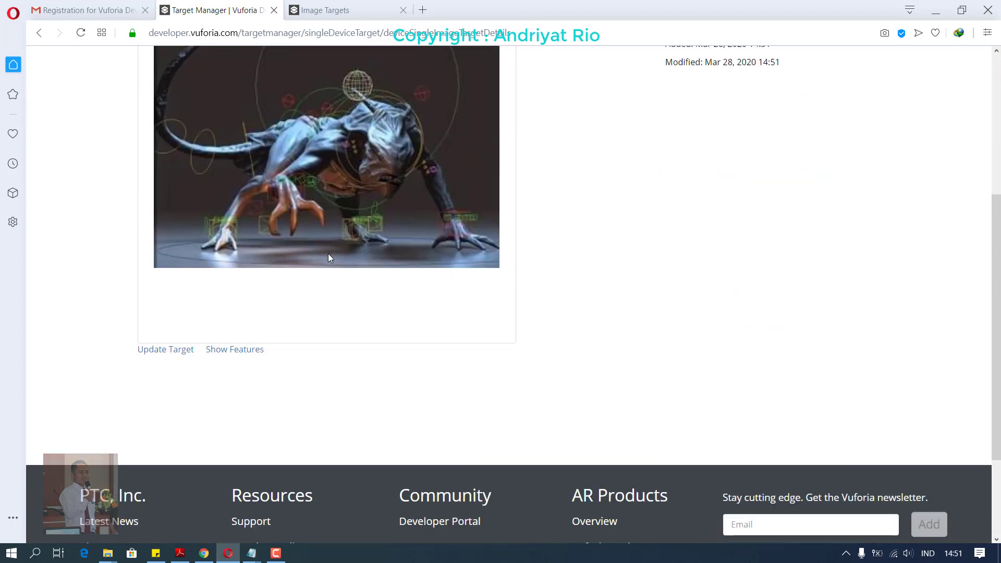
click(224, 351)
scroll(448, 377, up, 2)
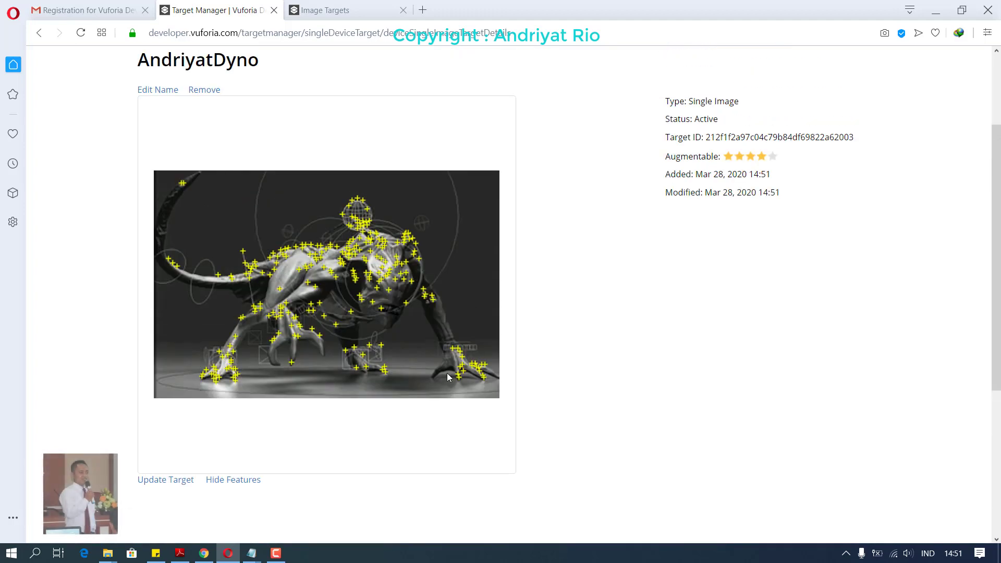
click(216, 483)
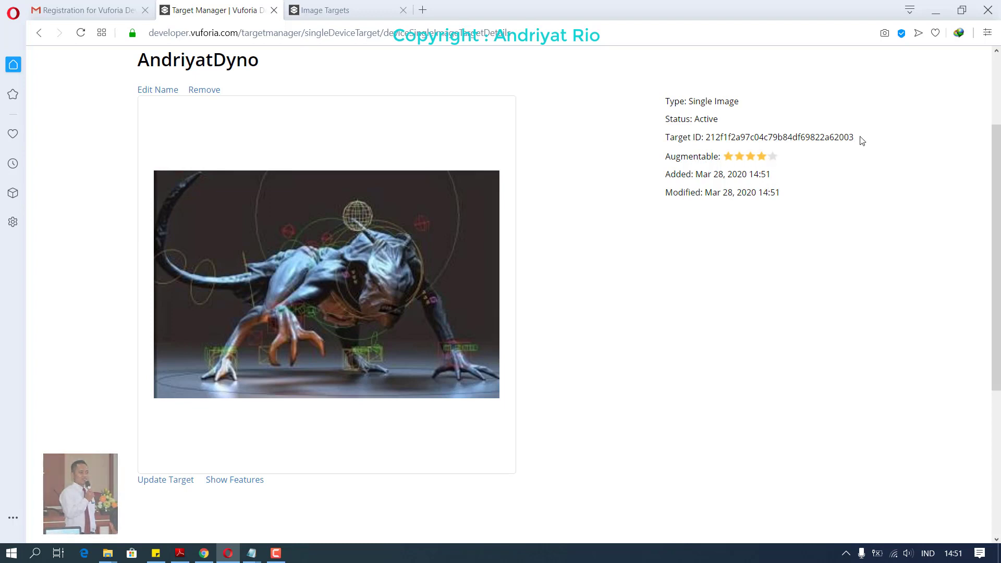
- Select the AndriyatDyno target ID text, then go back to the tutorial PDF
drag(862, 141, 696, 138)
click(883, 165)
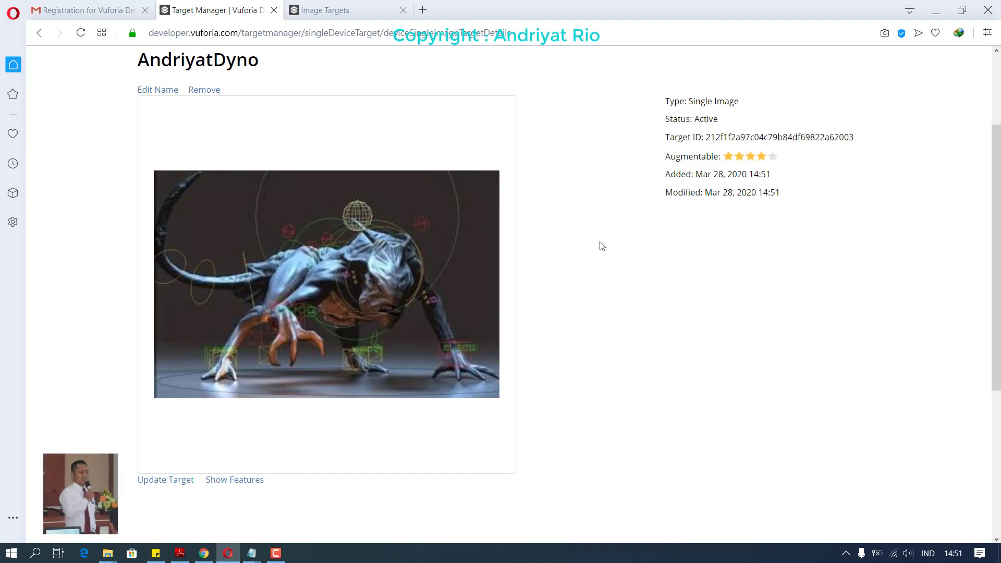
scroll(599, 246, up, 1)
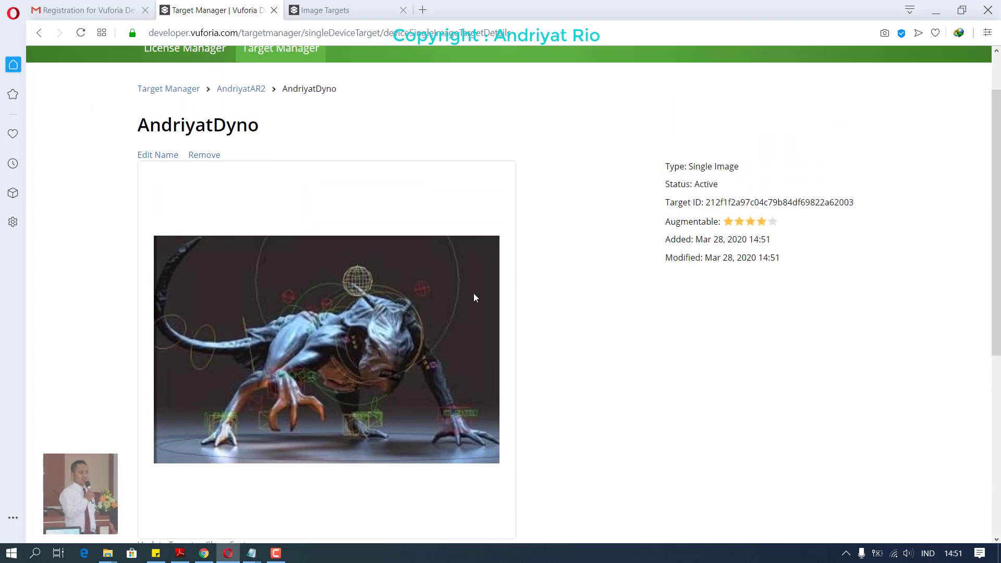
click(180, 553)
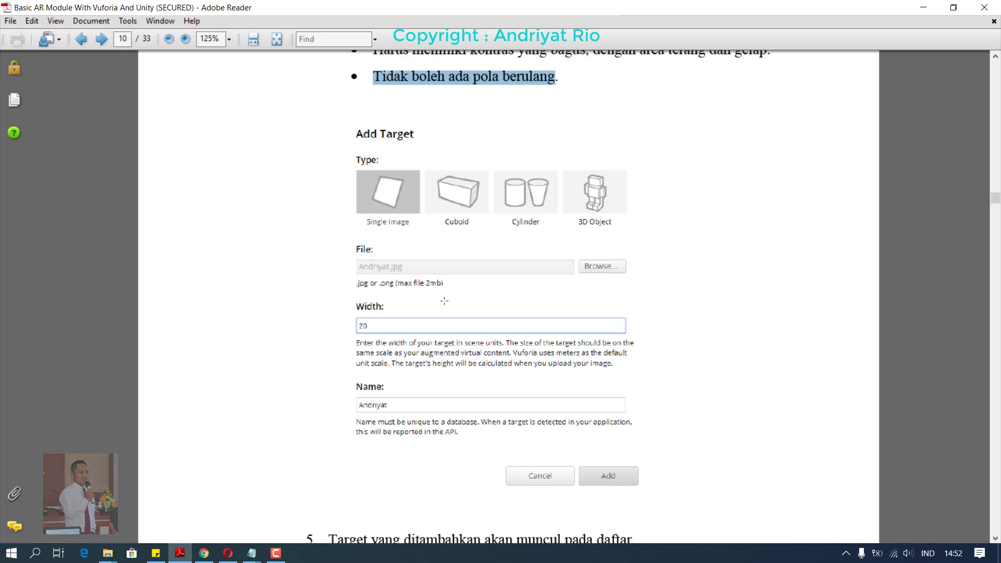
- Scroll the module PDF from the Add Target screenshot down to steps 11–12 on page 13
scroll(444, 301, down, 3)
scroll(418, 322, down, 1)
drag(502, 327, 579, 383)
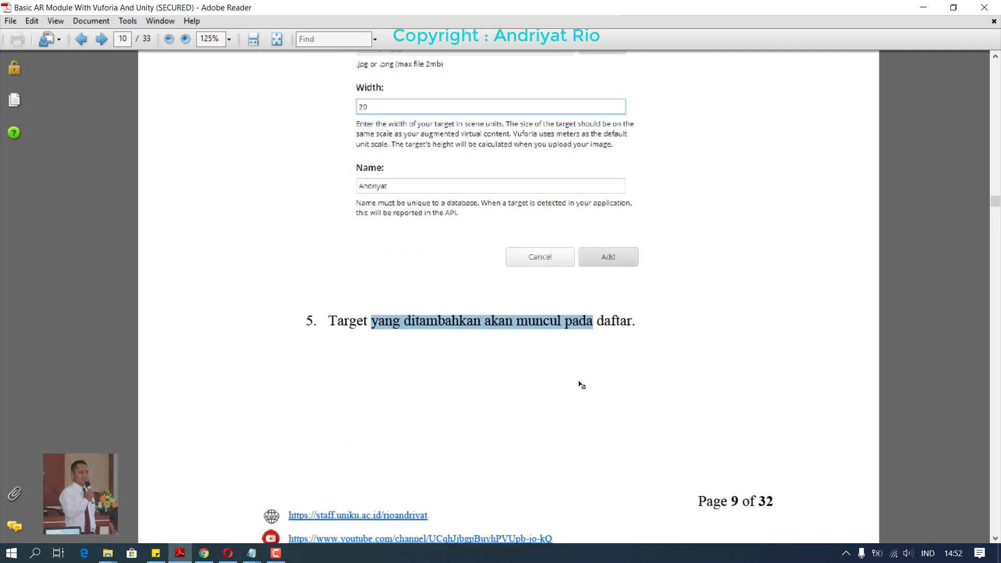
scroll(578, 380, down, 3)
scroll(578, 380, down, 3)
scroll(578, 379, down, 2)
scroll(578, 379, down, 2)
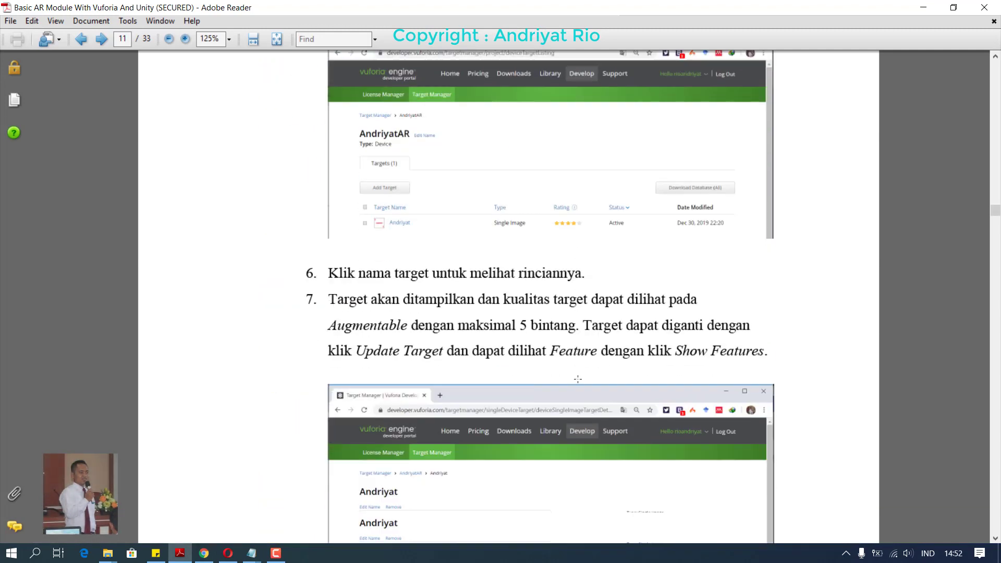
scroll(578, 379, down, 1)
scroll(578, 379, down, 3)
scroll(578, 380, down, 1)
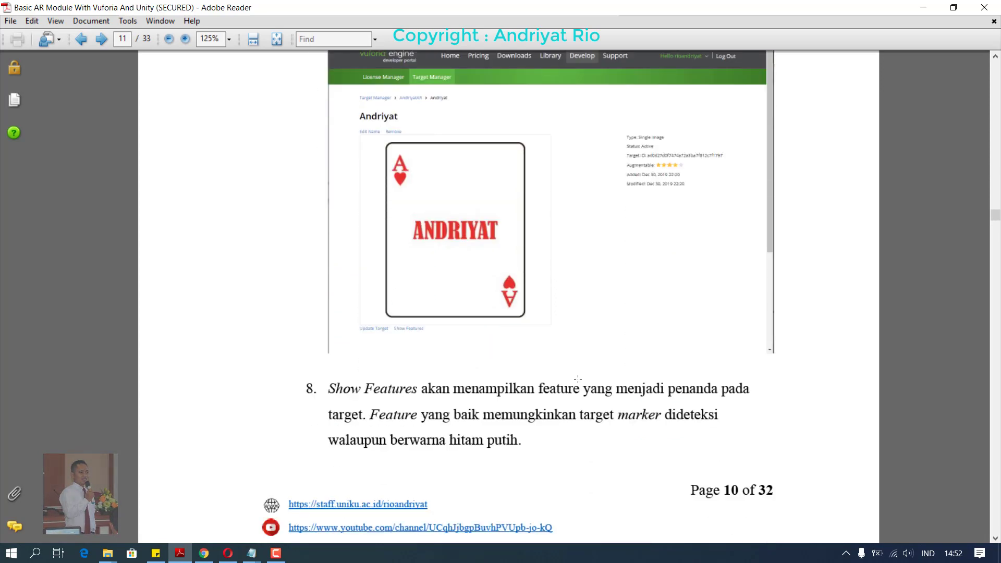
scroll(578, 379, down, 3)
scroll(578, 379, down, 3)
scroll(577, 379, down, 2)
scroll(578, 379, down, 1)
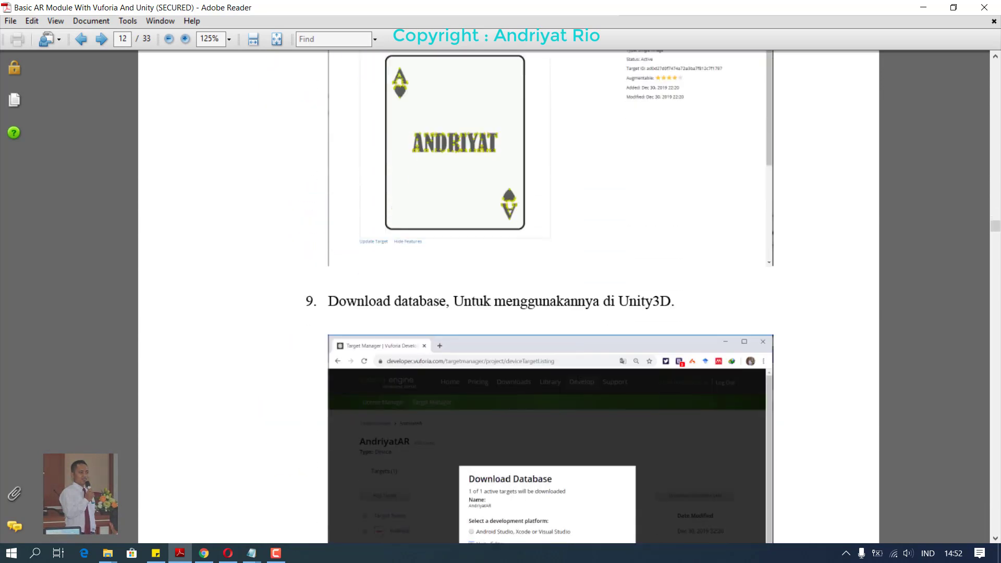
scroll(578, 379, down, 2)
scroll(578, 377, down, 3)
scroll(578, 377, up, 1)
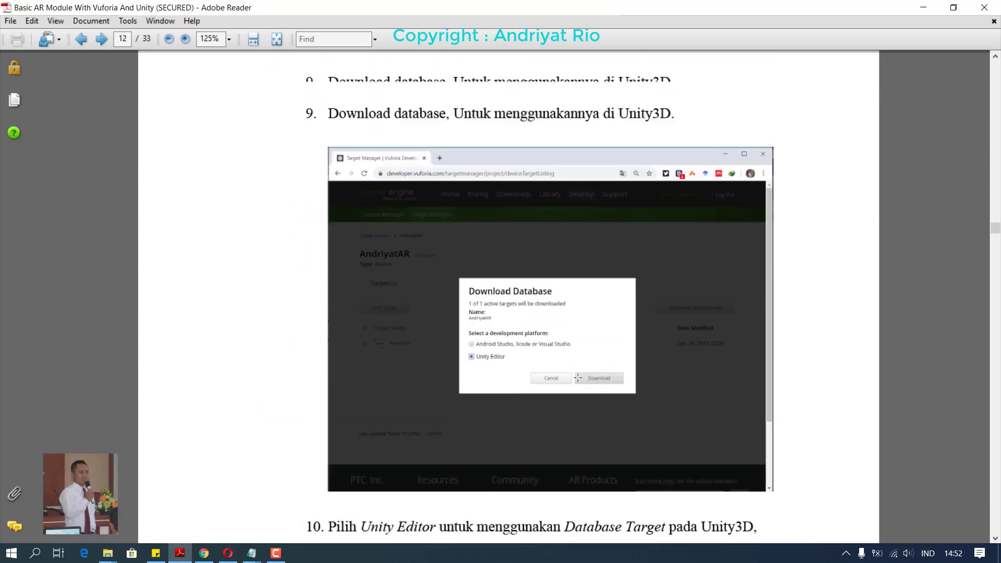
scroll(578, 377, up, 1)
scroll(578, 376, up, 2)
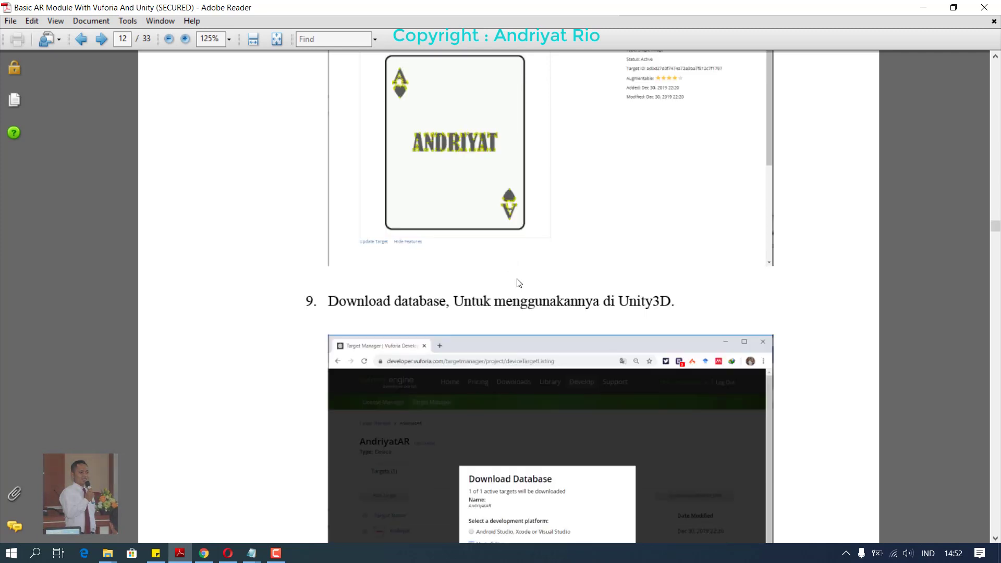
drag(494, 302, 672, 302)
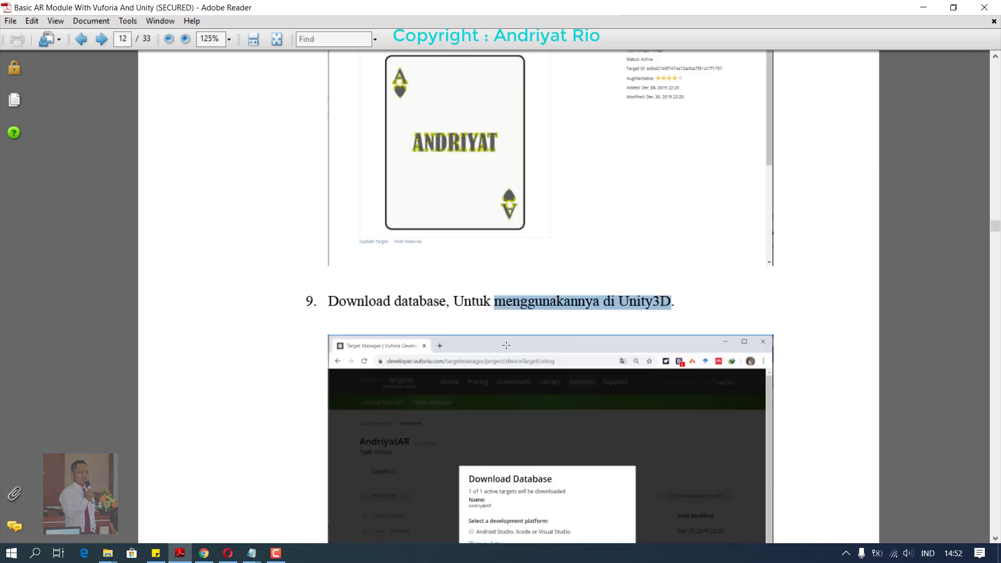
scroll(504, 344, down, 1)
scroll(504, 344, down, 1)
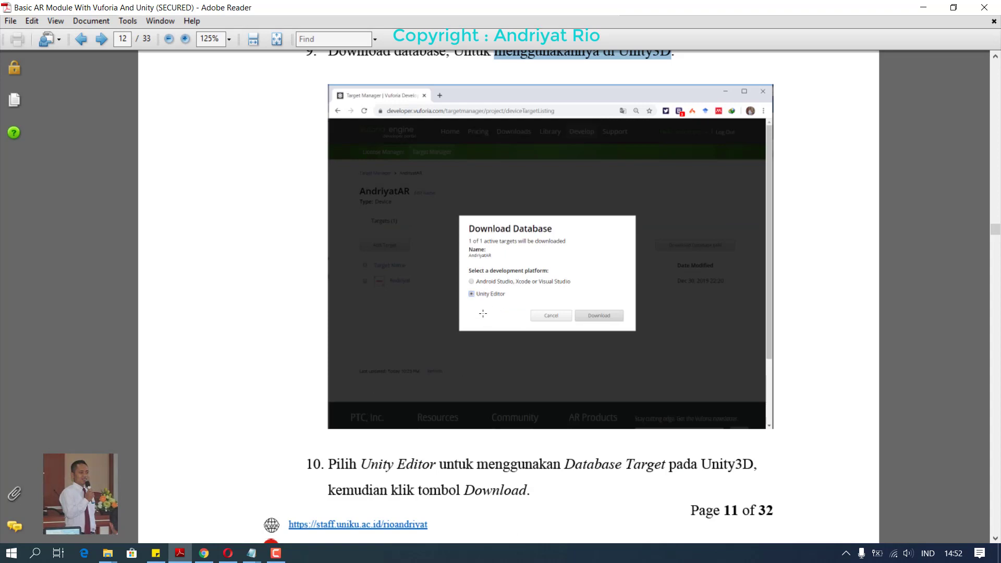
scroll(478, 315, down, 1)
drag(360, 338, 436, 339)
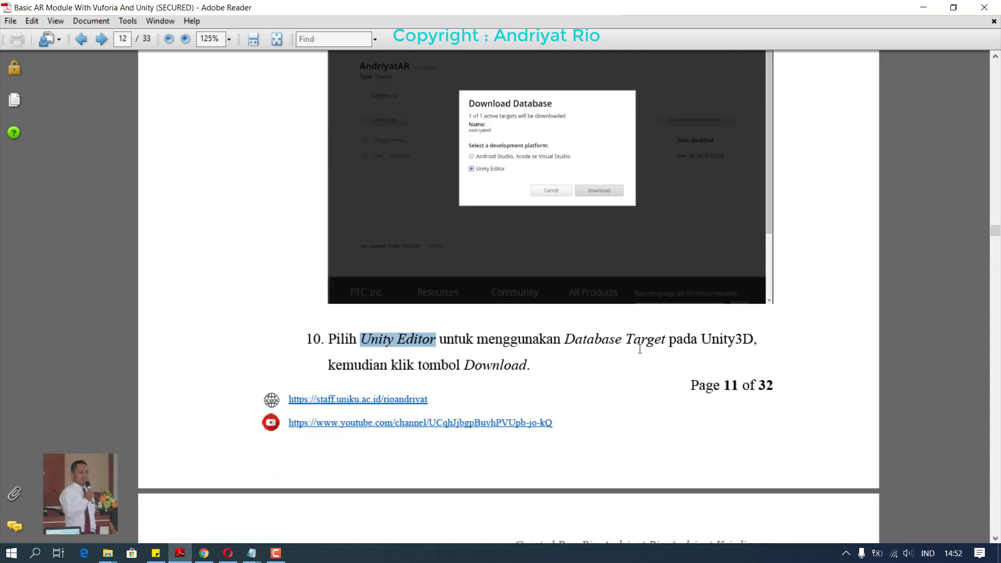
scroll(642, 354, down, 1)
scroll(643, 354, down, 1)
scroll(642, 354, down, 2)
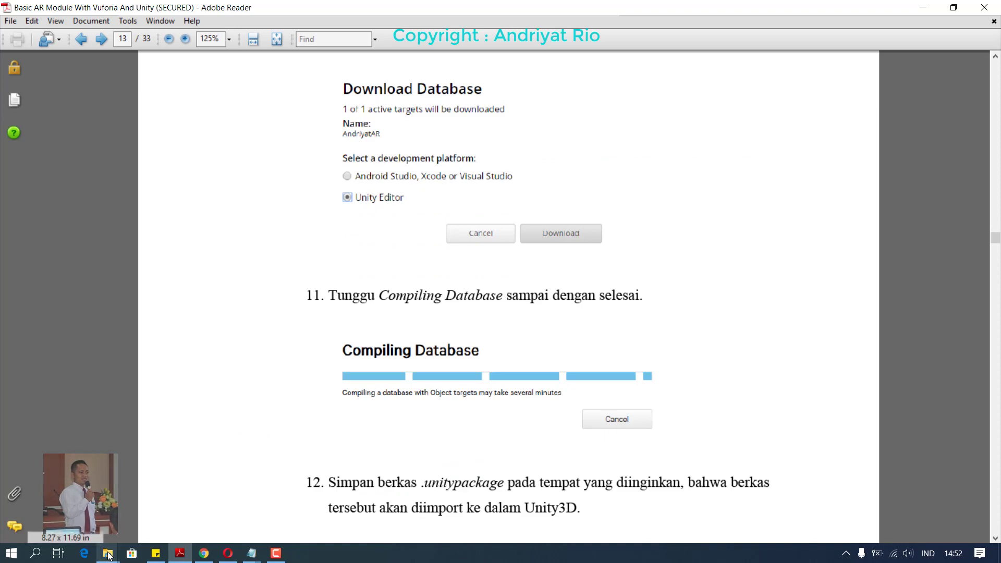
- Tick AndriyatDyno in the Vuforia portal and download the AndriyatAR2 database for Unity Editor
click(228, 554)
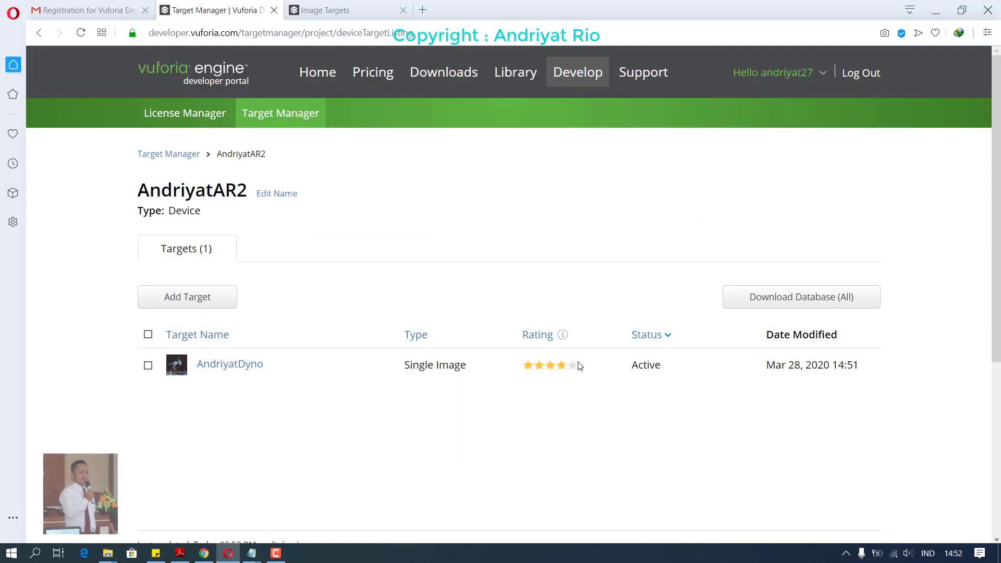
click(148, 366)
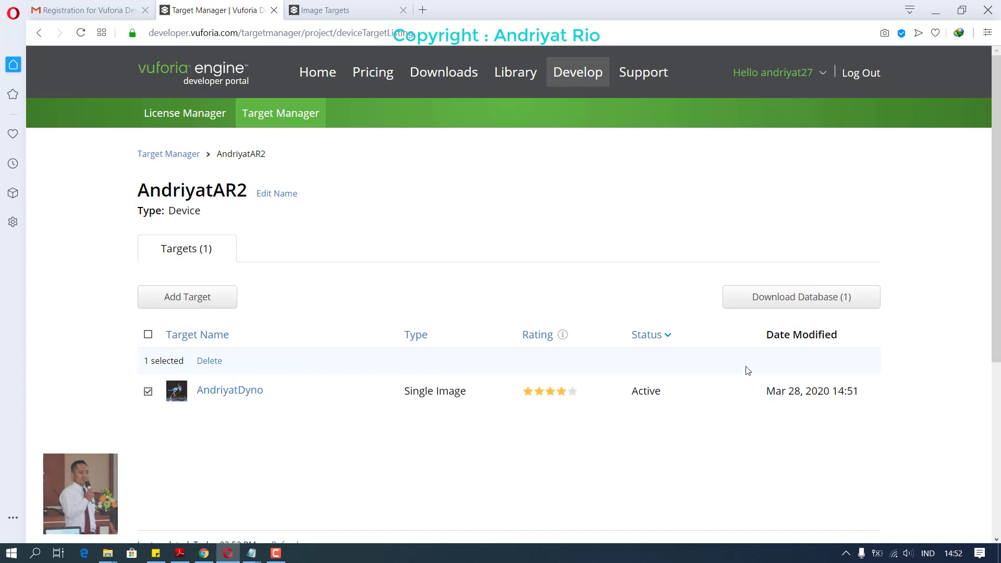
click(800, 300)
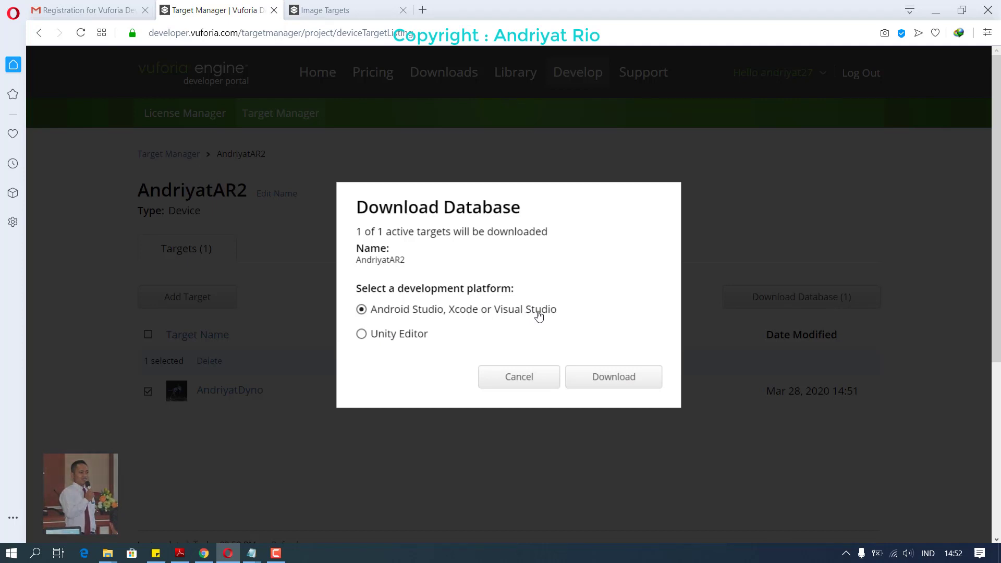
click(363, 335)
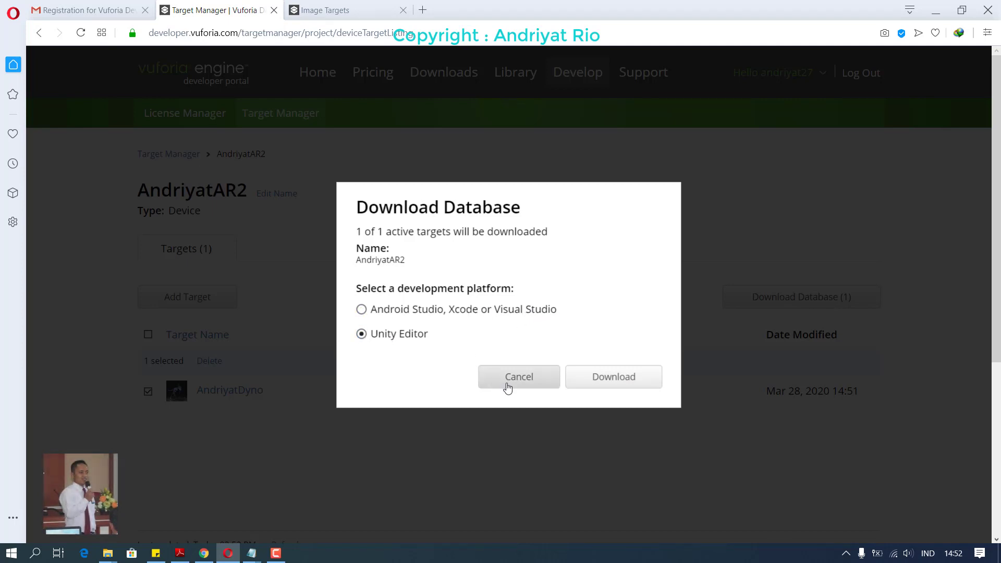
click(616, 378)
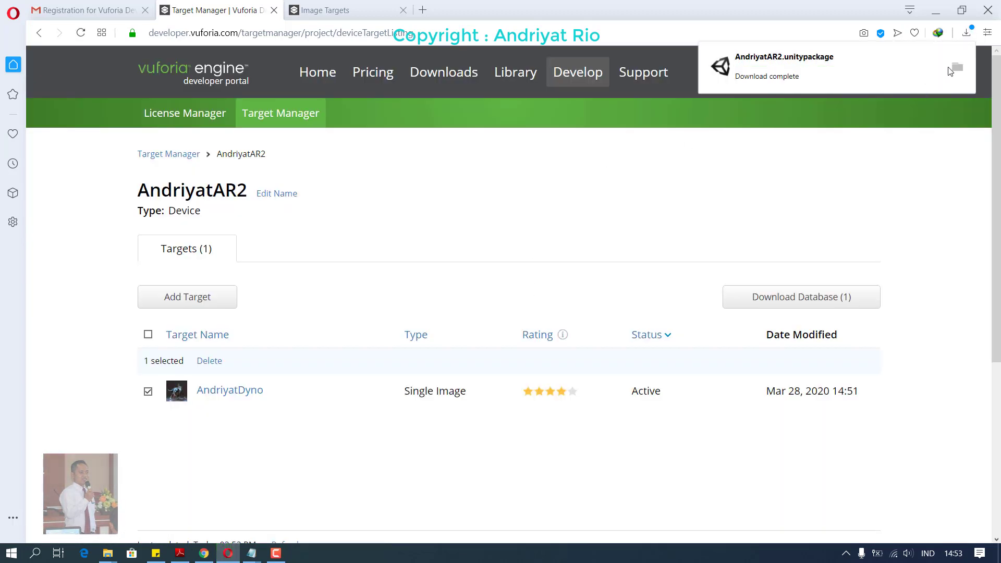
- Paste the downloaded AndriyatAR2.unitypackage into the Pictures folder, then return to the PDF
click(957, 67)
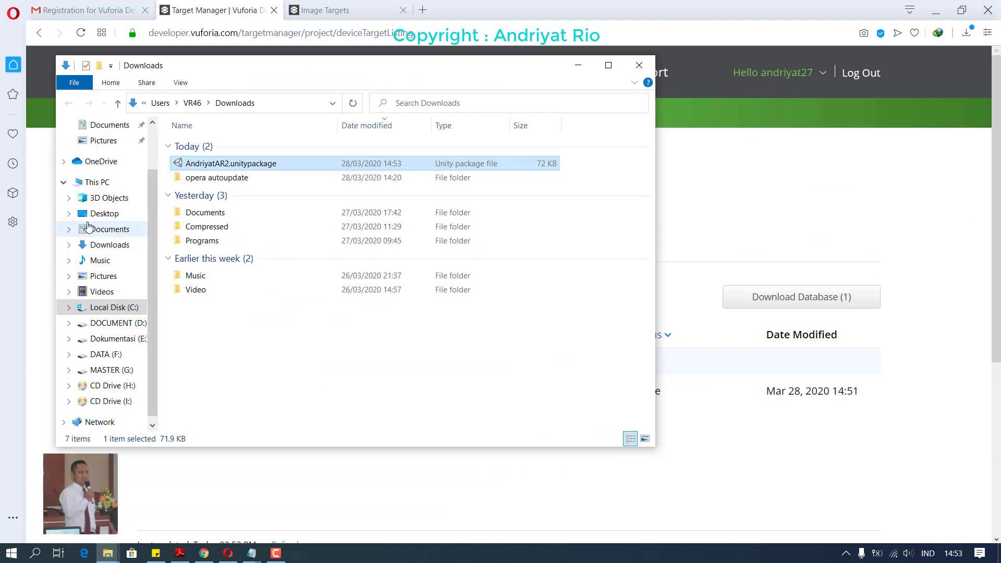
mouse_move(103, 283)
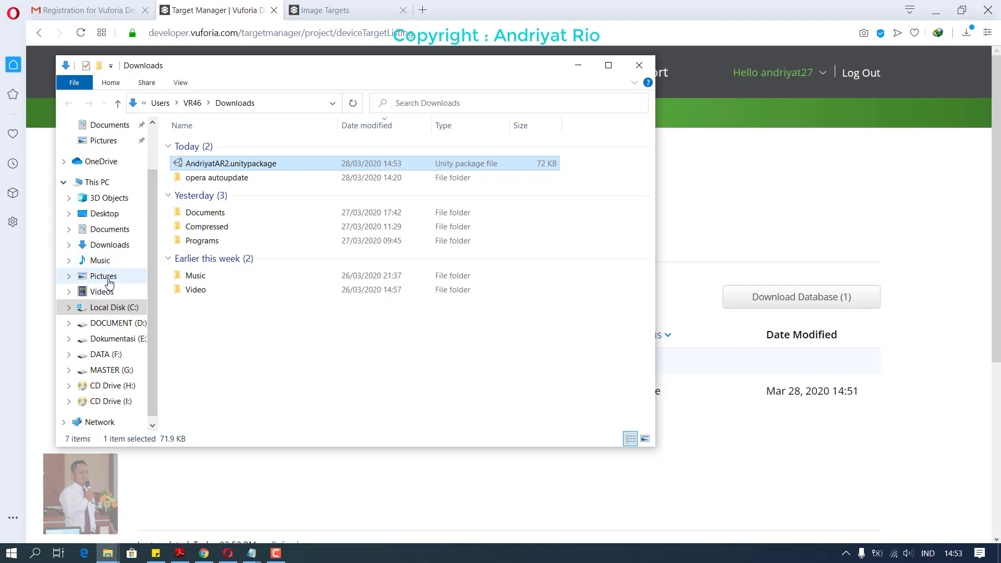
click(103, 276)
key(ctrl+v)
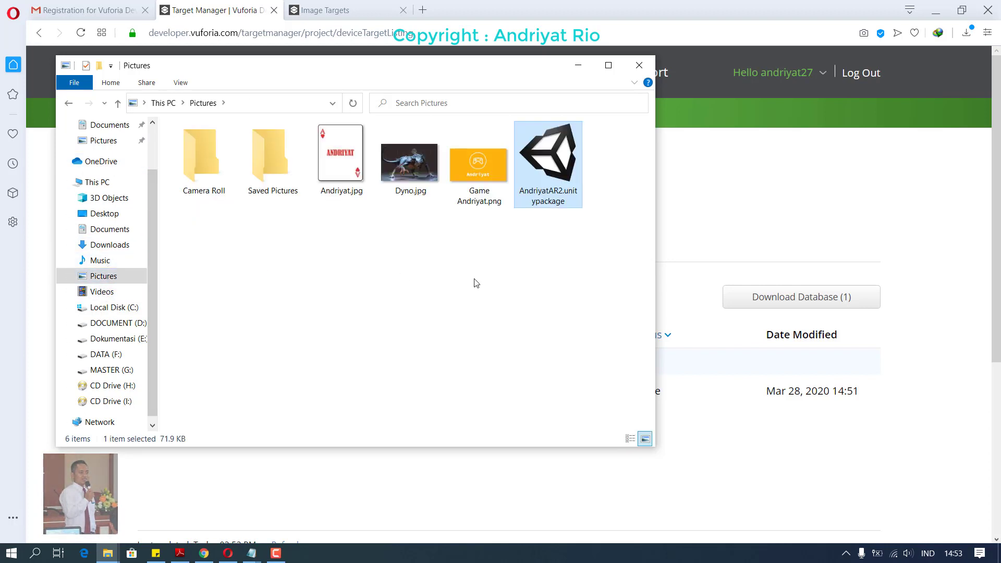
click(476, 285)
click(548, 170)
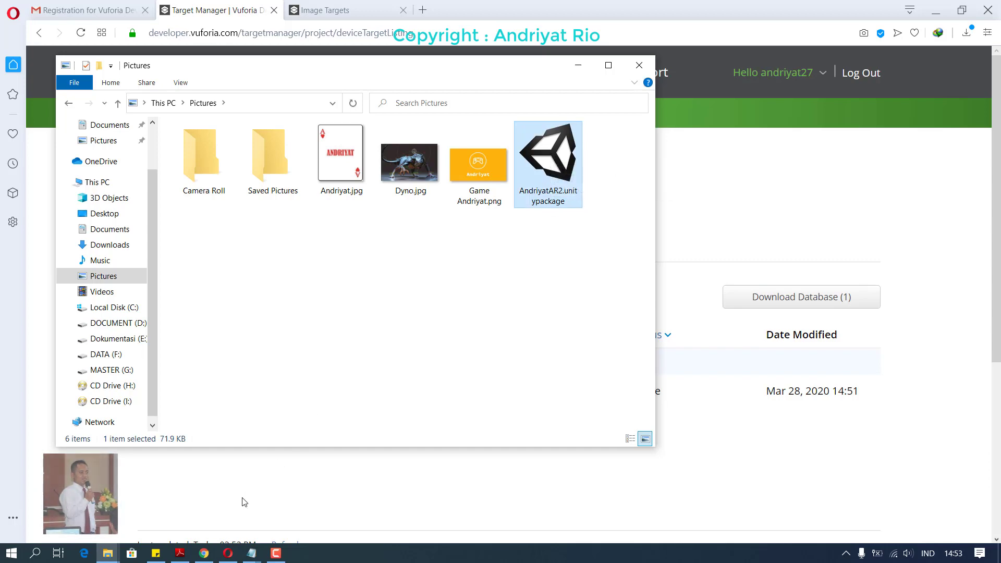
click(180, 557)
scroll(391, 365, down, 3)
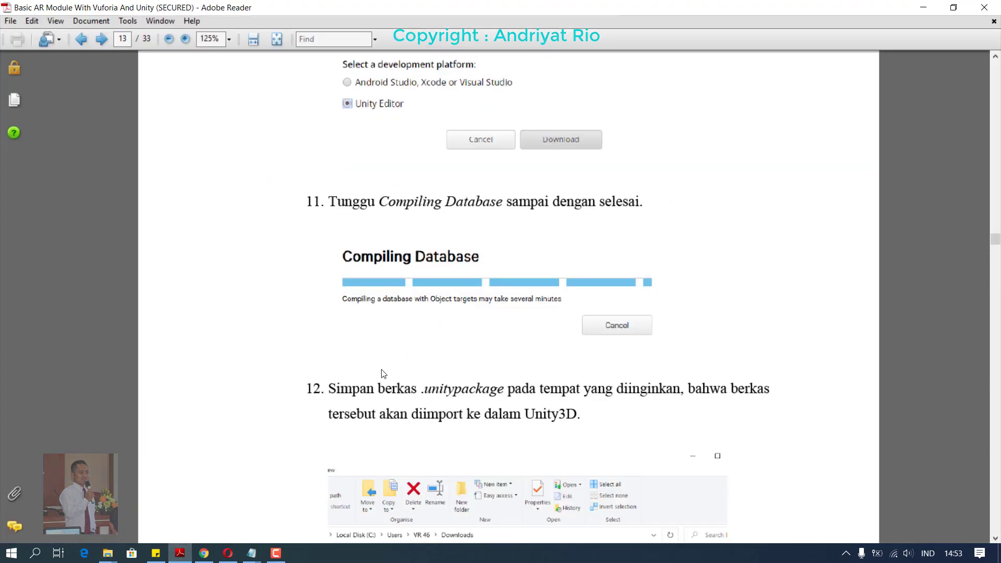
scroll(479, 386, down, 2)
scroll(574, 334, down, 2)
scroll(647, 334, down, 6)
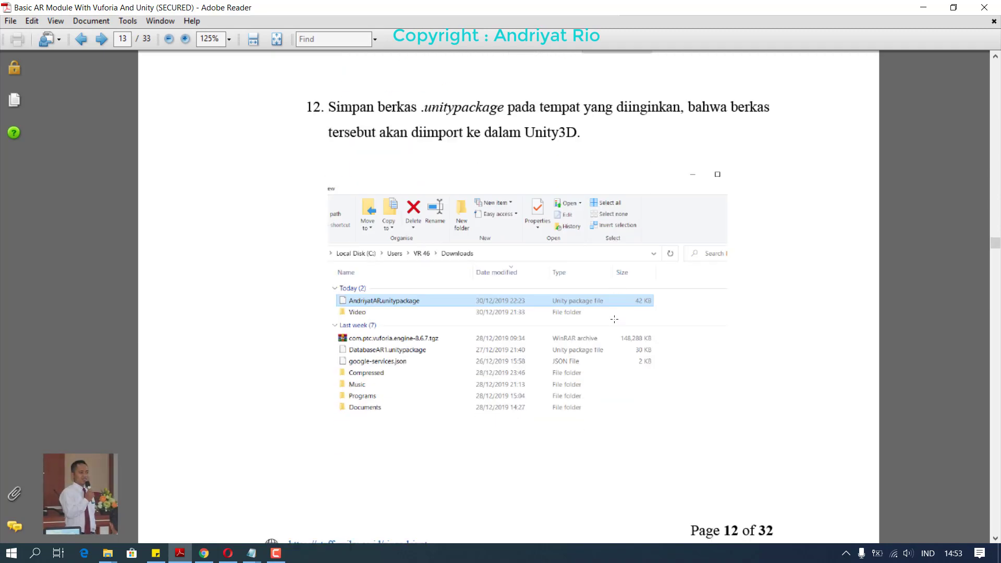
scroll(617, 324, down, 9)
scroll(616, 322, down, 5)
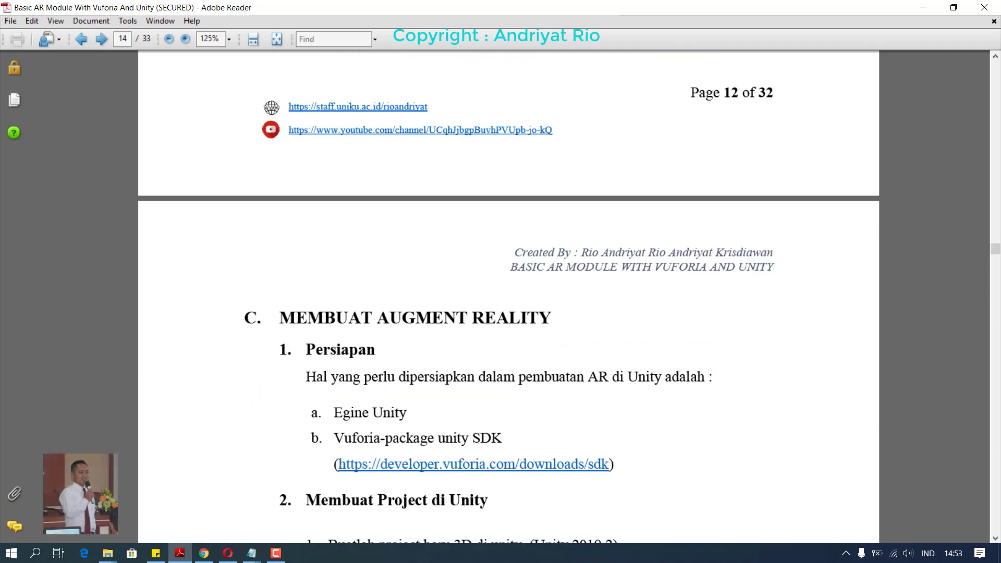
scroll(539, 314, up, 8)
scroll(491, 281, up, 5)
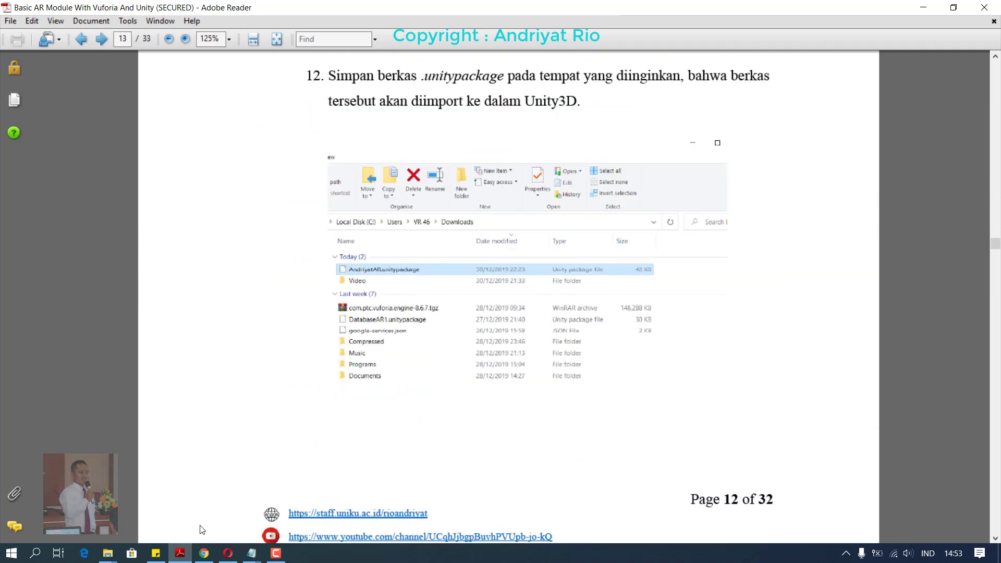
- Select Dyno.jpg and AndriyatAR2.unitypackage in Pictures, then reopen the AndriyatAR2 database page
mouse_move(108, 553)
click(235, 477)
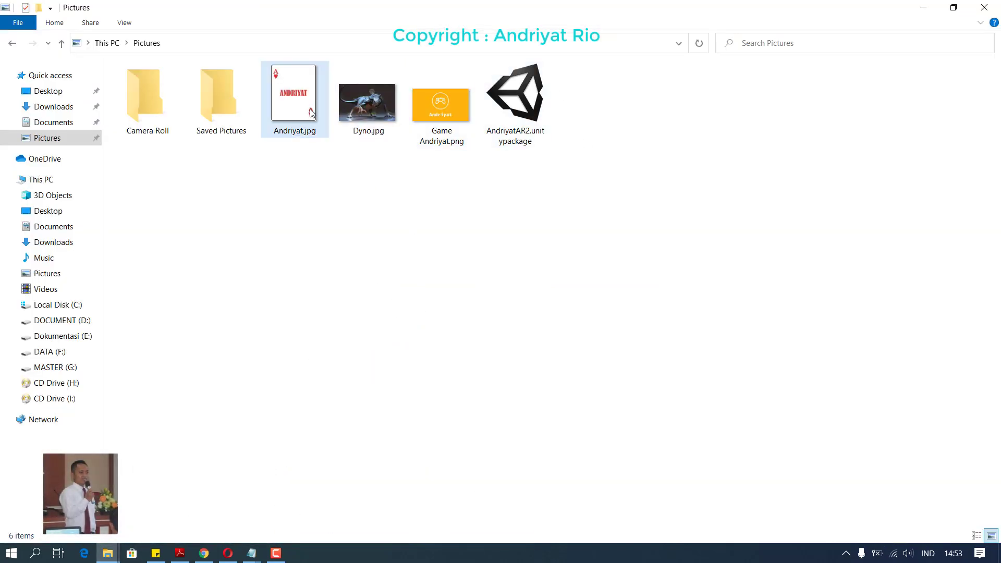
click(369, 106)
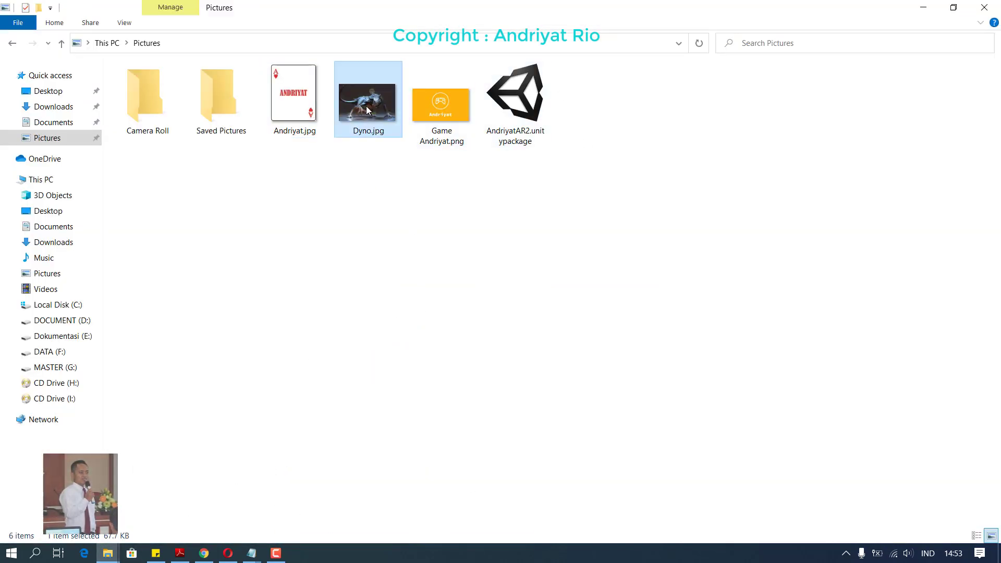
ctrl+click(520, 115)
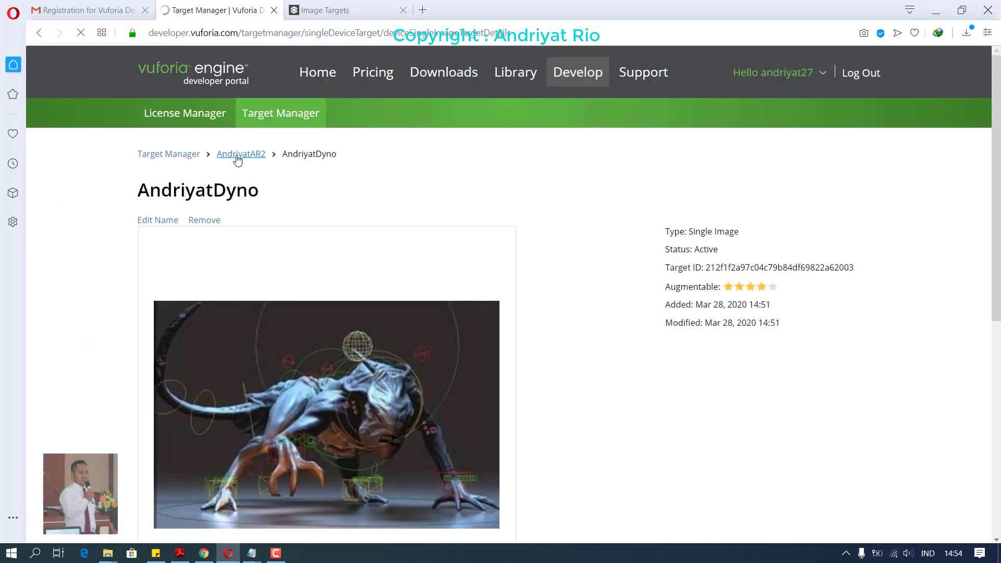
click(236, 159)
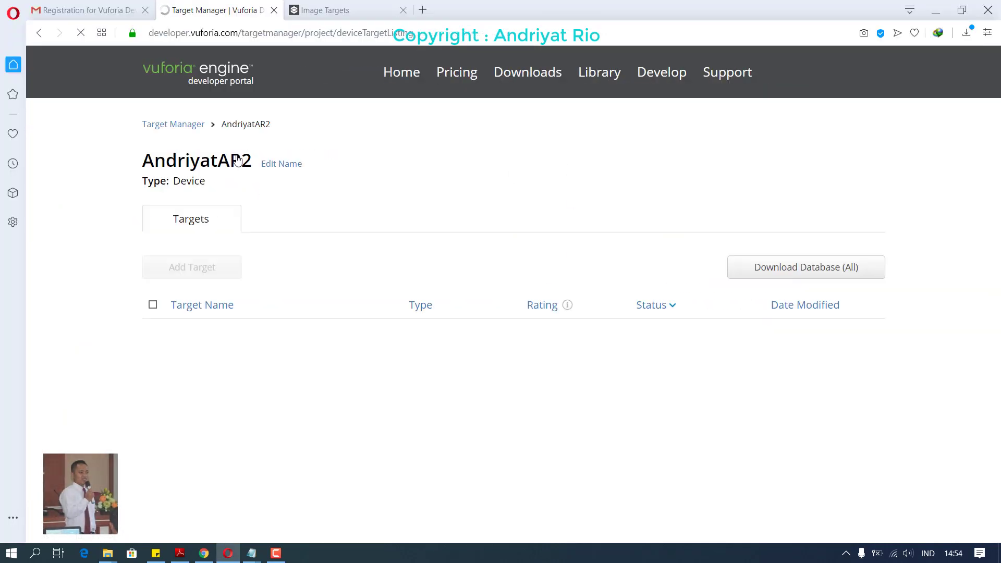